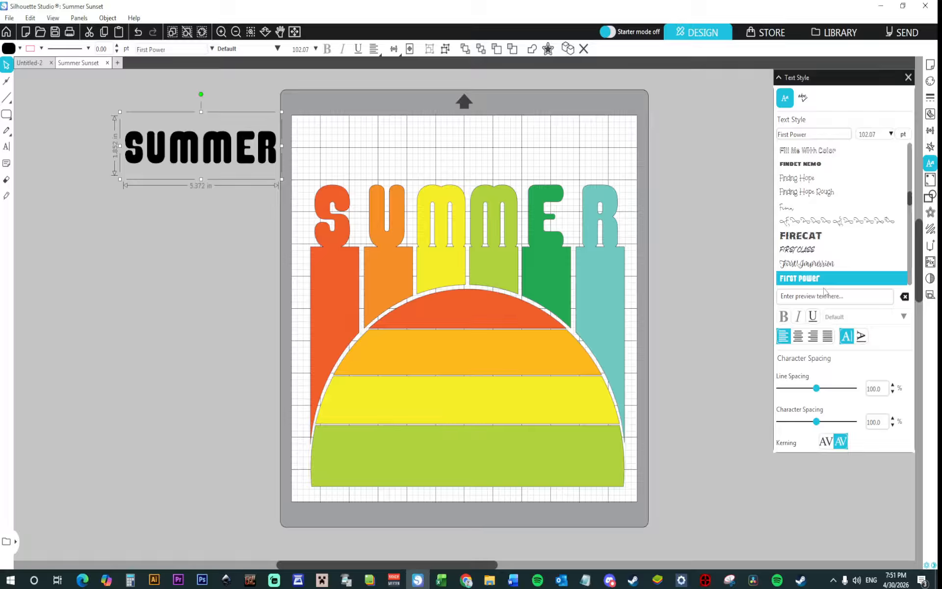
Start a new text object in the empty area beneath the black SUMMER word, beginning with the letter S
left_click(7, 149)
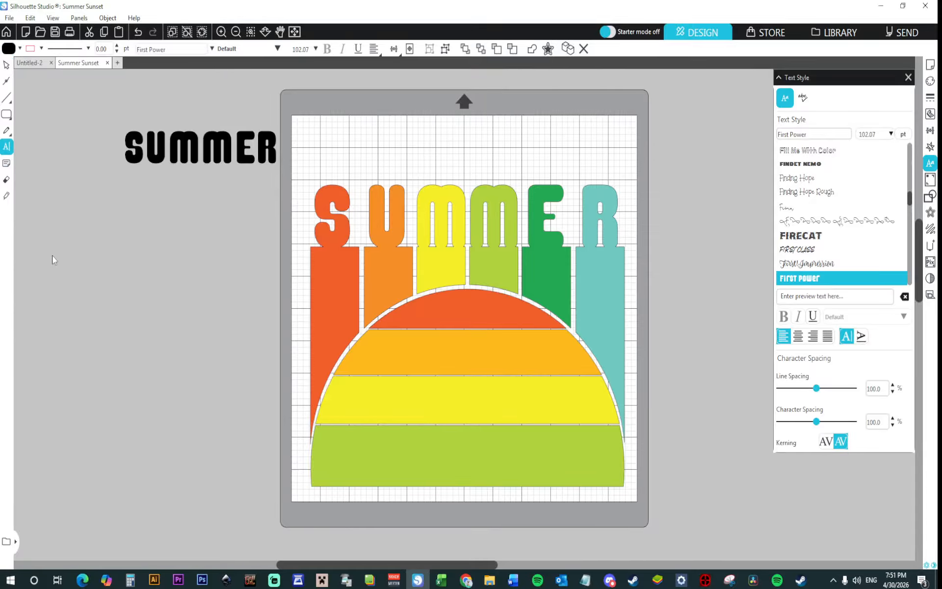
left_click(54, 254)
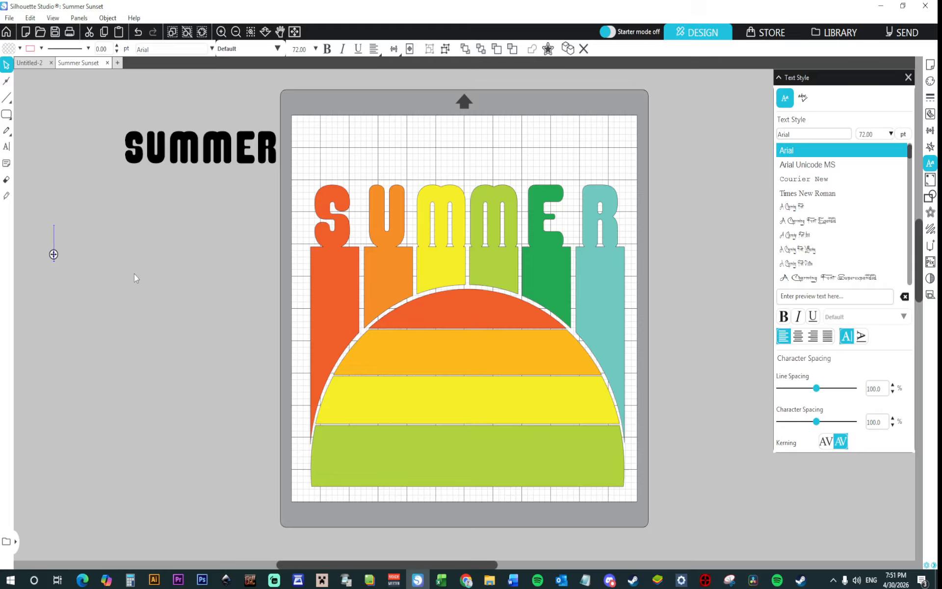
type("S")
Try to apply the First Power font to the new letter S by searching the font list
left_click(801, 134)
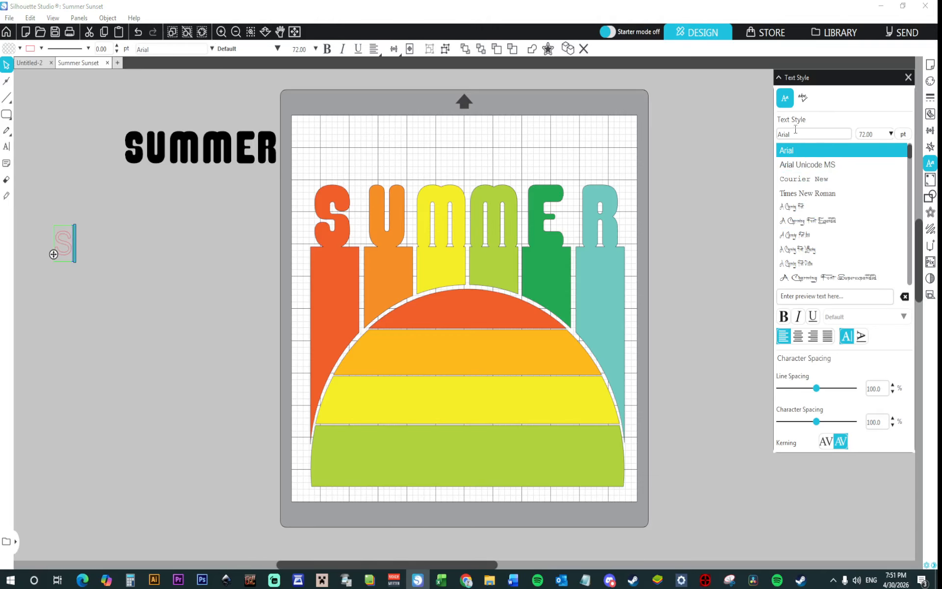
type("fadeline")
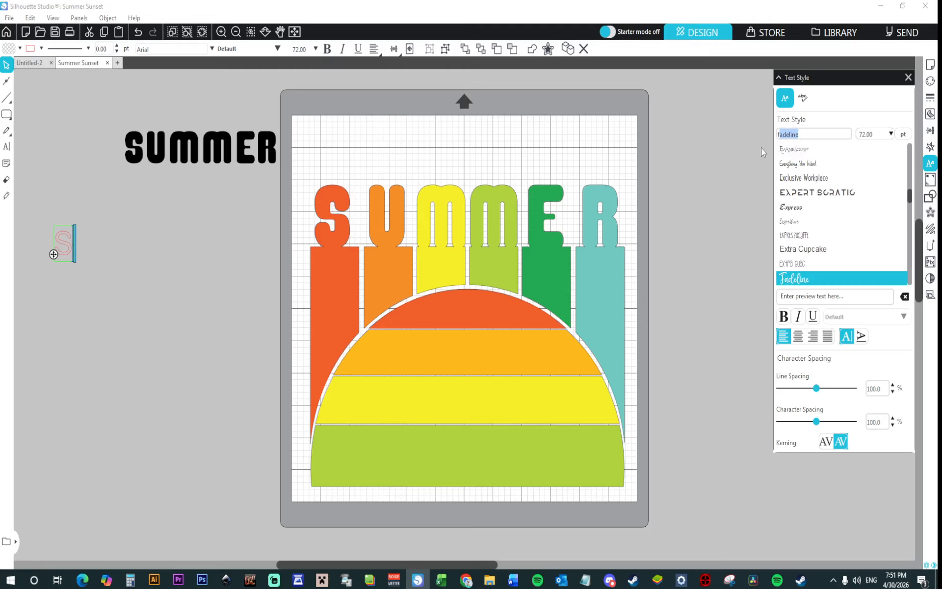
type("fo")
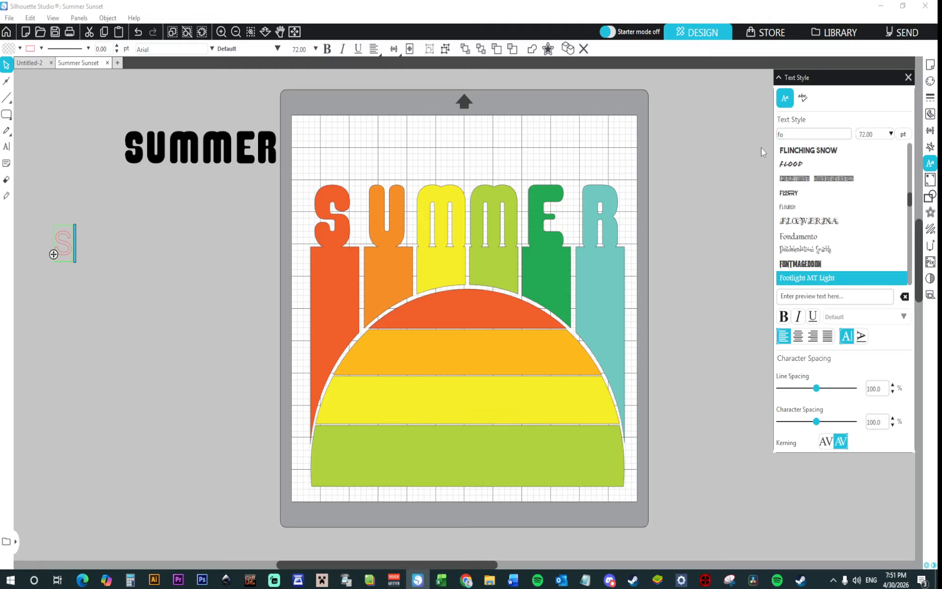
key("BackSpace")
type("irst Class")
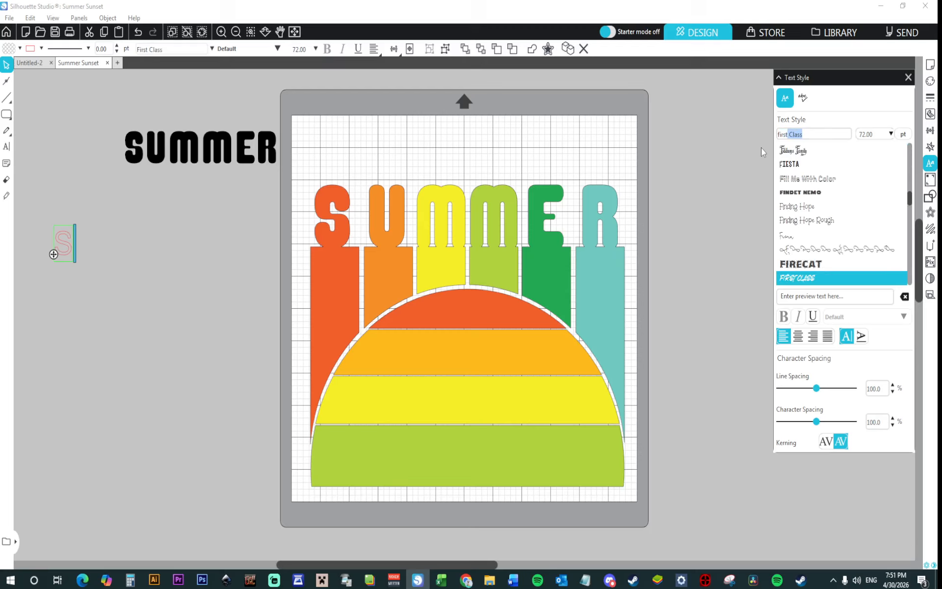
scroll(814, 226, "down", 3)
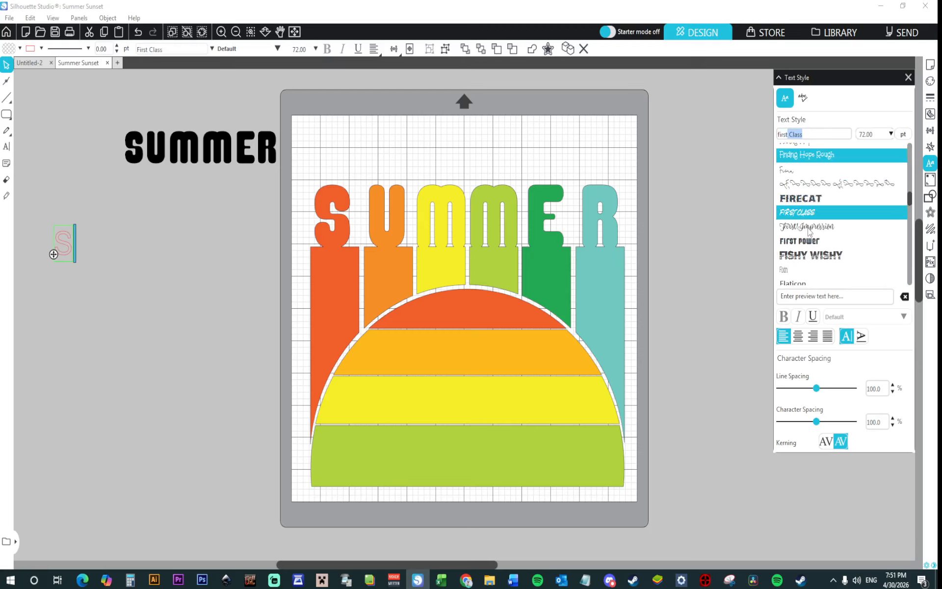
left_click(813, 244)
left_click(98, 245)
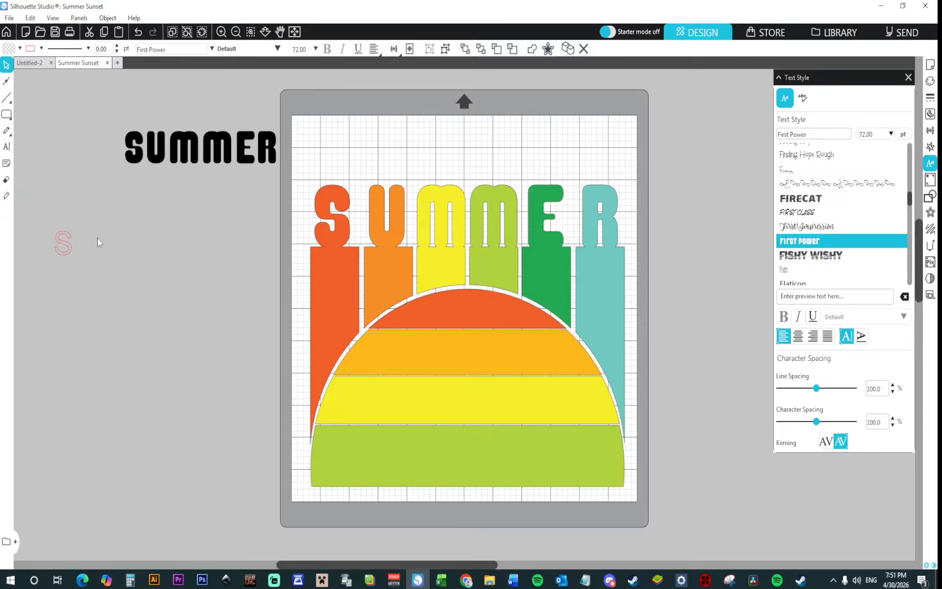
Set the font of the new letter S to First Power
left_click(807, 132)
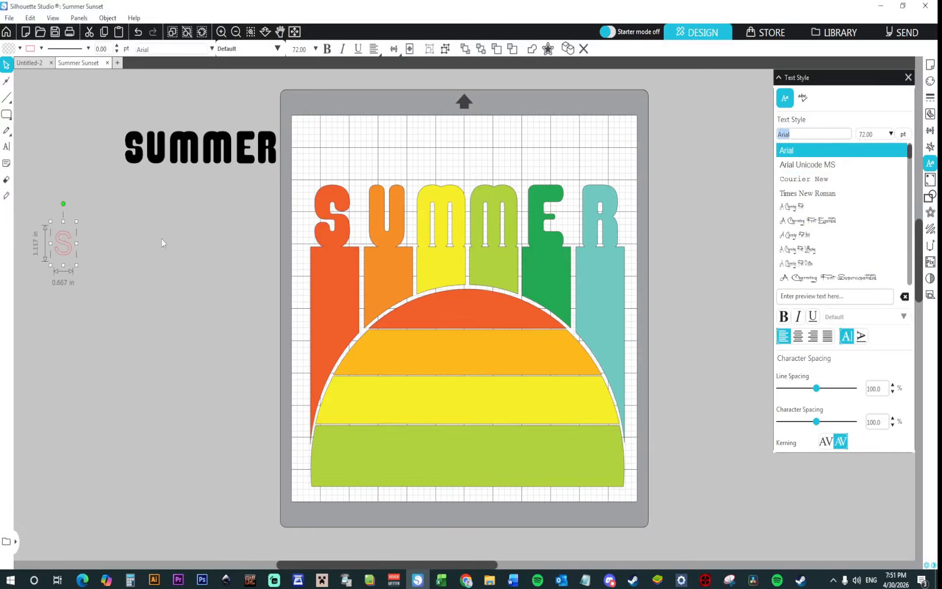
left_click(793, 135)
double_click(793, 134)
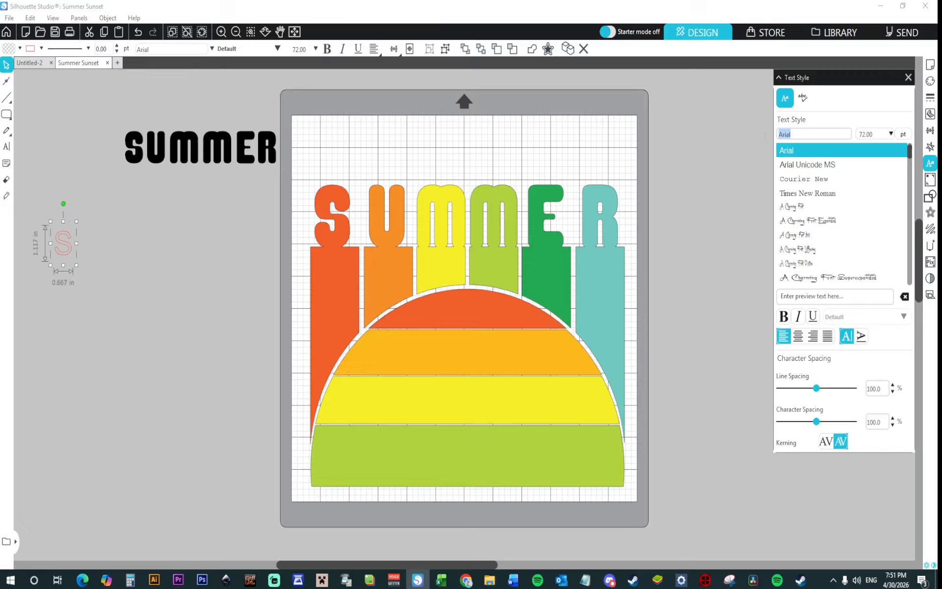
type("first power")
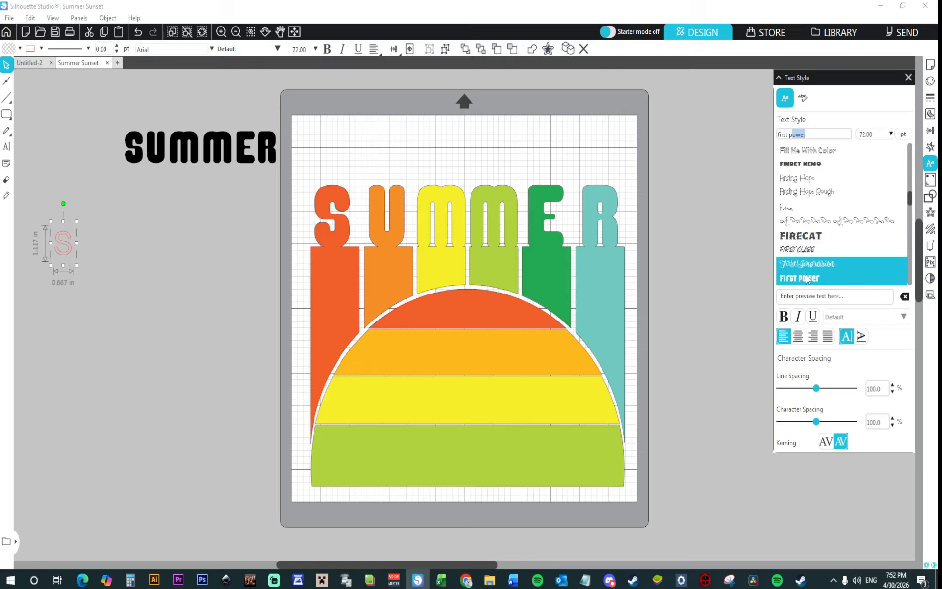
left_click(780, 278)
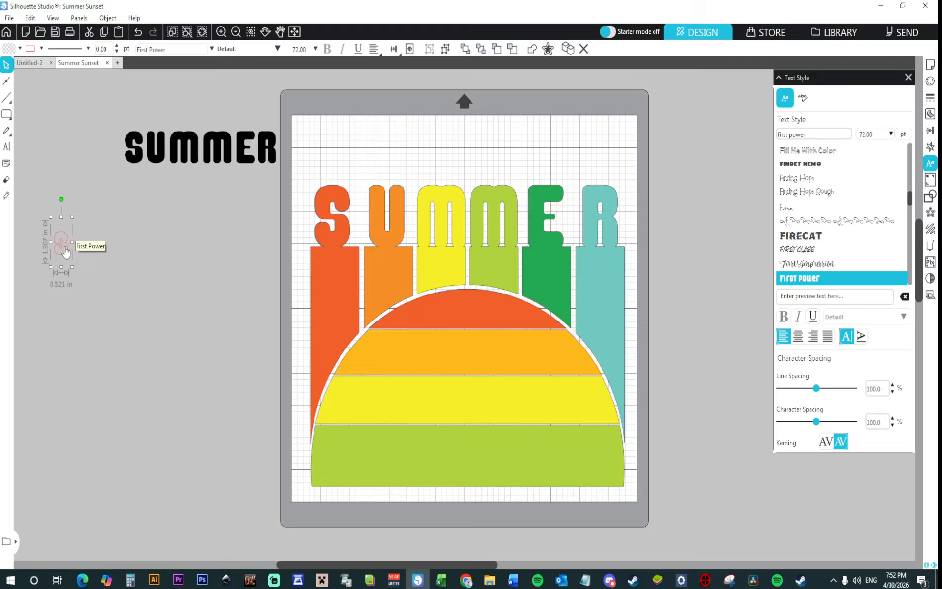
Add "ummer" to complete the word after the S and enlarge the text to about 7.3 in wide
double_click(66, 251)
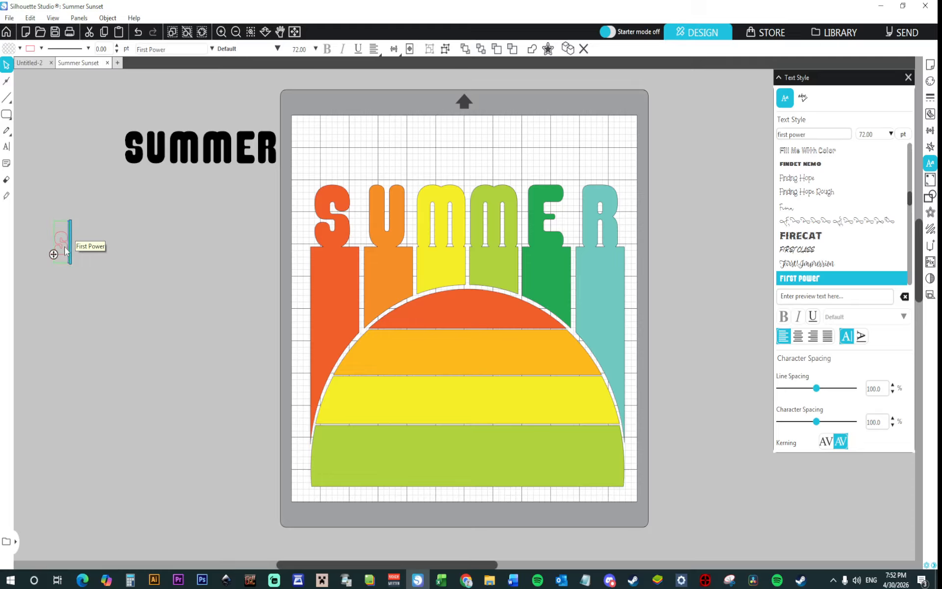
type("ummer")
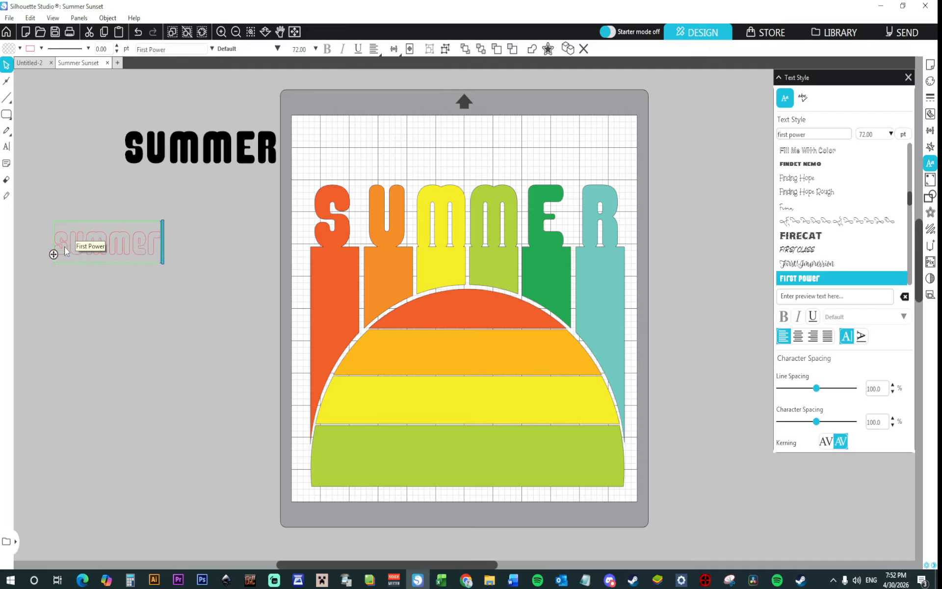
left_click(115, 320)
left_click_drag(87, 210, 250, 366)
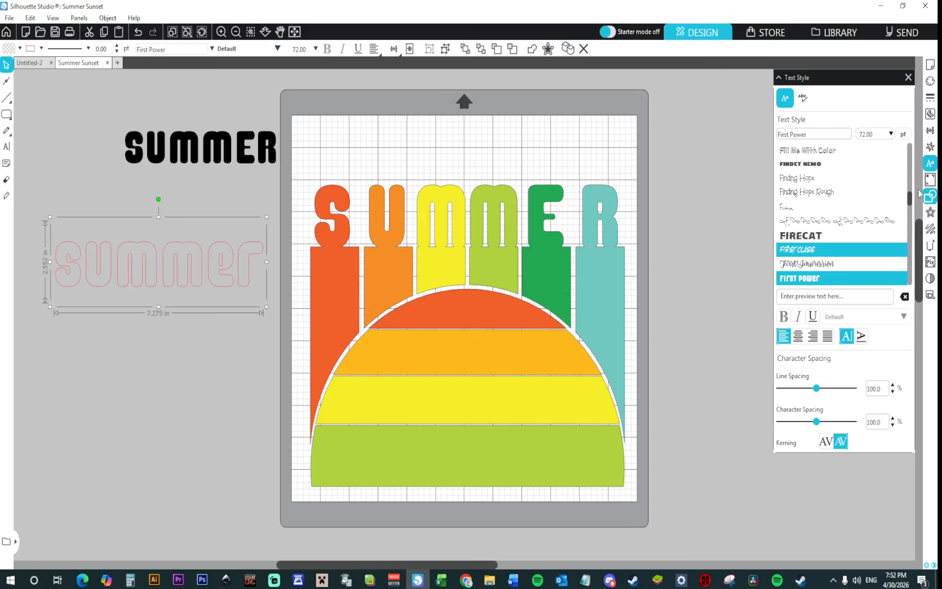
Fill the new summer text with black and deselect it
left_click(929, 81)
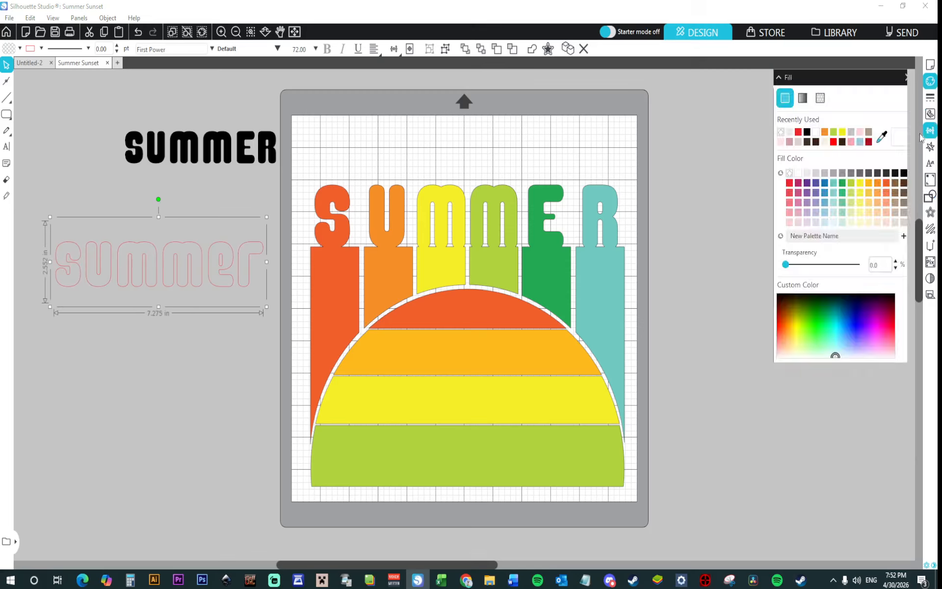
left_click(904, 173)
left_click(185, 346)
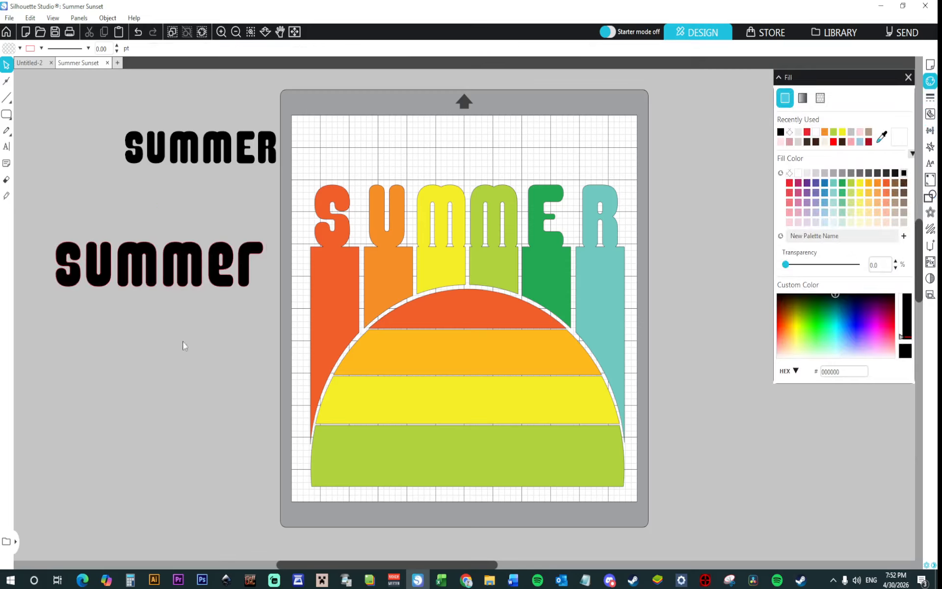
Move the small SUMMER word up and out of the way, and enlarge the new text above the colored design to about 195 pt
left_click_drag(220, 148, 174, 126)
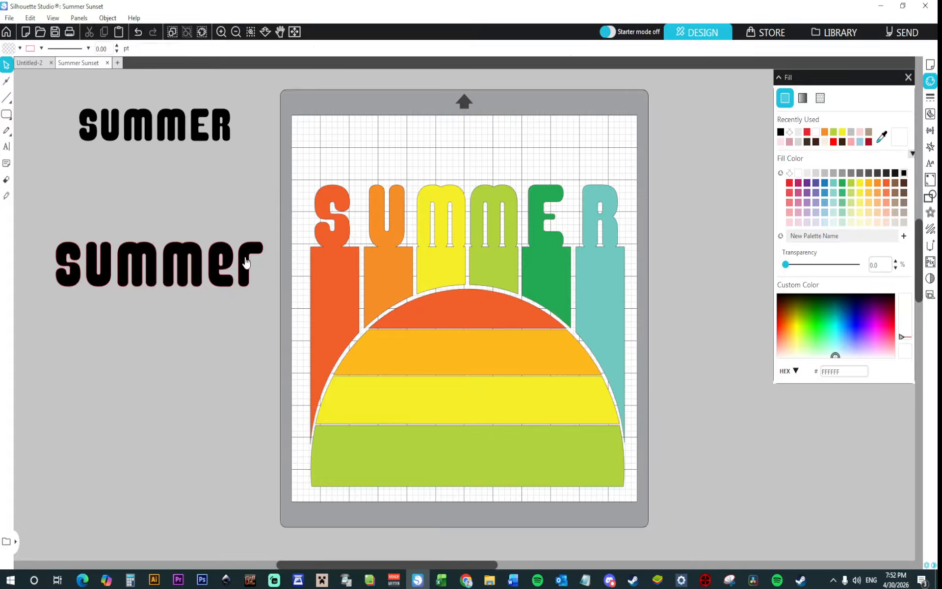
left_click_drag(252, 259, 509, 155)
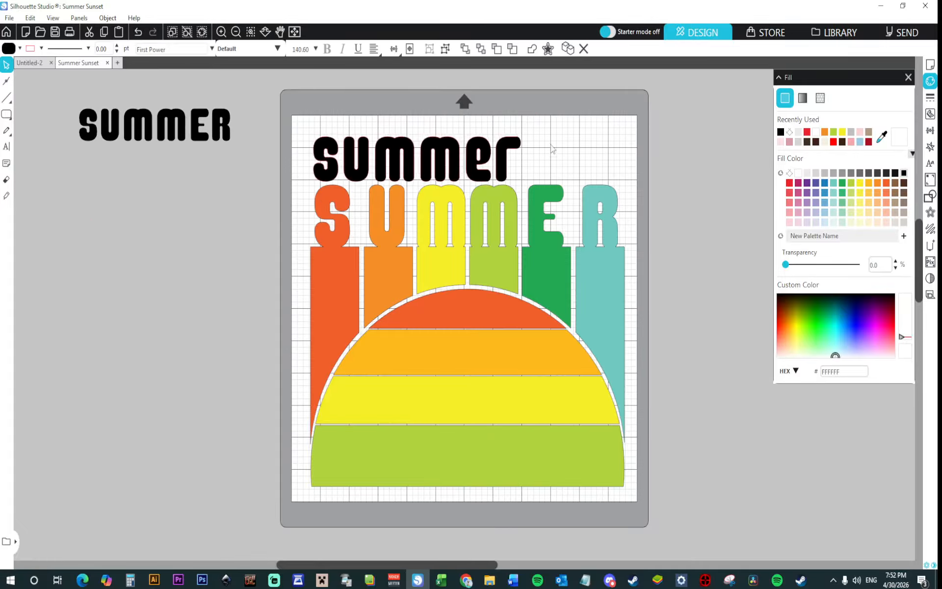
left_click_drag(524, 112, 618, 140)
Replace the lowercase letters with "UMMER" so the large word is all capitals, and scale it to about 10.8 in wide
double_click(584, 142)
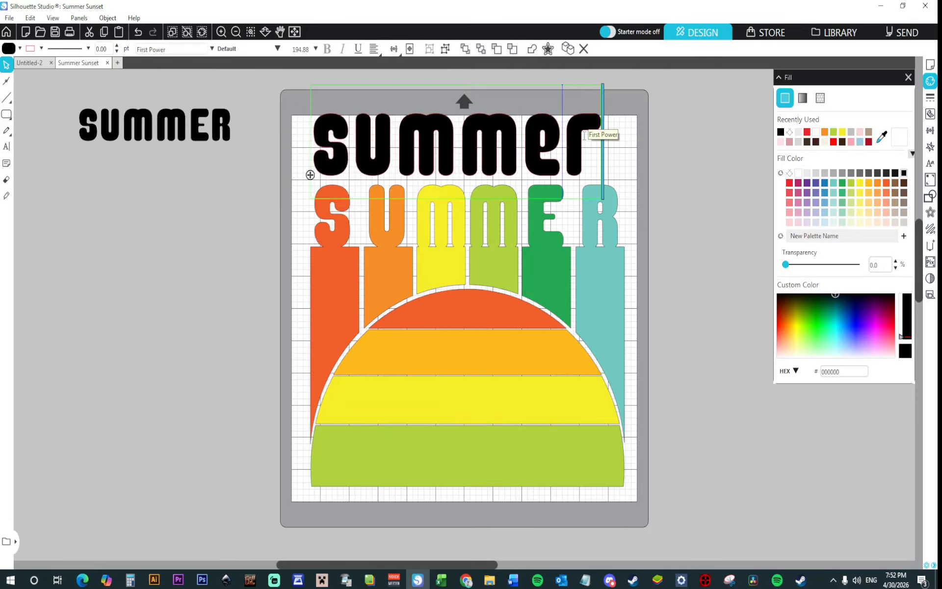
left_click_drag(563, 142, 522, 142)
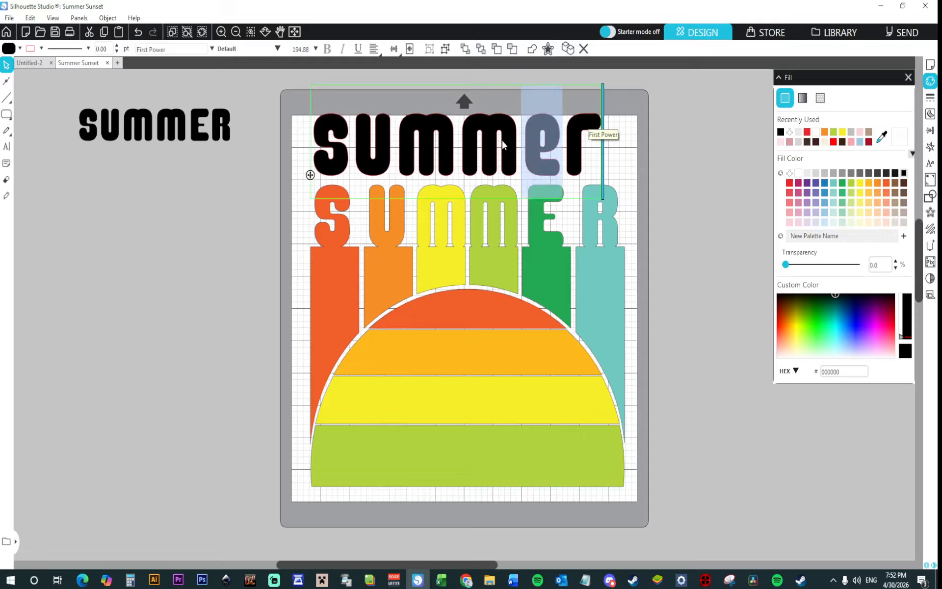
left_click(577, 144)
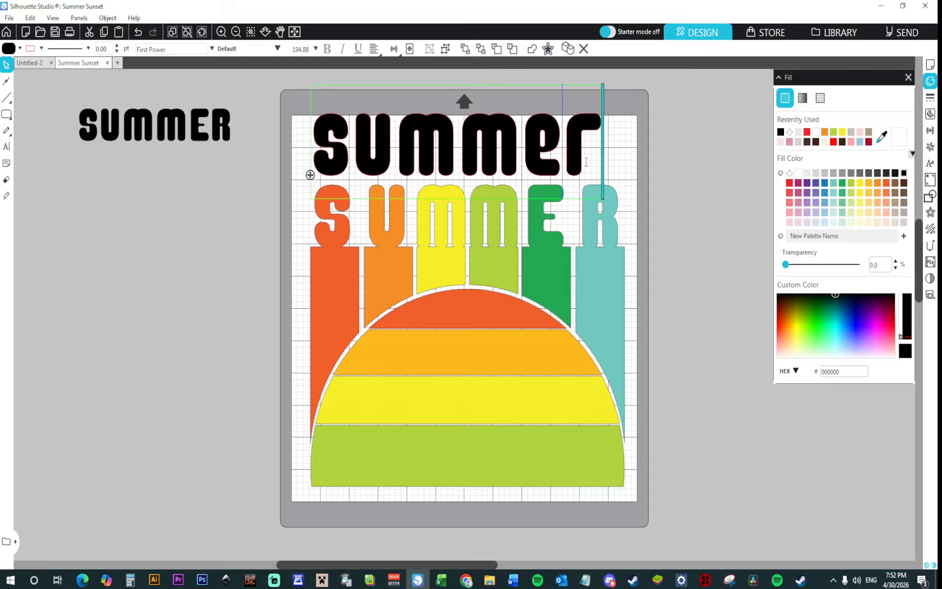
key("shift+Left")
key("shift+Left")
key("shift+Left")
key("shift+Left")
key("shift+Left")
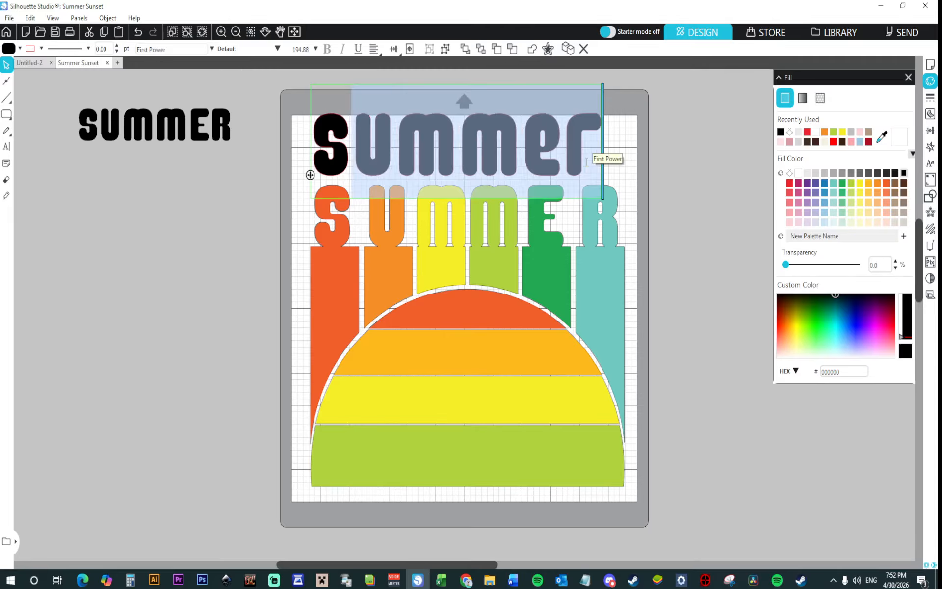
type("UMMER")
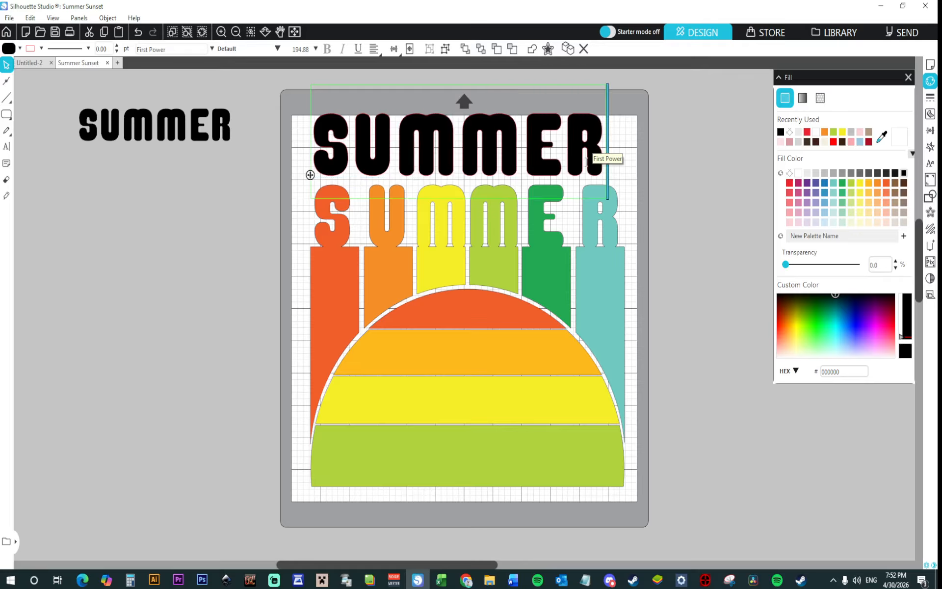
left_click(687, 175)
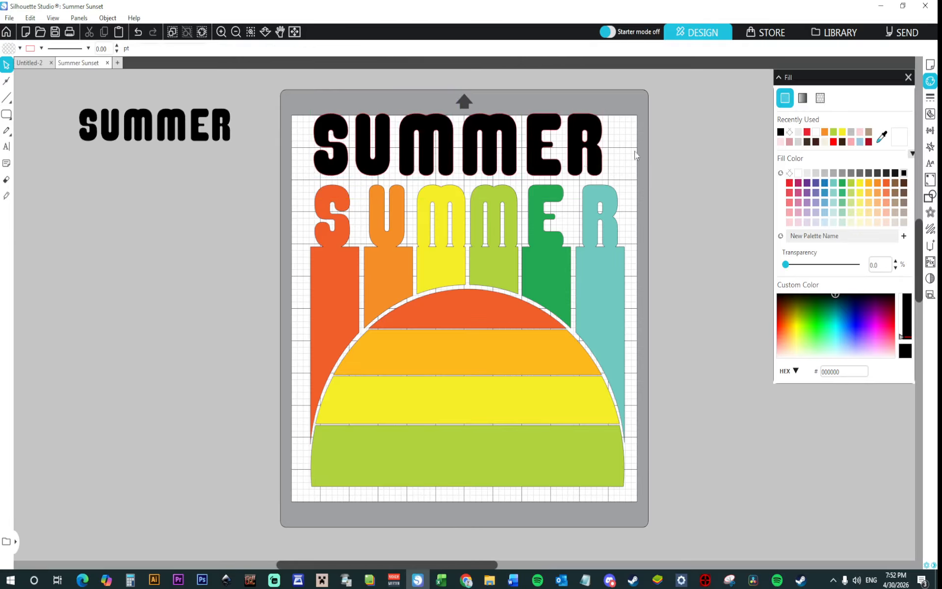
left_click(603, 165)
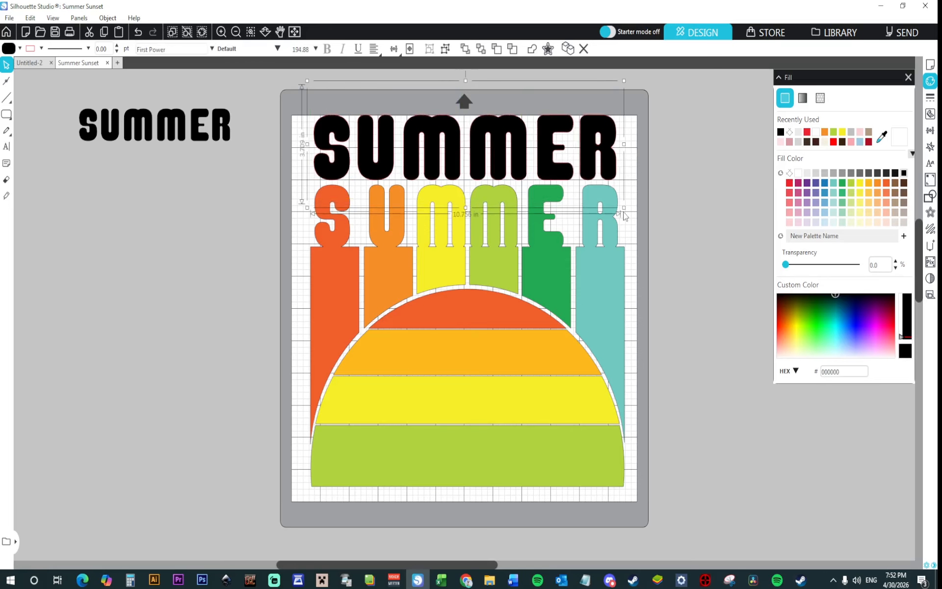
Ungroup the large SUMMER text into separate letters and move them all up to the page's upper edge, clear of the grid
right_click(585, 145)
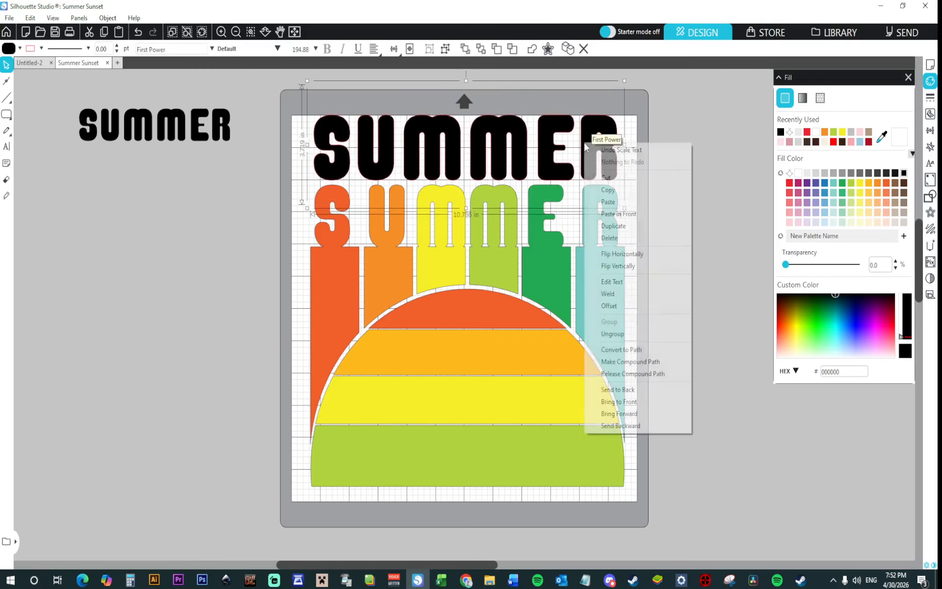
left_click(612, 333)
left_click(658, 156)
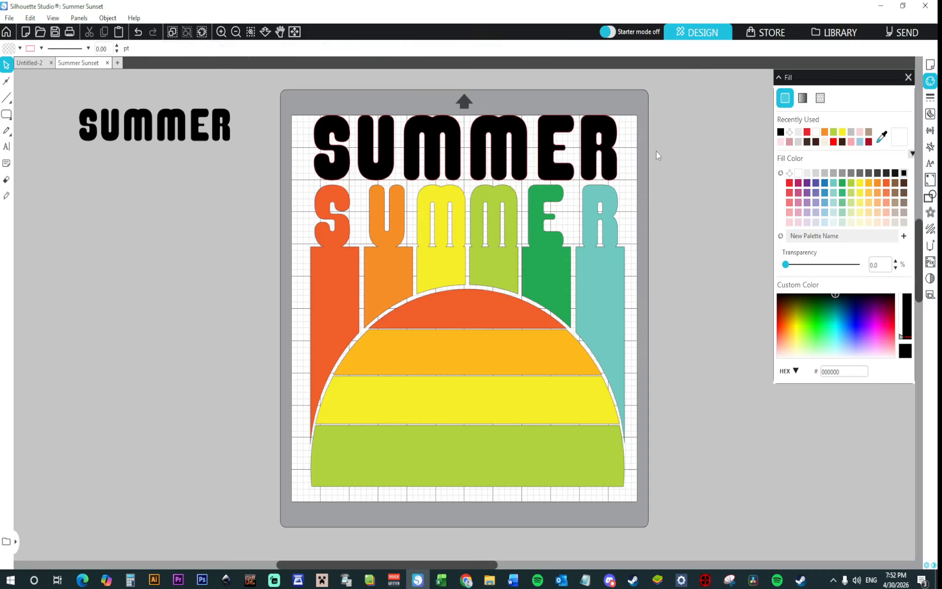
left_click_drag(633, 109, 306, 192)
left_click_drag(334, 146, 328, 96)
Move the whole colored sunset design off the page to its left side and scale it down beneath the small SUMMER word
left_click_drag(259, 202, 593, 491)
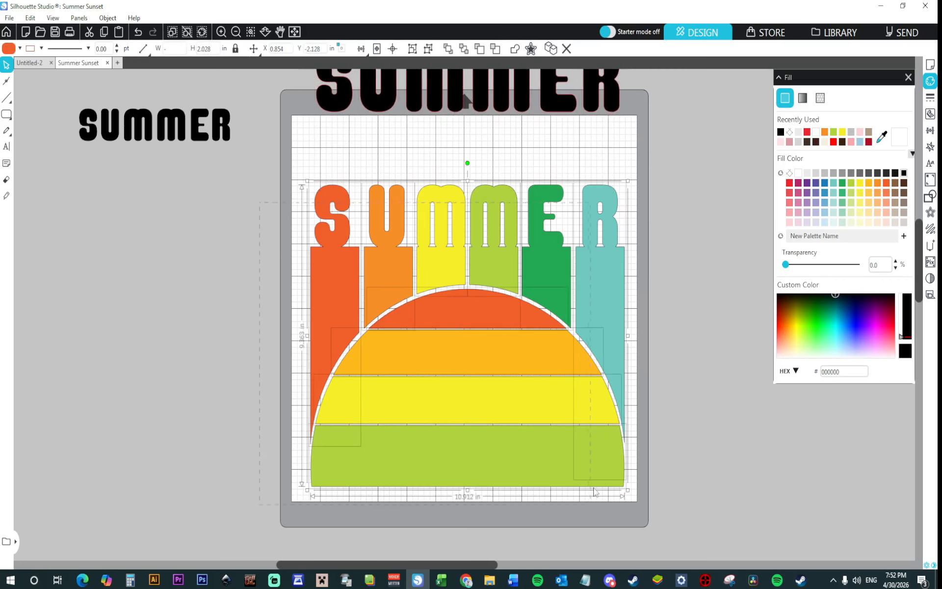
left_click_drag(621, 329, 277, 328)
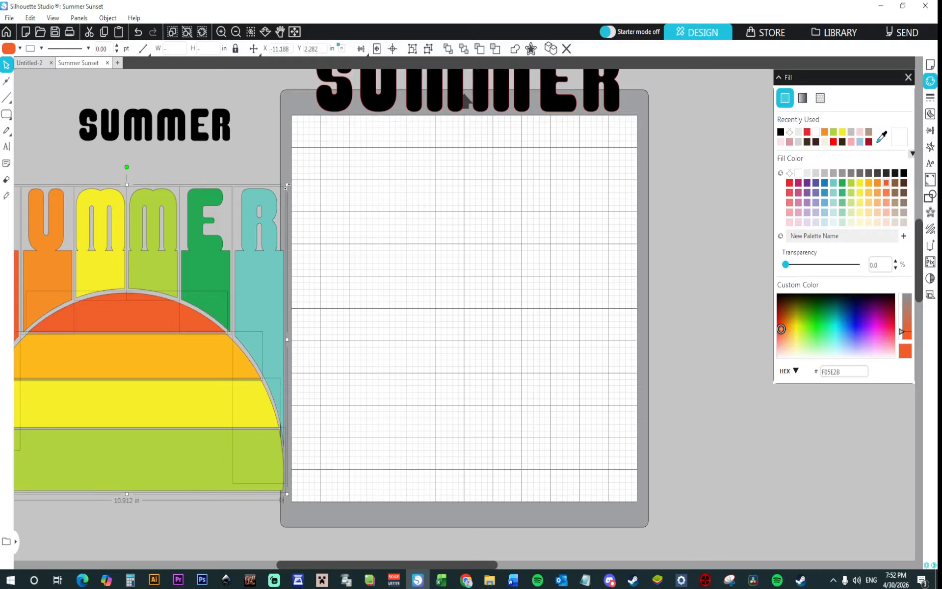
left_click_drag(287, 186, 192, 282)
left_click_drag(133, 366, 182, 281)
left_click(450, 315)
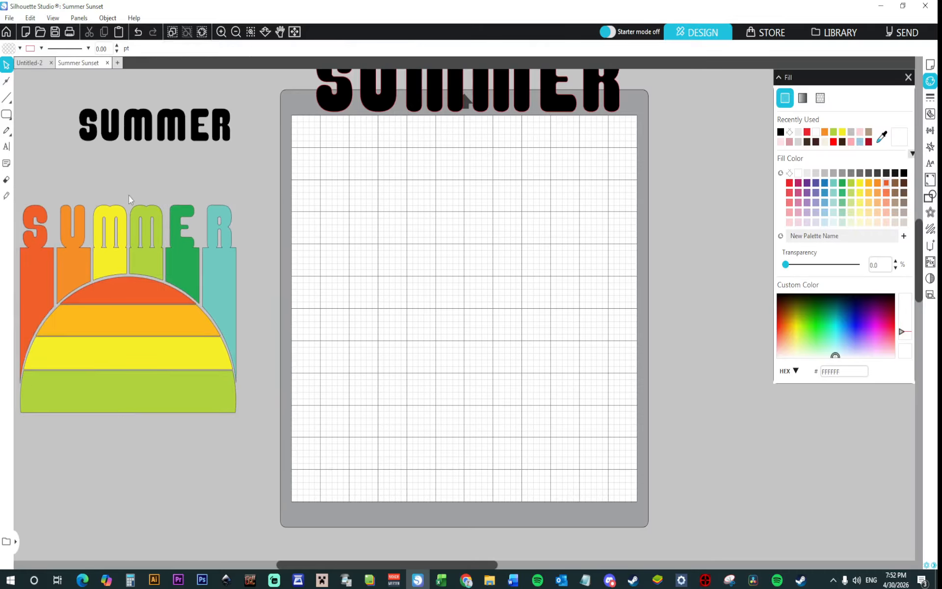
Draw a tall rectangle about 1.8 in wide and 12.2 in high beneath the first S, and fill it with orange F05E2B
left_click(7, 114)
mouse_move(310, 108)
left_mouse_down()
mouse_move(352, 144)
mouse_move(362, 500)
left_mouse_up()
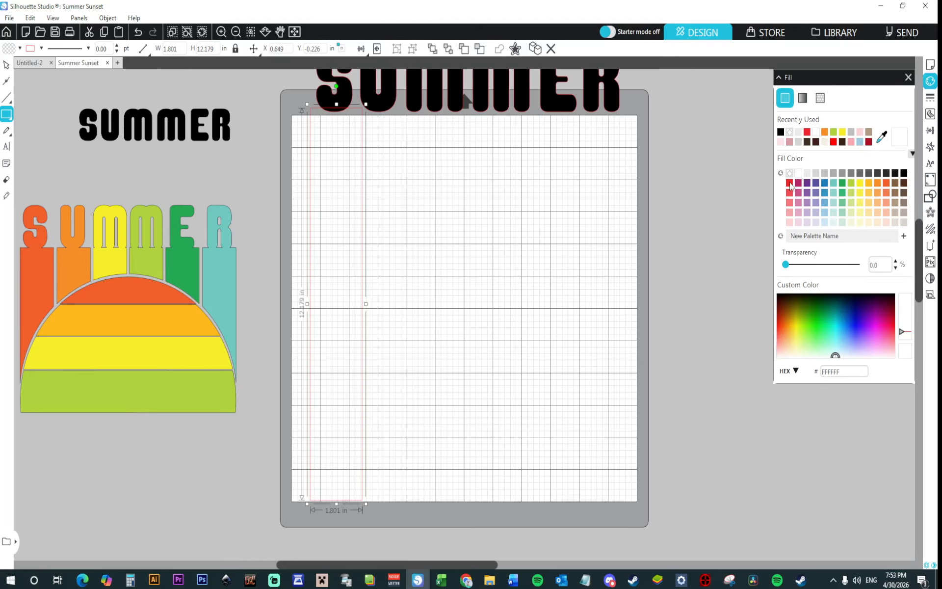
left_click(886, 185)
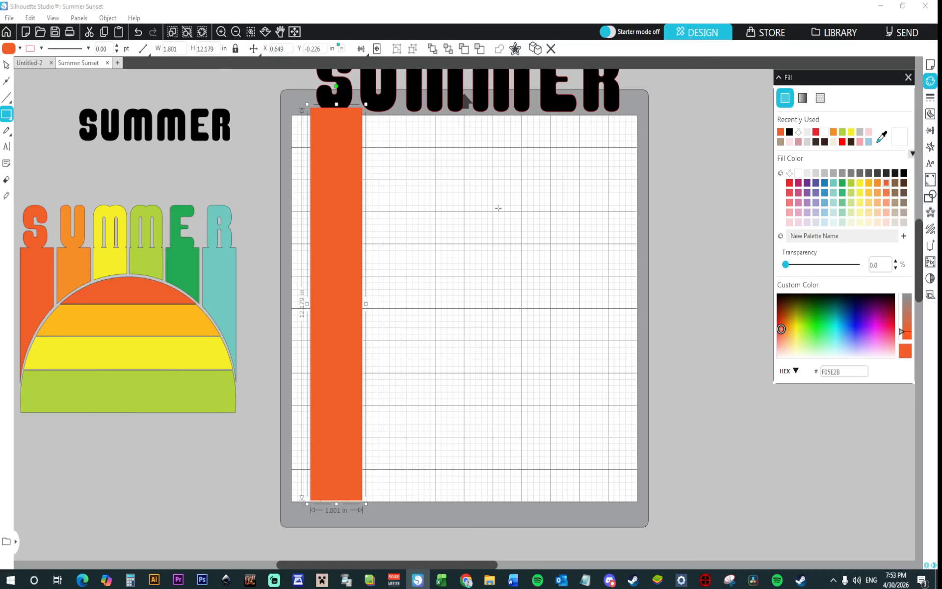
left_click(7, 64)
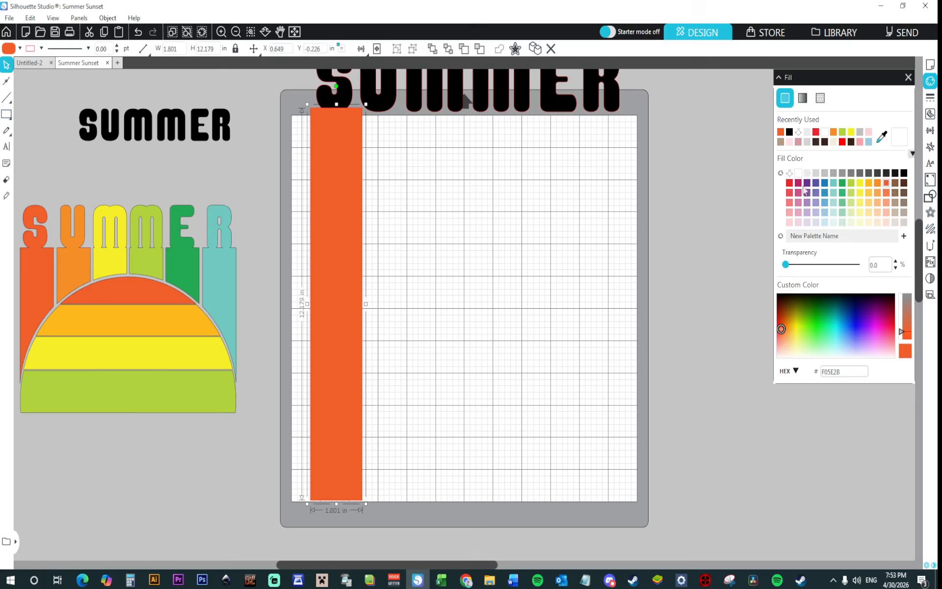
left_click(376, 199)
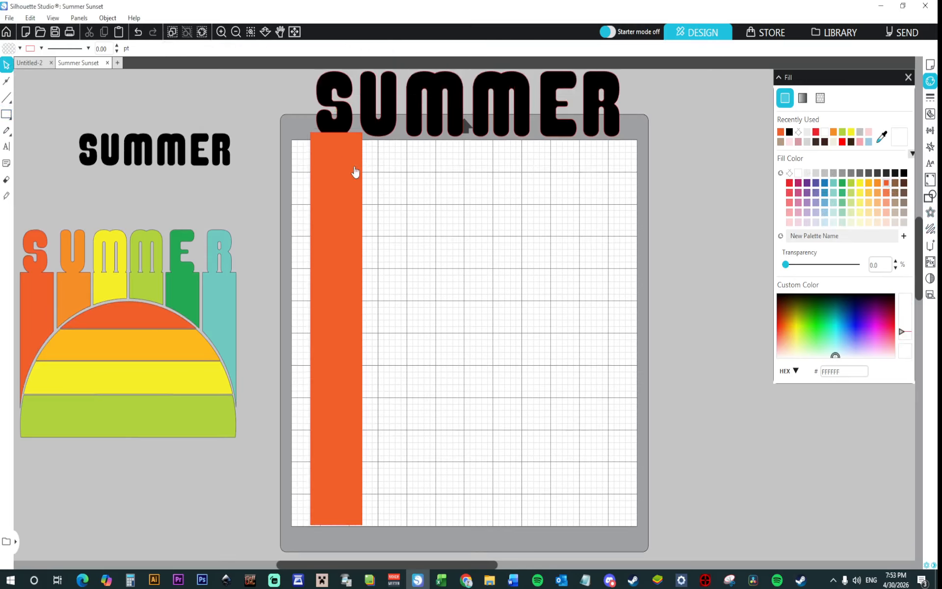
Center the large S horizontally with the orange bar beneath it
scroll(358, 172, "up", 2)
left_click_drag(332, 84, 331, 201)
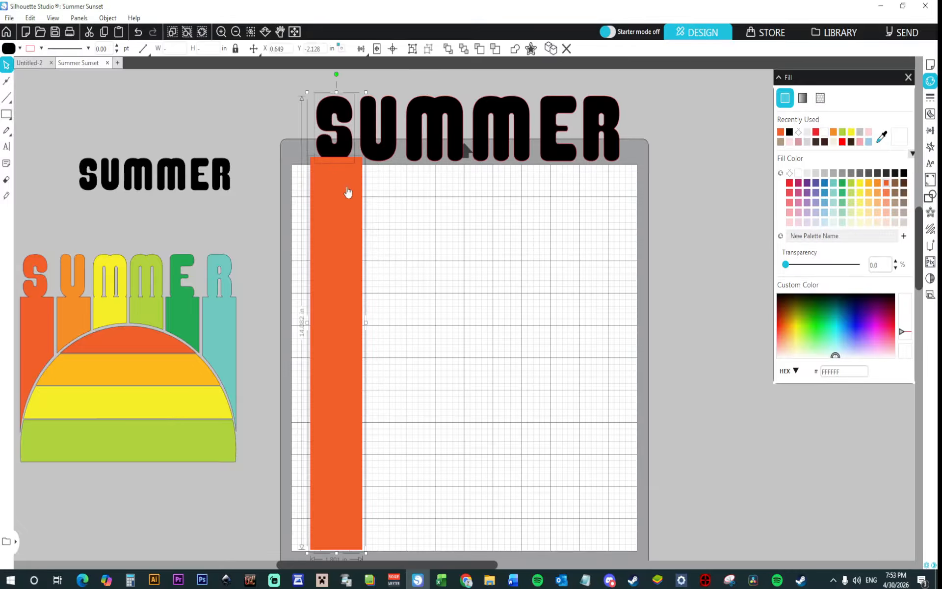
mouse_move(362, 49)
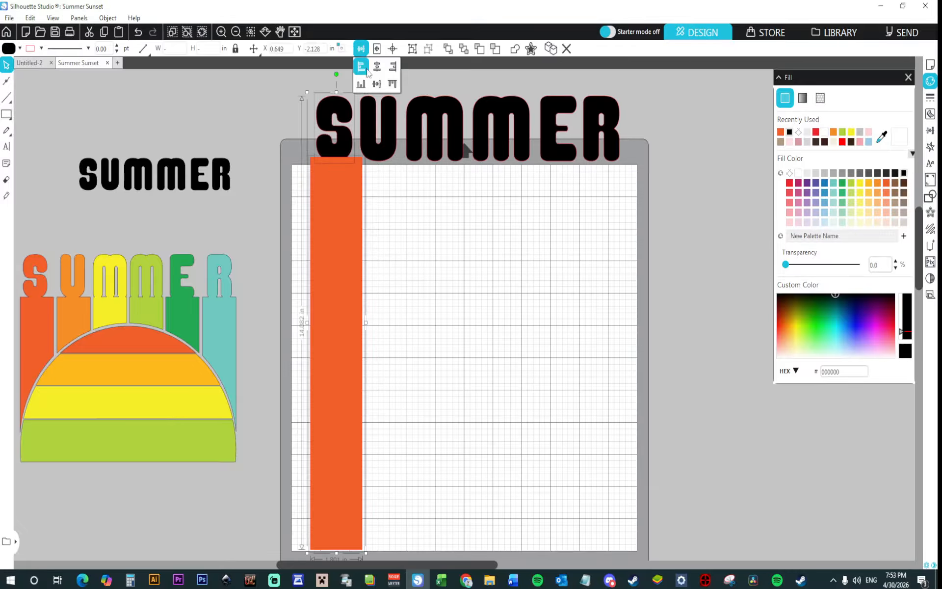
left_click(379, 71)
left_click(403, 246)
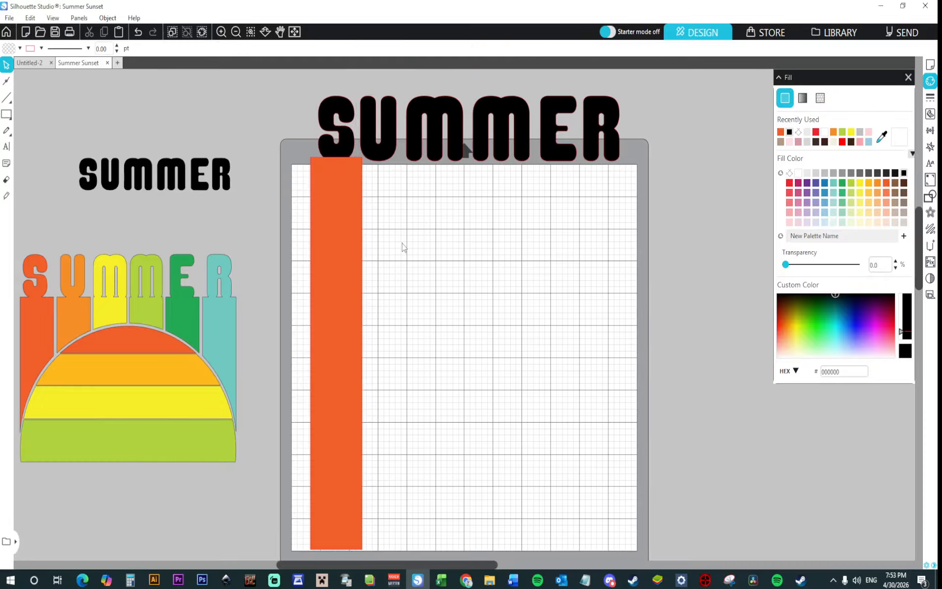
Shift the large letters UMMER right about 0.8 in to widen the gap after the S
left_click_drag(381, 77, 610, 132)
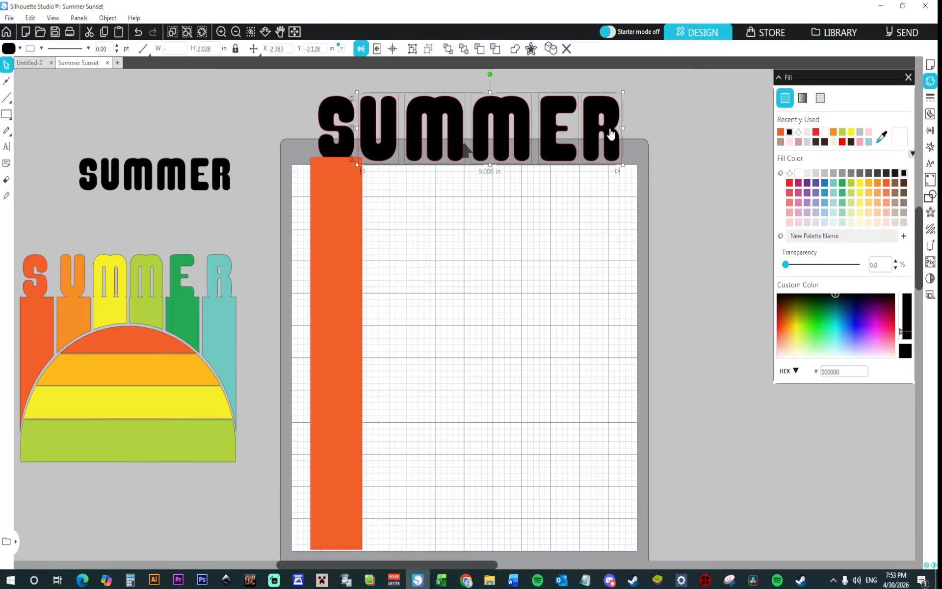
key("Right")
key("Right")
key("Right")
key("Right")
key("Right")
key("Right")
key("Right")
key("Right")
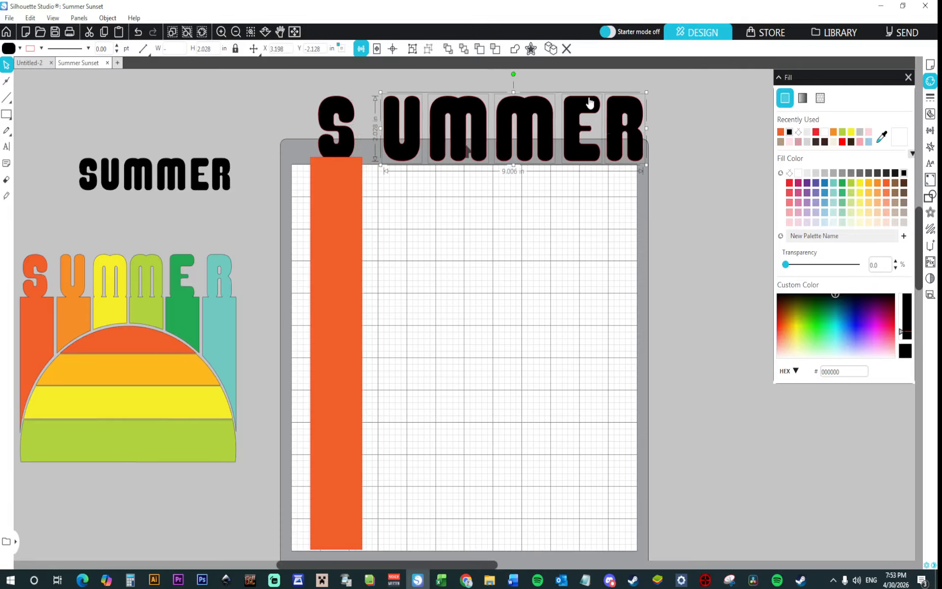
Shift the large letters MMER right about 0.8 in to open a gap after the U
left_click_drag(470, 86, 639, 142)
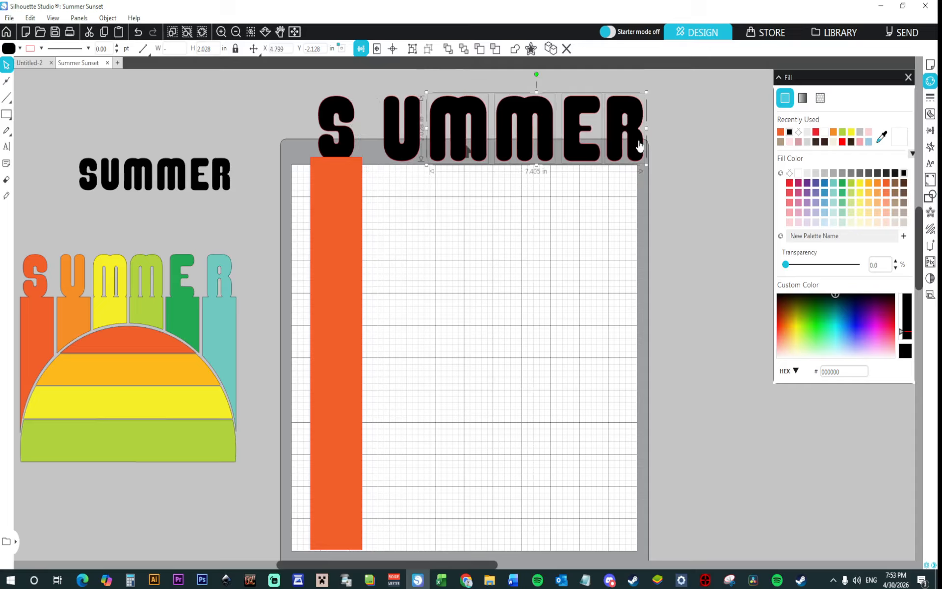
key("Right")
key("Right")
key("Right")
key("Right")
key("Right")
key("Right")
key("Right")
key("Right")
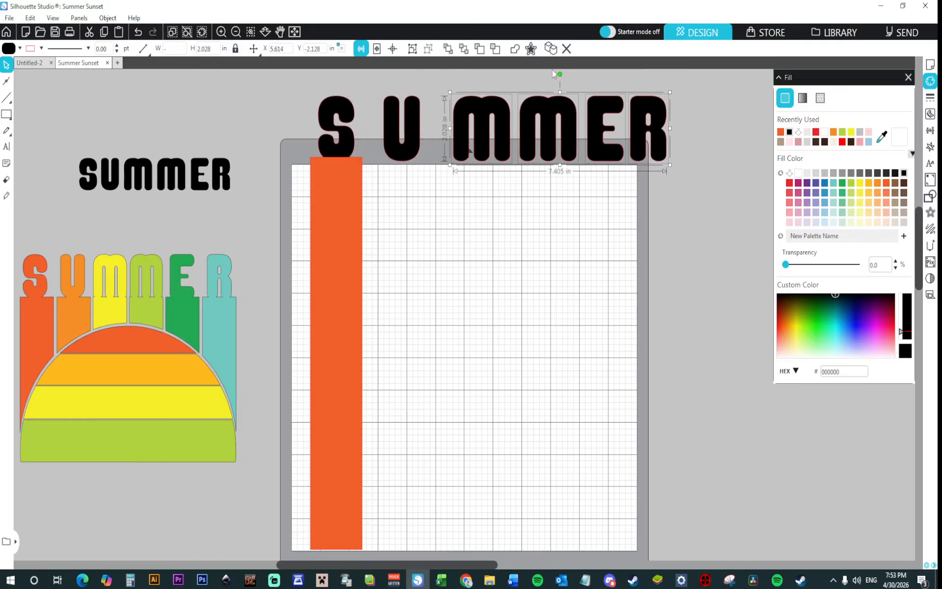
Shift the large letters MER right about 0.7 in to open a gap after the first M
left_click_drag(550, 72, 675, 138)
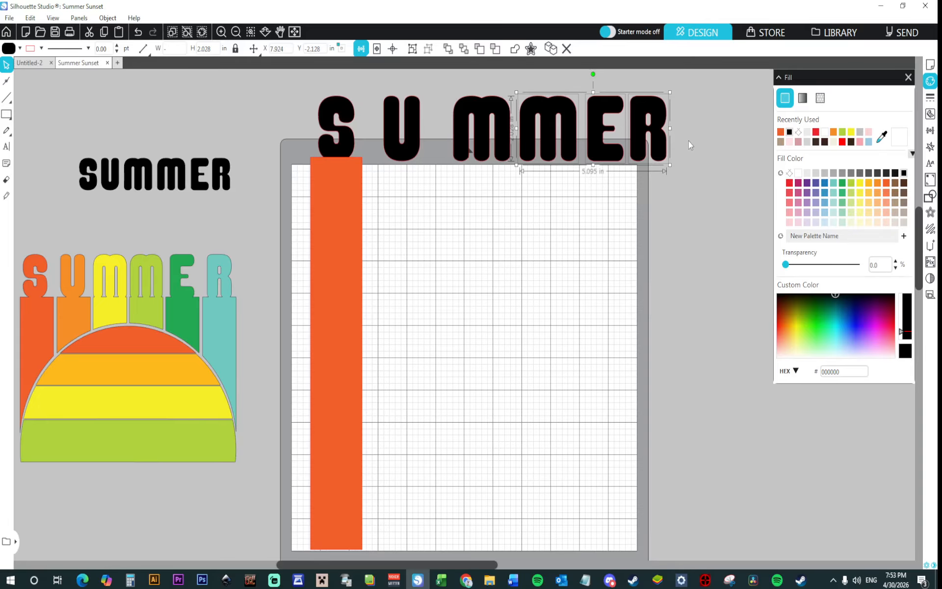
key("Right")
key("Right")
key("Right")
key("Right")
key("Right")
key("Right")
key("Right")
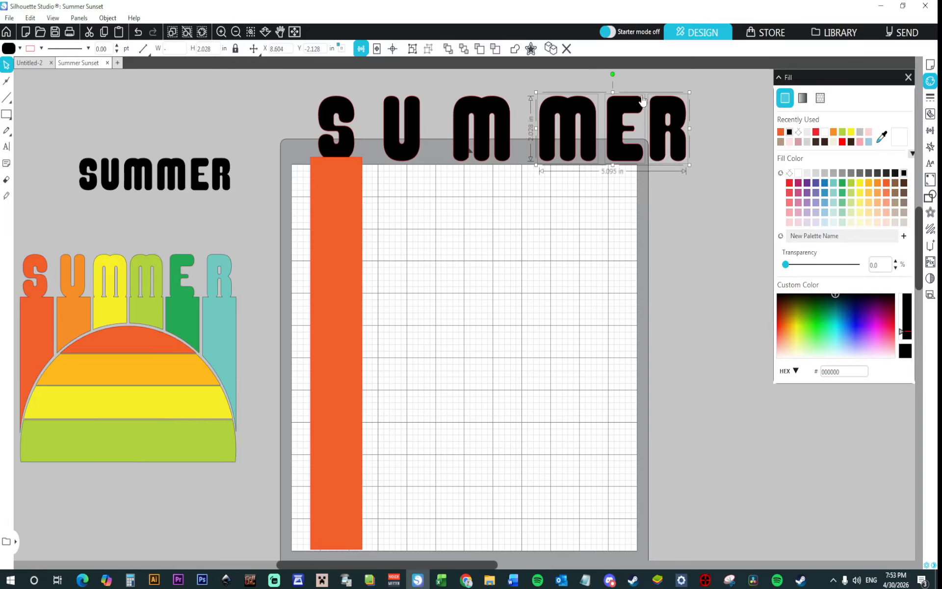
Shift the large letters E and R right to open a matching gap after the second M
left_click_drag(629, 76, 679, 159)
key("Right")
key("Right")
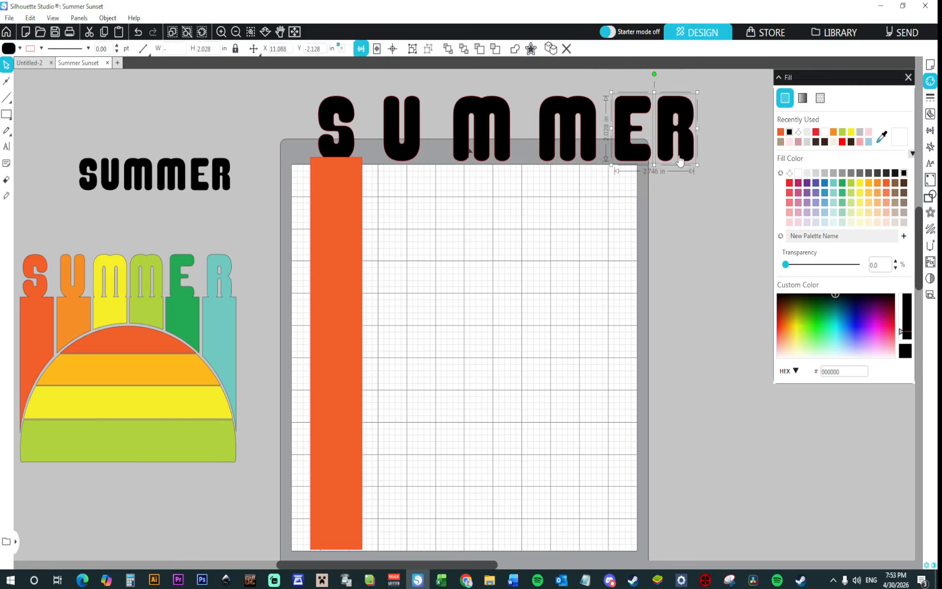
key("Right")
key("Right")
key("Right")
key("Right")
Shift the large R right to open a matching gap between it and the E
left_click_drag(683, 78, 697, 125)
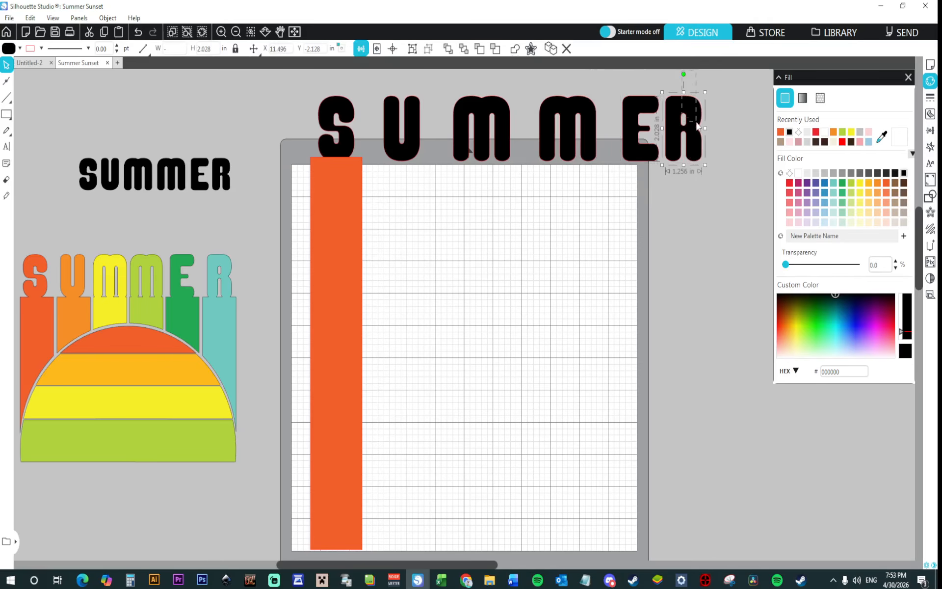
key("Right")
key("Right")
key("Right")
key("Right")
key("Right")
key("Right")
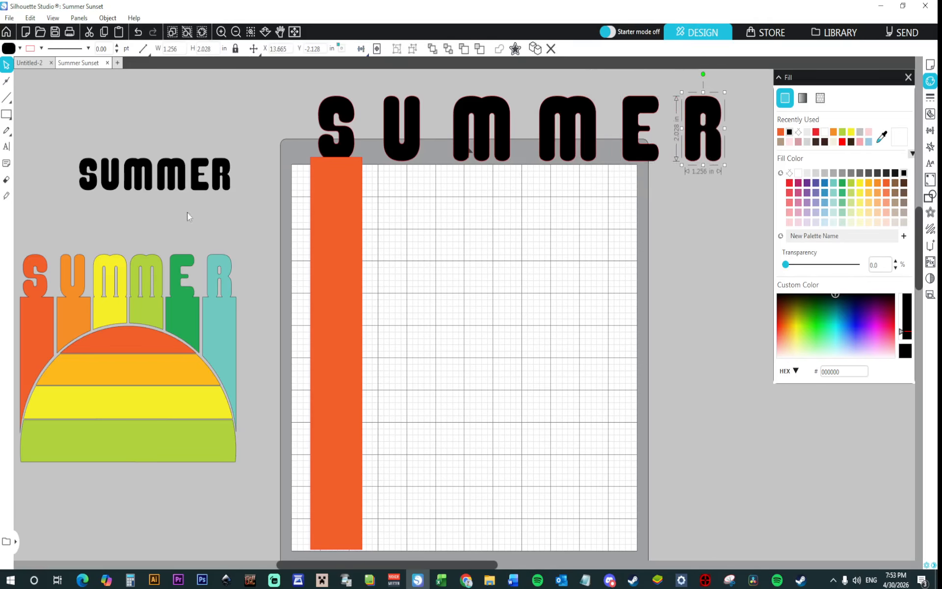
Duplicate the orange bar to its right and fill the copy with green 23A954 sampled from the reference design's E bar
left_click(358, 178)
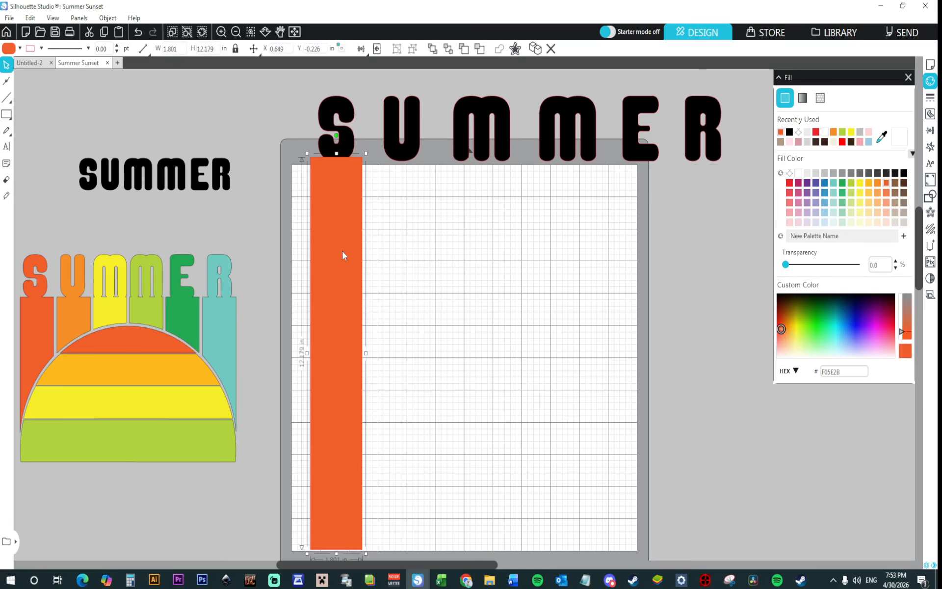
left_click(928, 147)
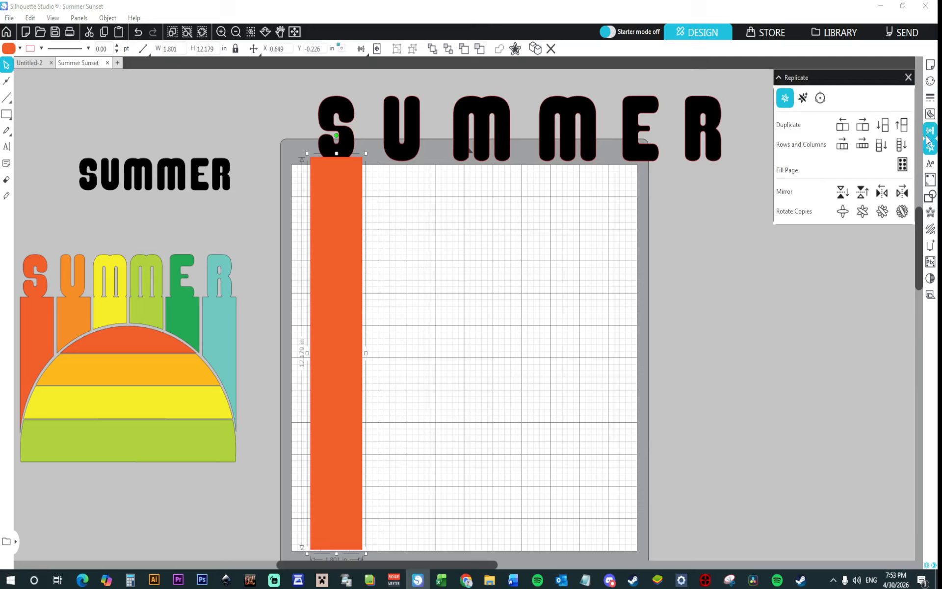
left_click(881, 126)
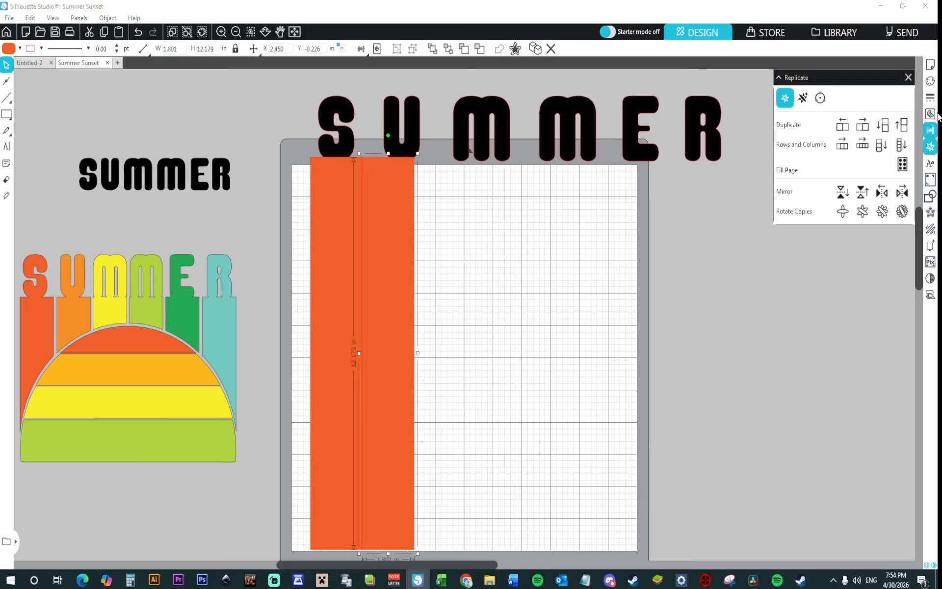
left_click(933, 84)
left_click(881, 136)
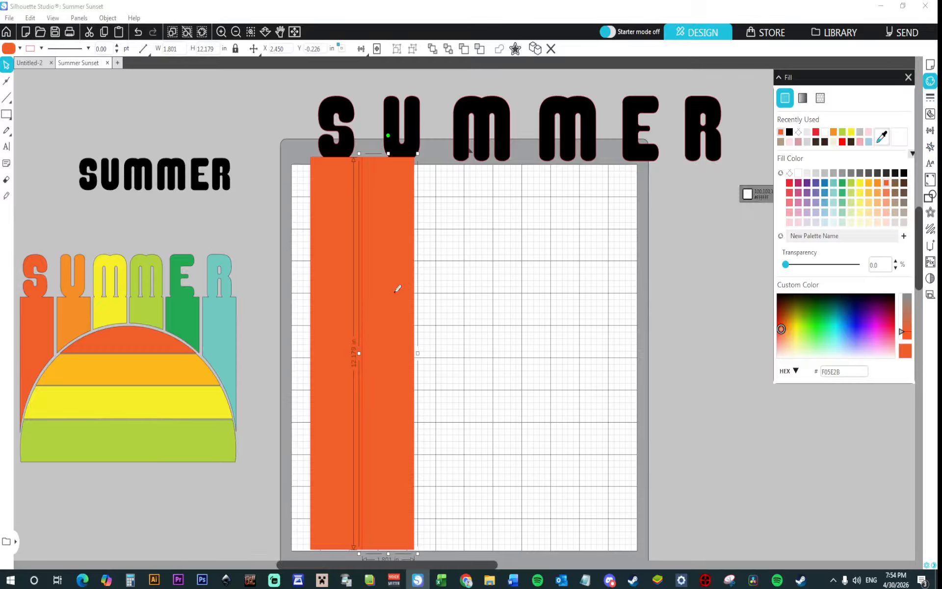
left_click(172, 324)
left_click(520, 325)
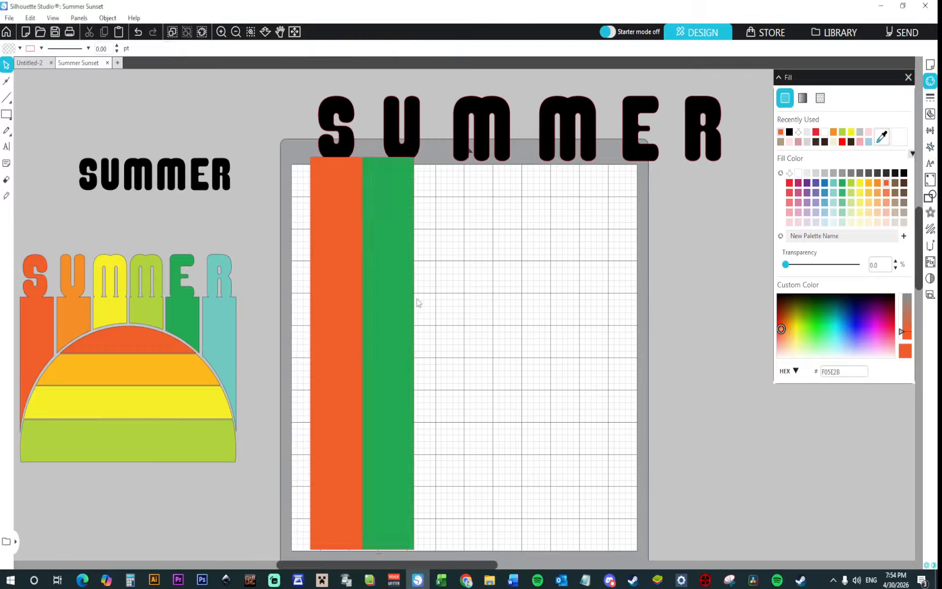
Move the green bar right beneath the large U, leaving a gap beside the orange bar, and center the two horizontally
left_click(390, 297)
key("Right")
key("Right")
key("Right")
key("Right")
key("Right")
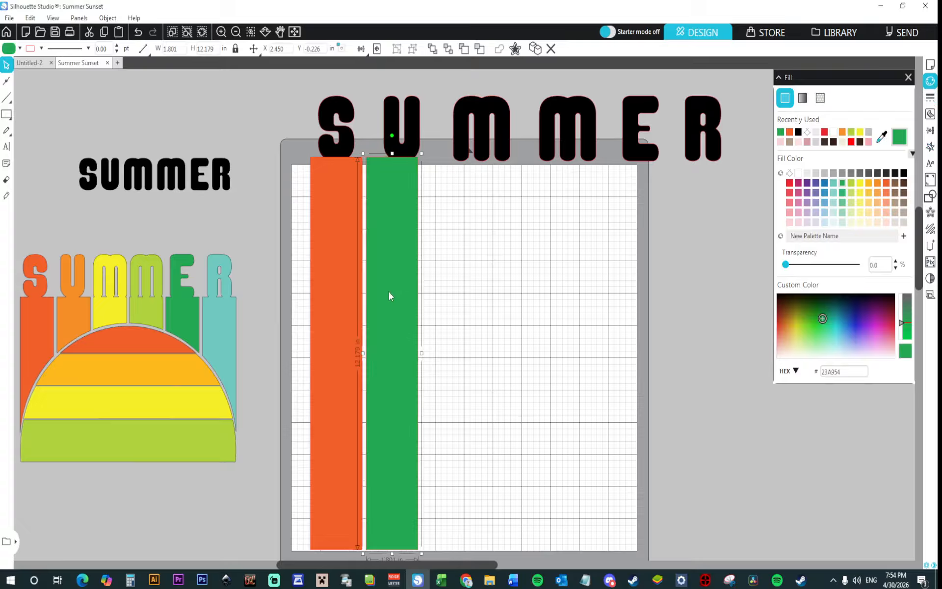
left_click(412, 100, "shift")
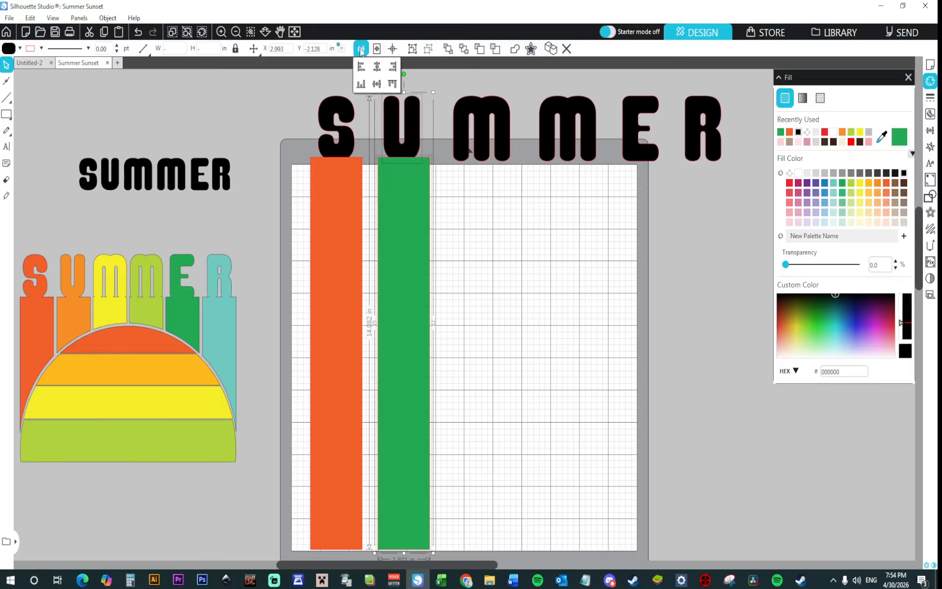
left_click(377, 84)
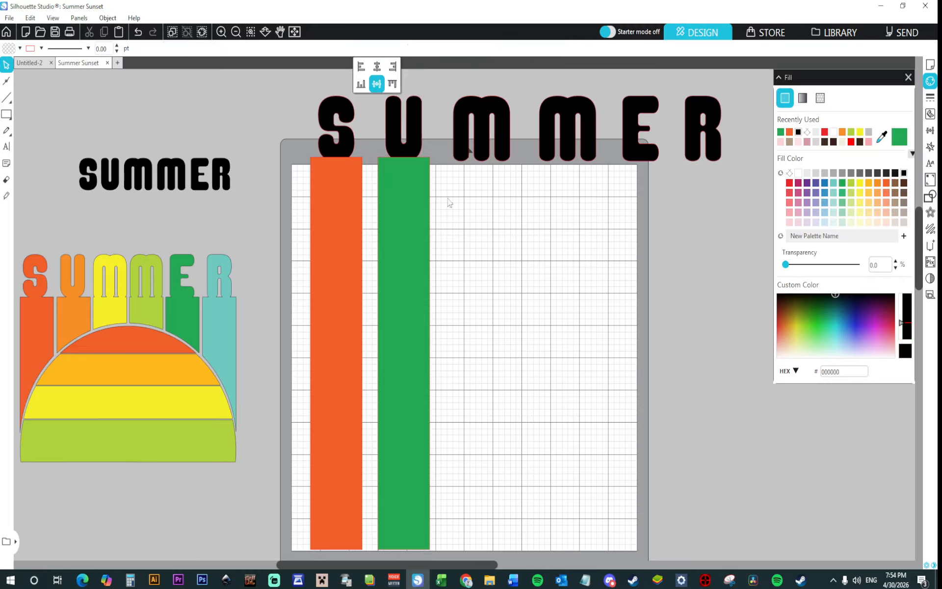
Duplicate the green bar to its right and move the copy about 0.8 in further right, beneath the first M
left_click(420, 226)
left_click(928, 148)
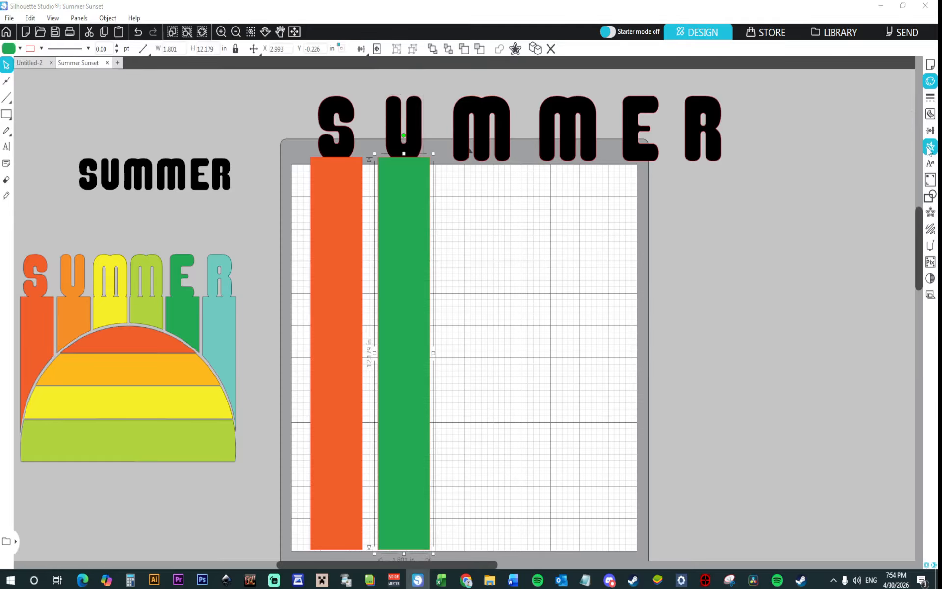
left_click(863, 126)
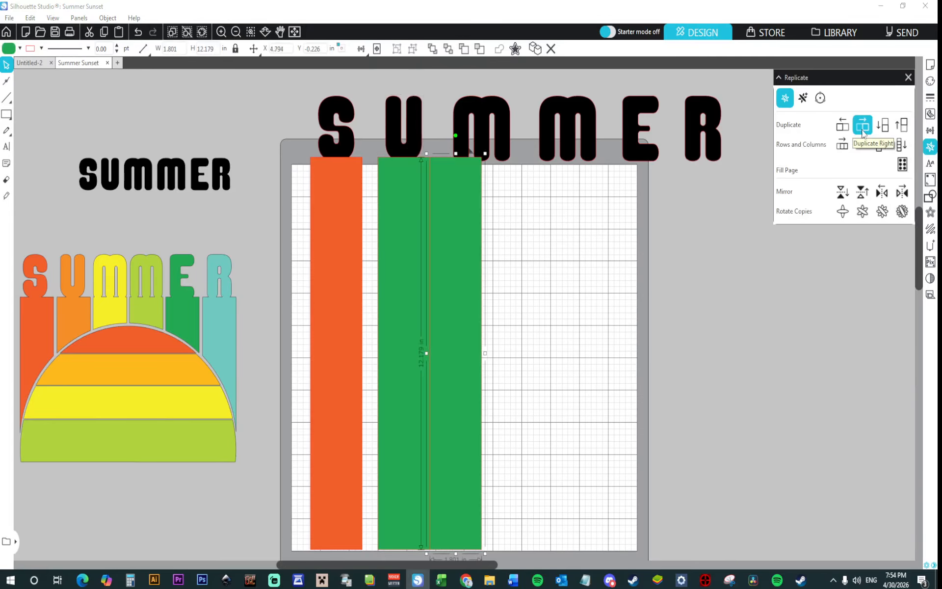
key("Right")
key("Right")
key("Right")
key("Right")
key("Right")
key("Right")
key("Right")
key("Right")
key("Right")
key("Right")
key("Right")
key("Right")
key("Right")
key("Right")
key("Right")
key("Right")
key("Right")
key("Right")
key("Right")
key("Right")
key("Right")
key("Right")
key("Right")
key("Right")
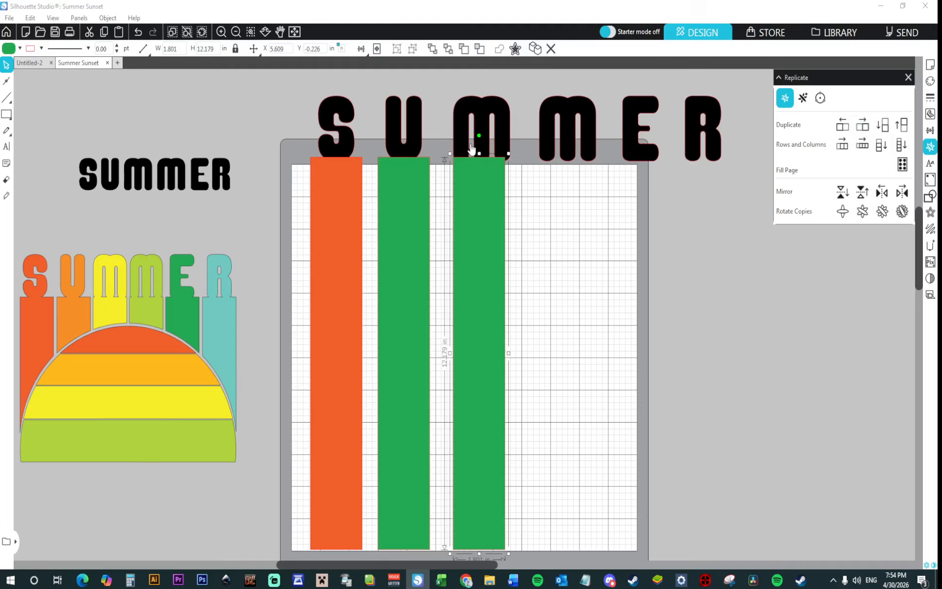
Scale all six large SUMMER letters down together to about 12.3 in wide and 1.79 in high
left_click(550, 191)
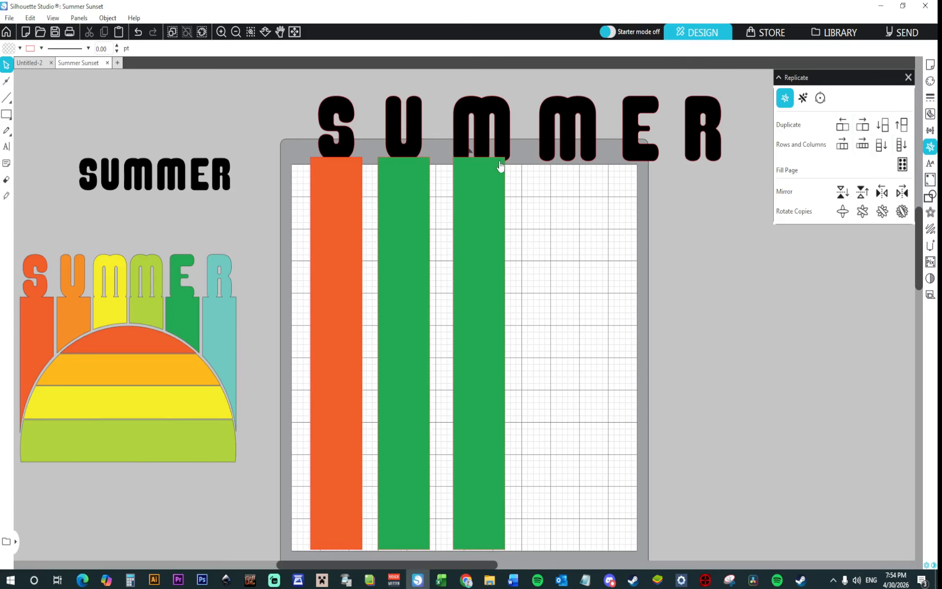
left_click_drag(727, 90, 311, 172)
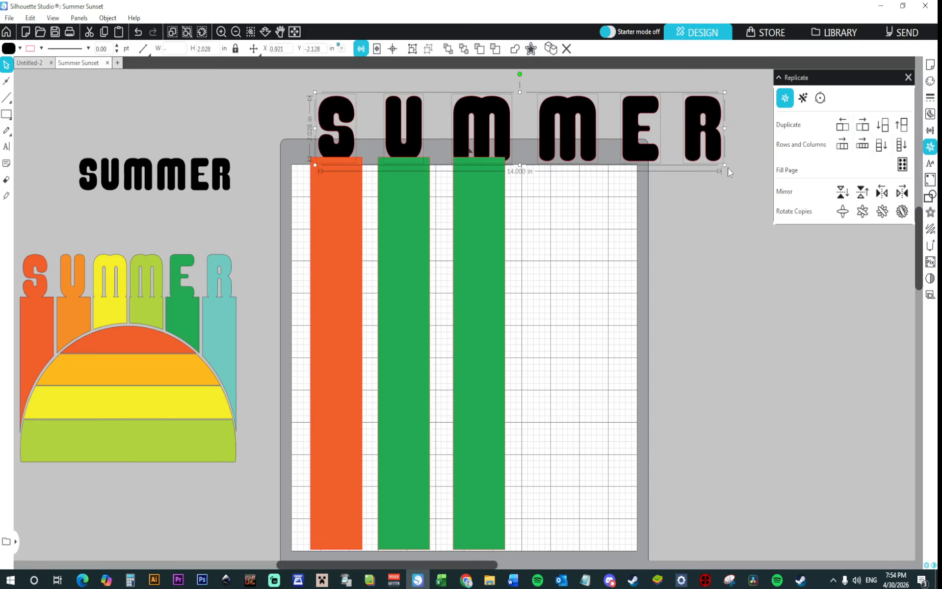
left_click_drag(725, 166, 702, 162)
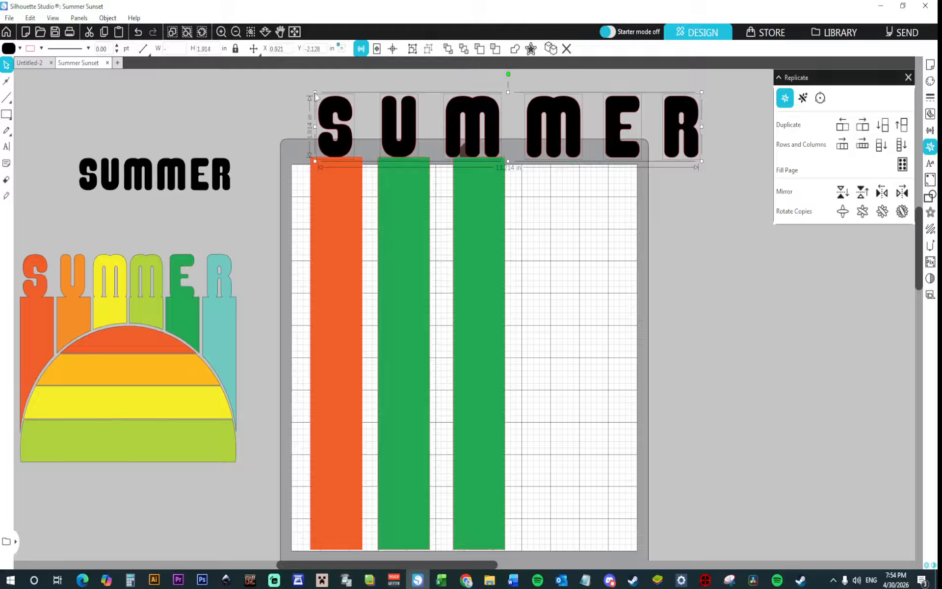
left_click_drag(315, 94, 330, 108)
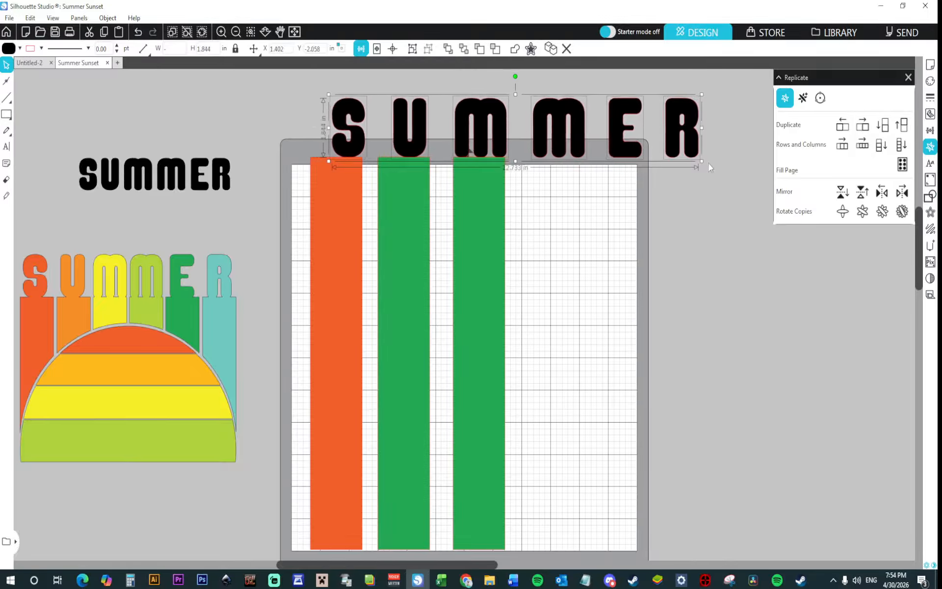
left_click_drag(703, 163, 691, 160)
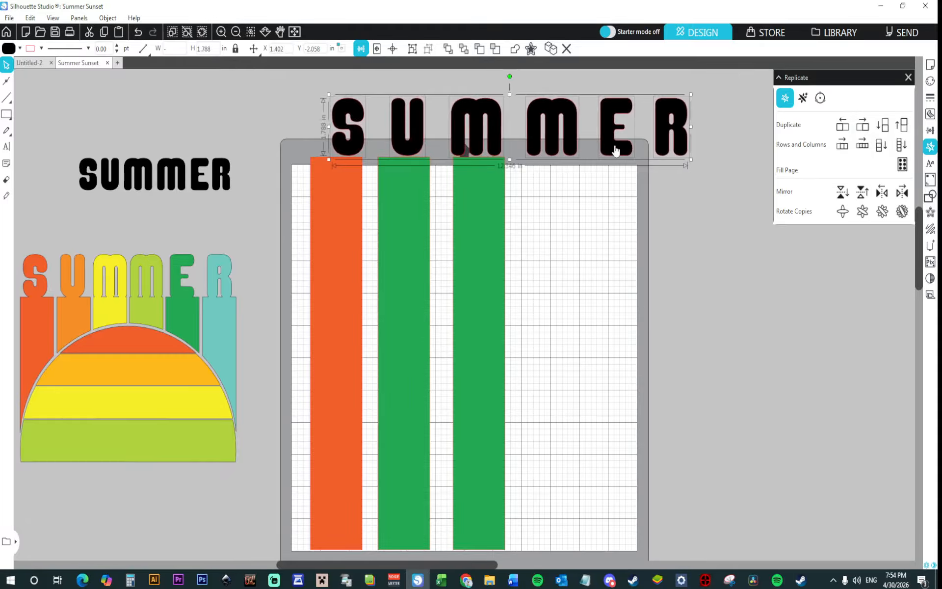
Nudge all the large letters about 0.1 in right and 0.1 in down so their bases overlap the bar tops
key("Down")
key("Down")
key("Down")
key("Right")
key("Right")
key("Right")
key("Right")
key("Right")
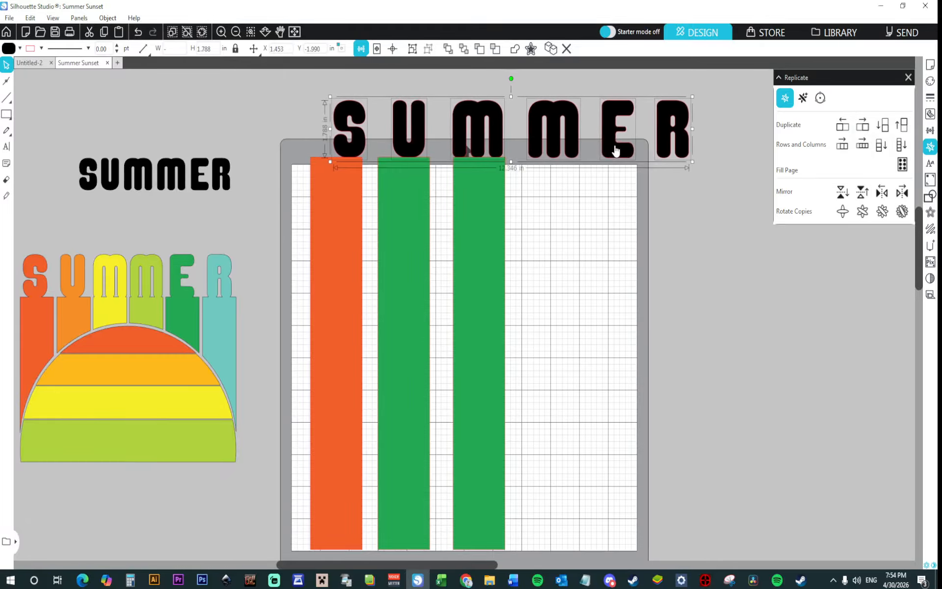
key("Right")
key("Down")
key("Down")
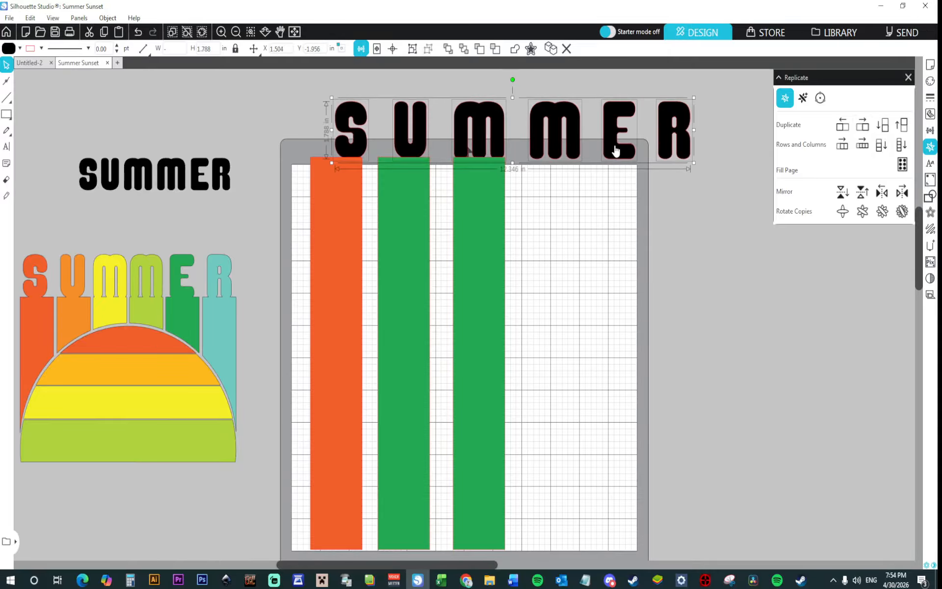
left_click(570, 274)
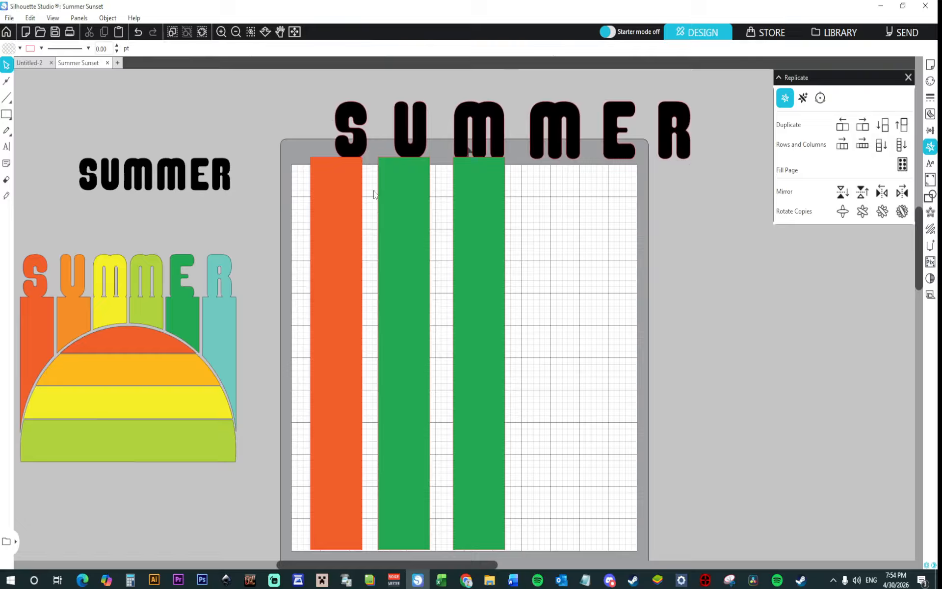
Center the resized U horizontally over the green bar beneath it
left_click(397, 100)
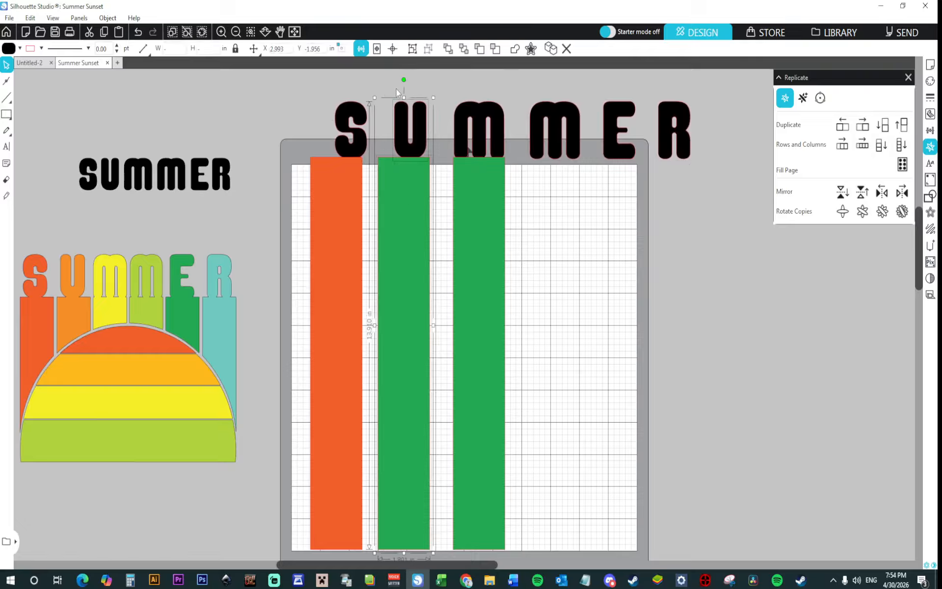
left_click(361, 49)
left_click(376, 67)
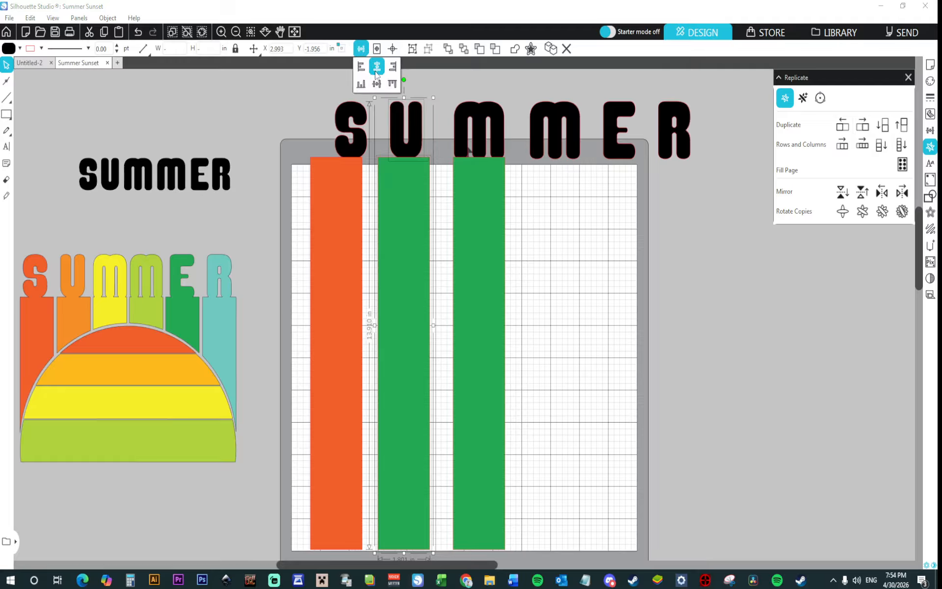
Center the resized S and the orange bar horizontally with each other
left_click(340, 228)
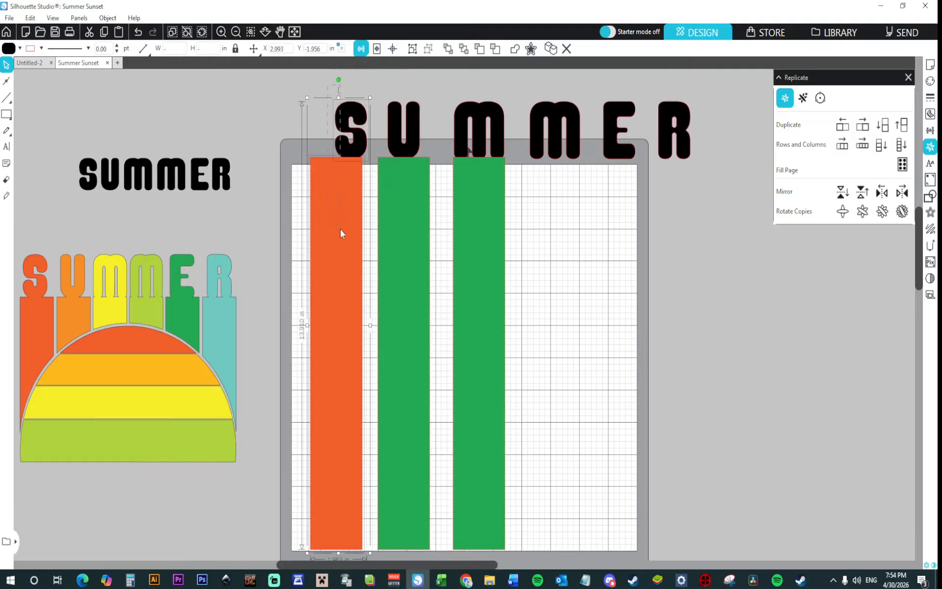
left_click(361, 49)
left_click(377, 83)
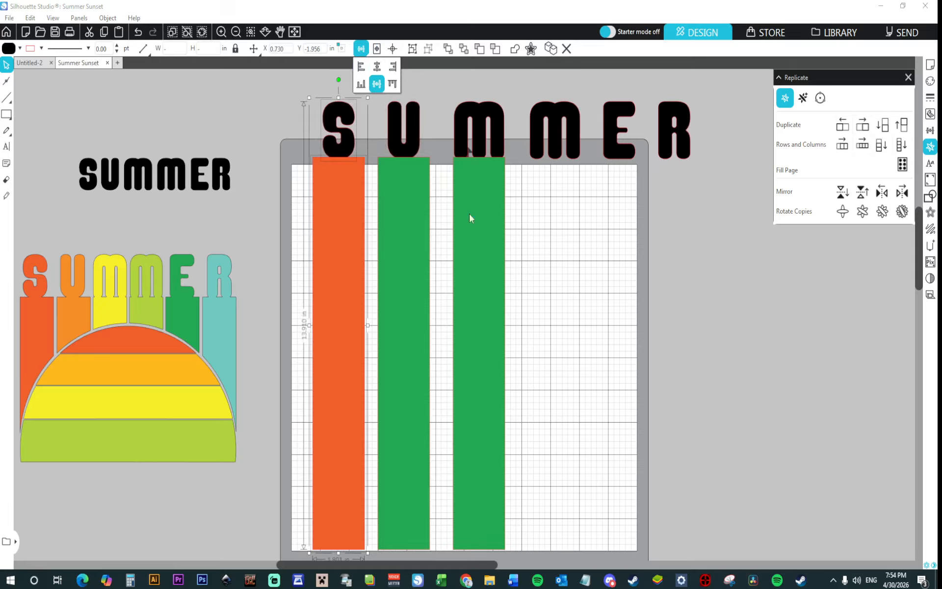
Duplicate the green bar under the first M to the right and move the copy beneath the second M
left_click(538, 260)
left_click(478, 244)
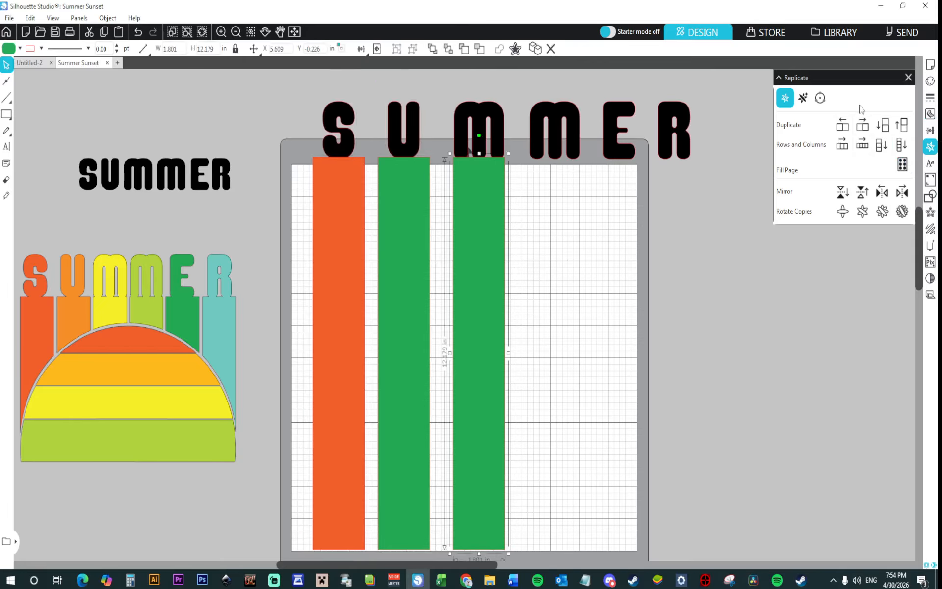
left_click(863, 127)
key("Right")
key("Right")
key("Right")
key("Right")
key("Right")
key("Right")
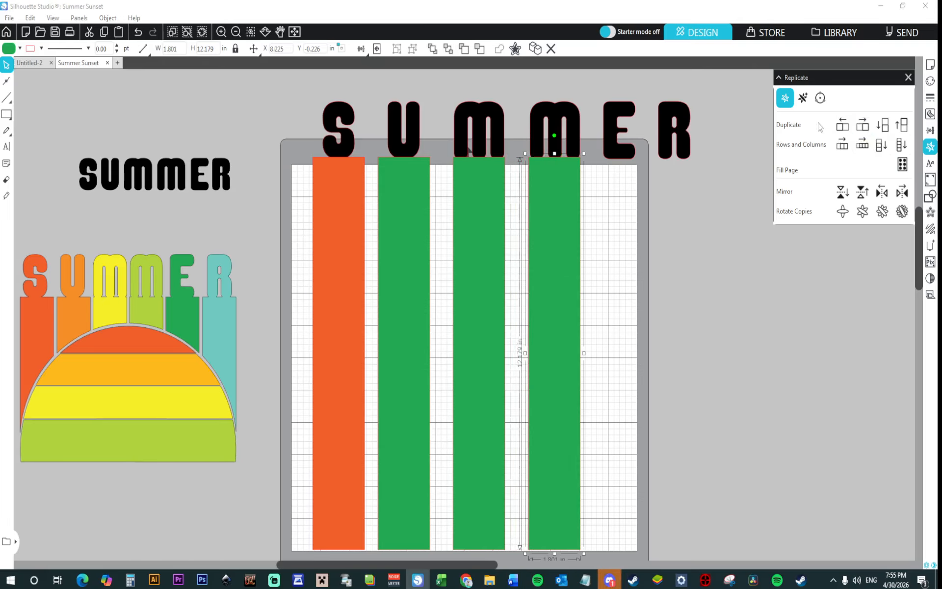
Center the second M and the green bar beneath it horizontally with each other
left_click_drag(545, 93, 556, 189)
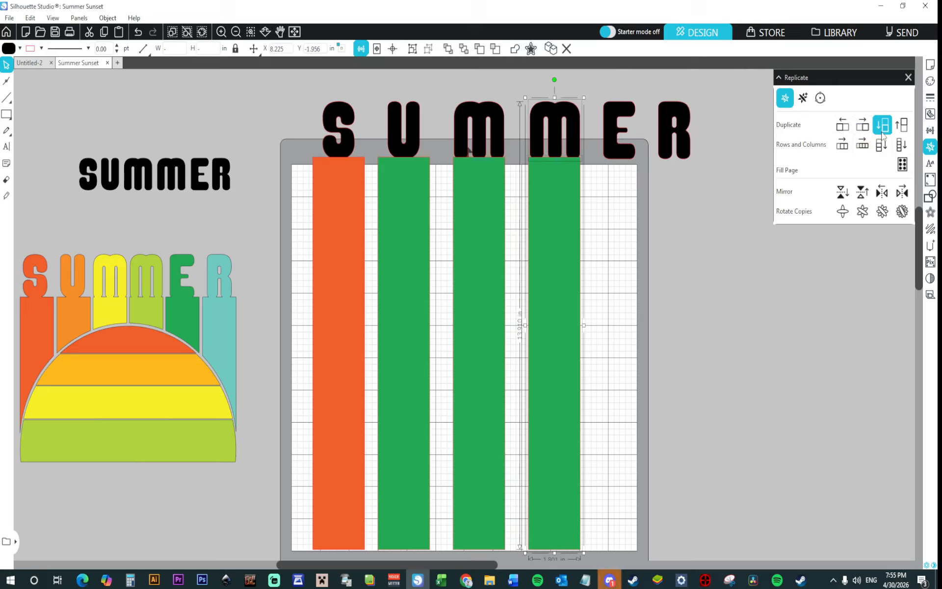
left_click(361, 50)
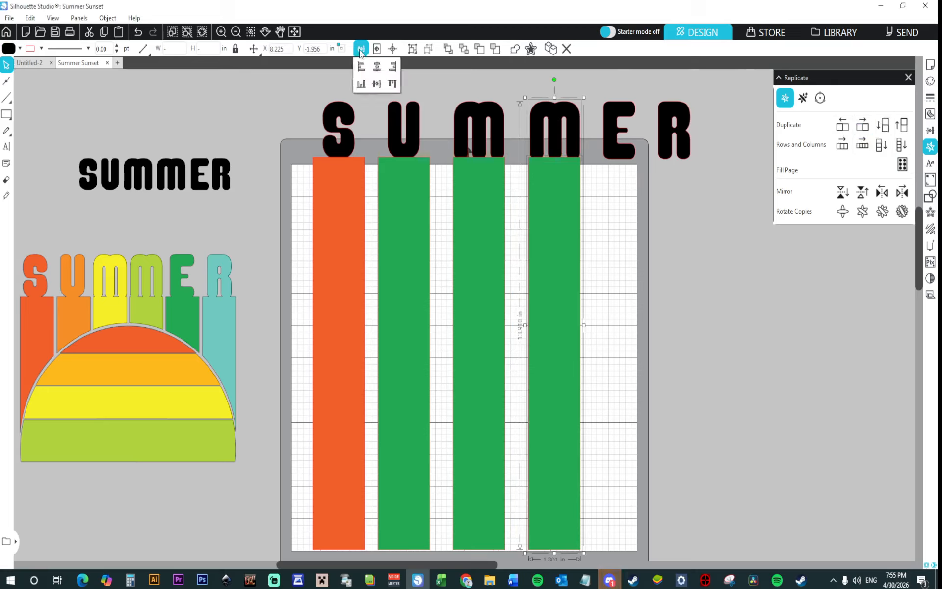
left_click(377, 84)
left_click(634, 314)
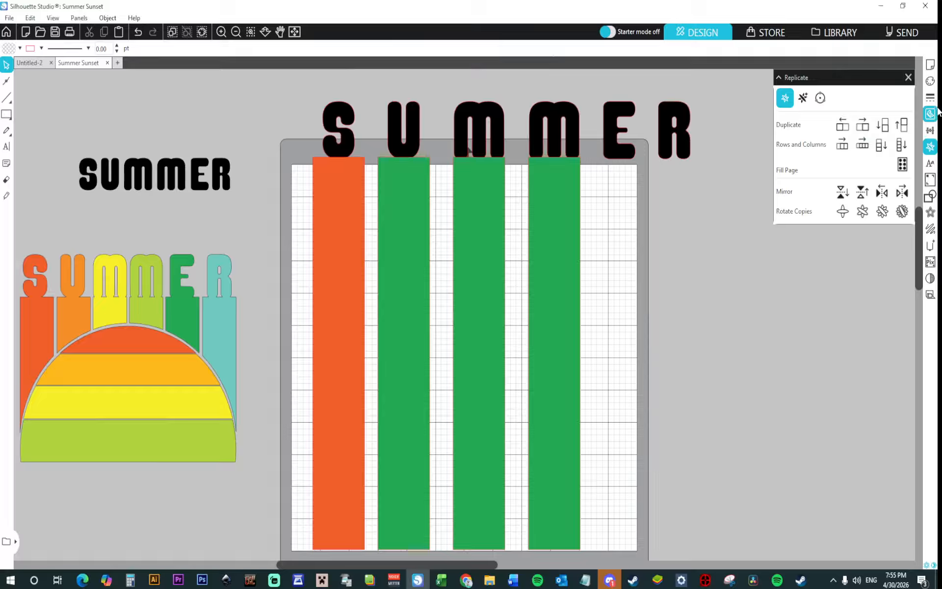
Fill the bar under the U with the orange sampled from the reference design's U bar
left_click(930, 81)
left_click(883, 137)
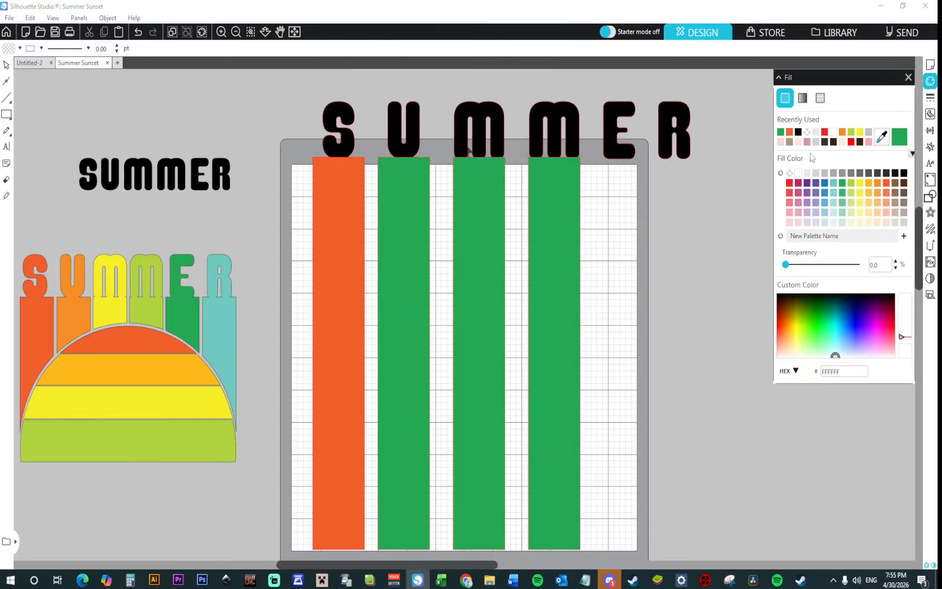
left_click(6, 64)
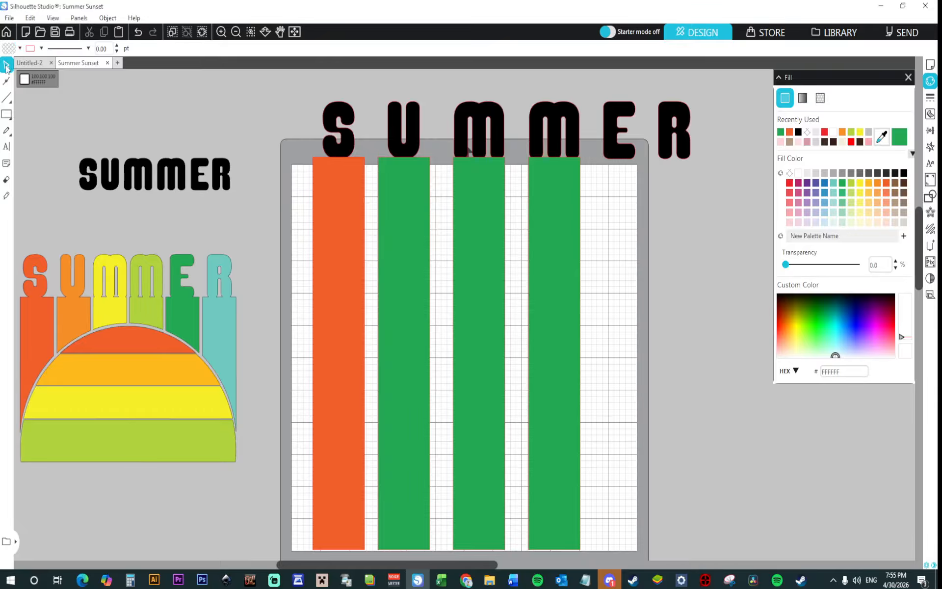
left_click(391, 191)
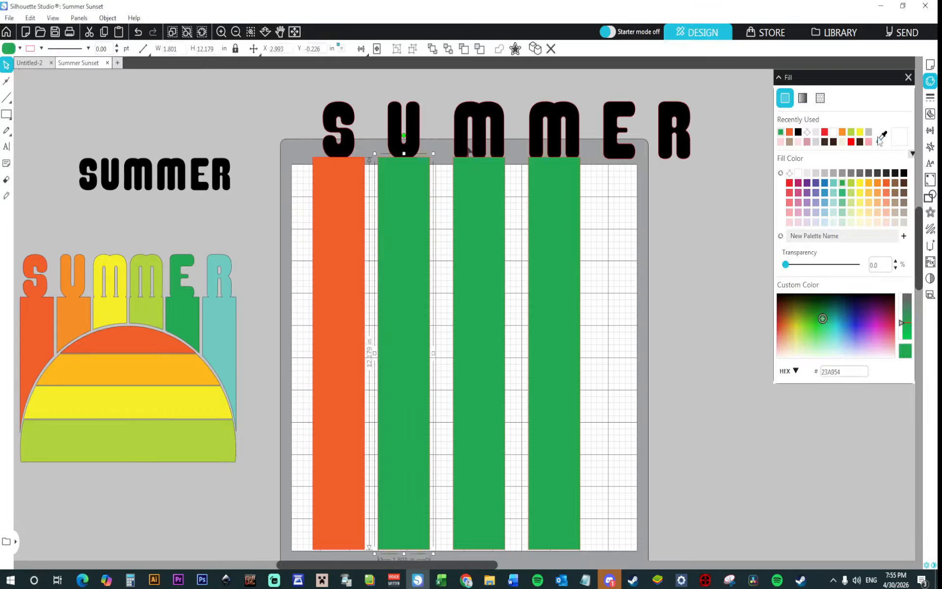
left_click(74, 326)
Fill the bars under the two Ms with yellow and lime green, sampled from the matching bars of the reference design
left_click(473, 301)
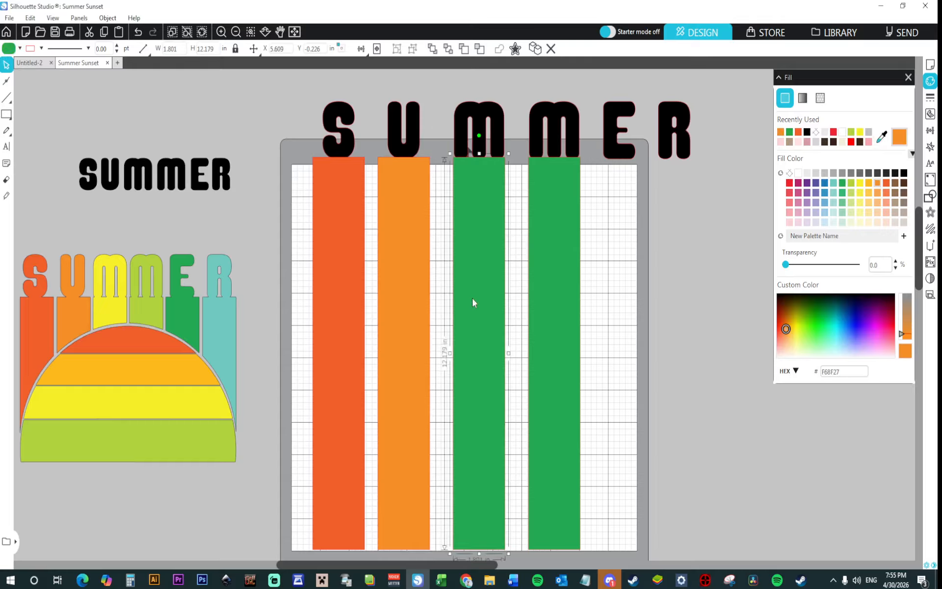
left_click(881, 138)
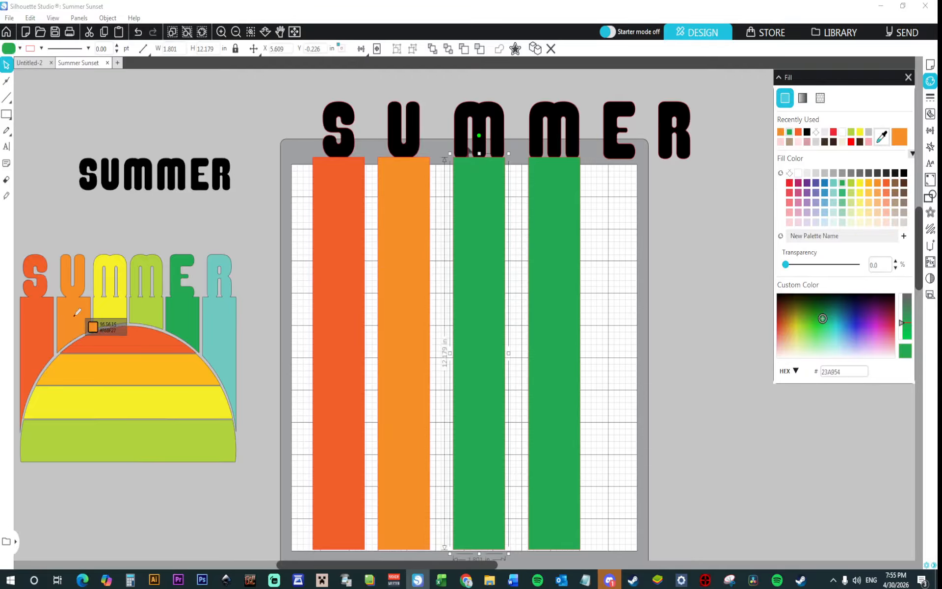
left_click(115, 318)
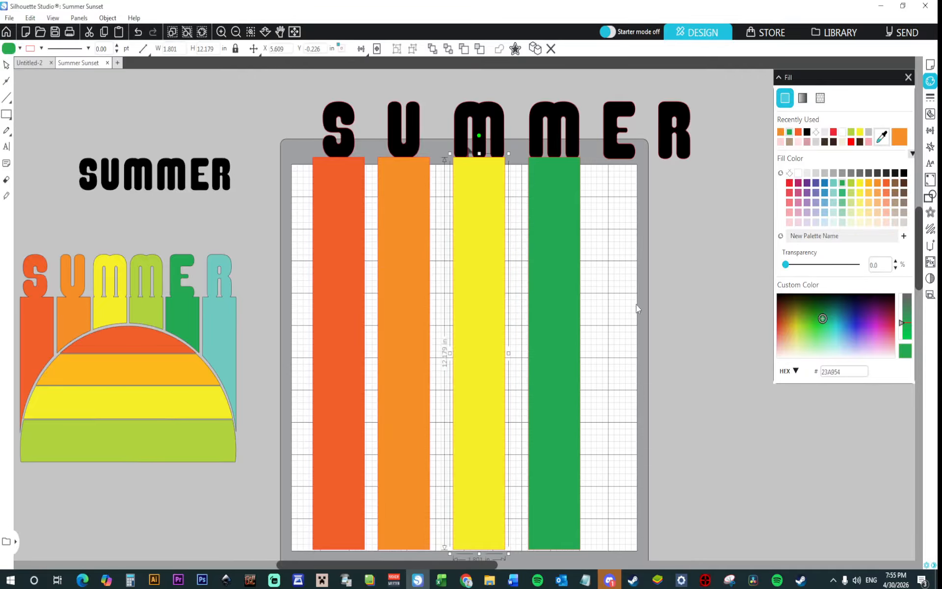
left_click(548, 292)
left_click(881, 138)
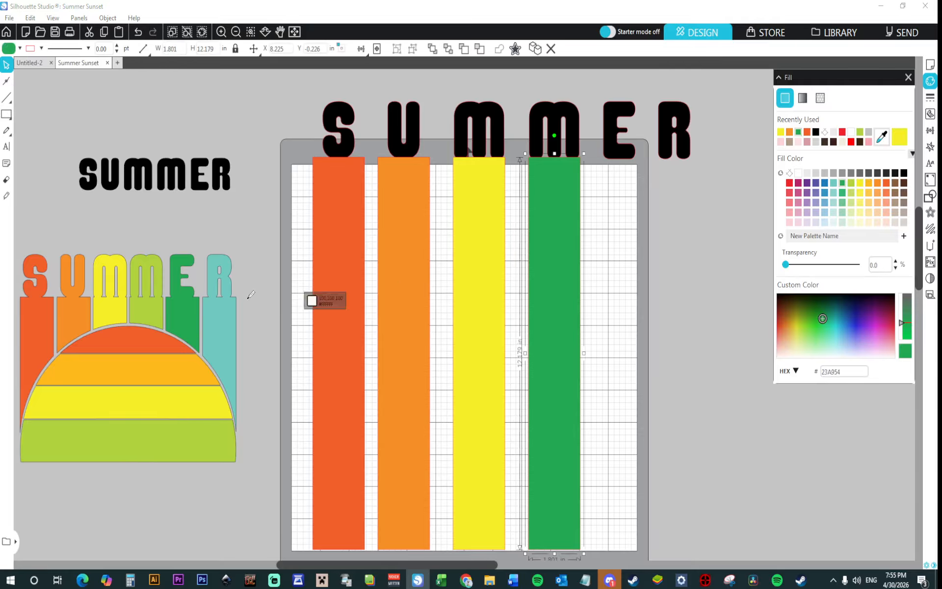
left_click(158, 321)
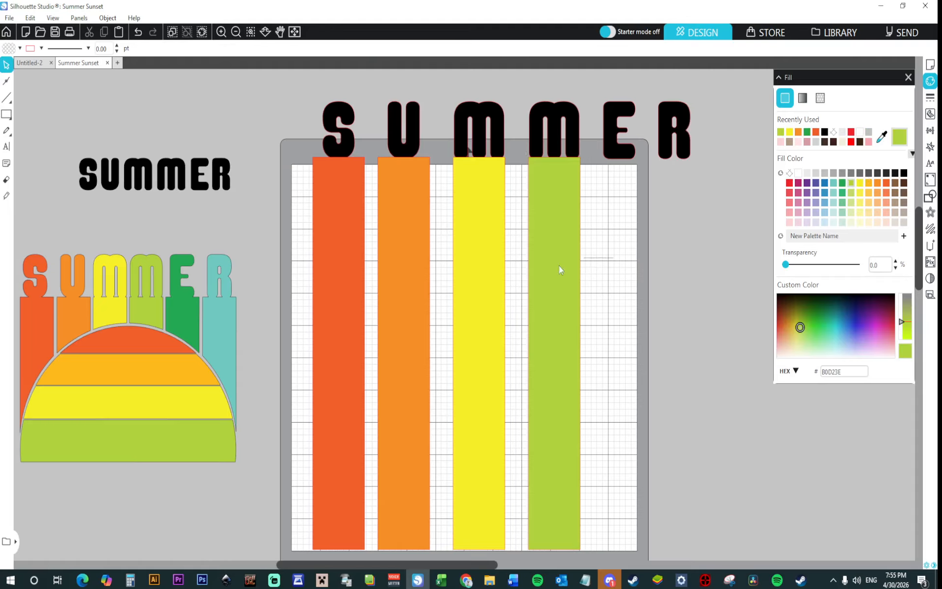
Duplicate the lime bar to the right beneath the E and center the E horizontally over the copy
left_click(935, 149)
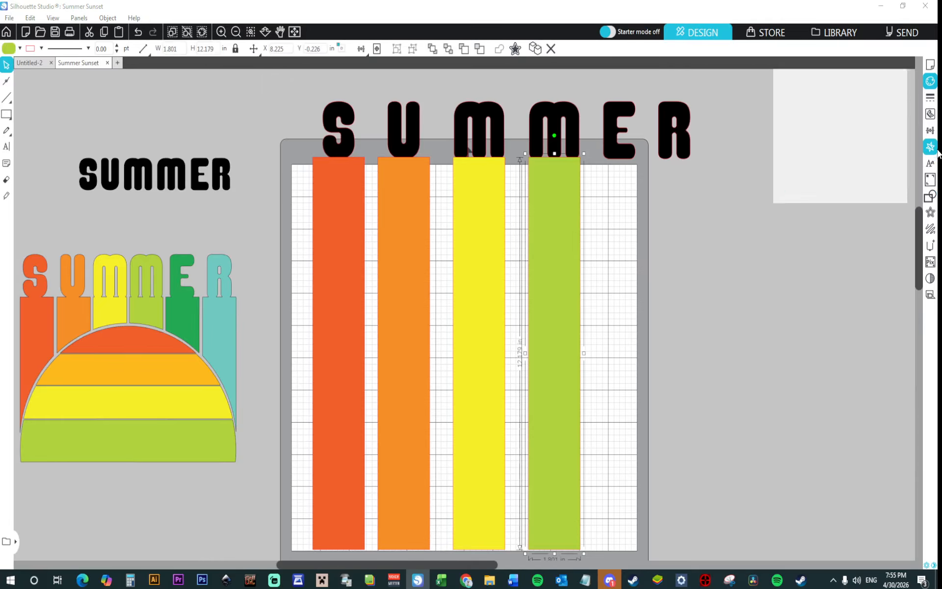
left_click(864, 133)
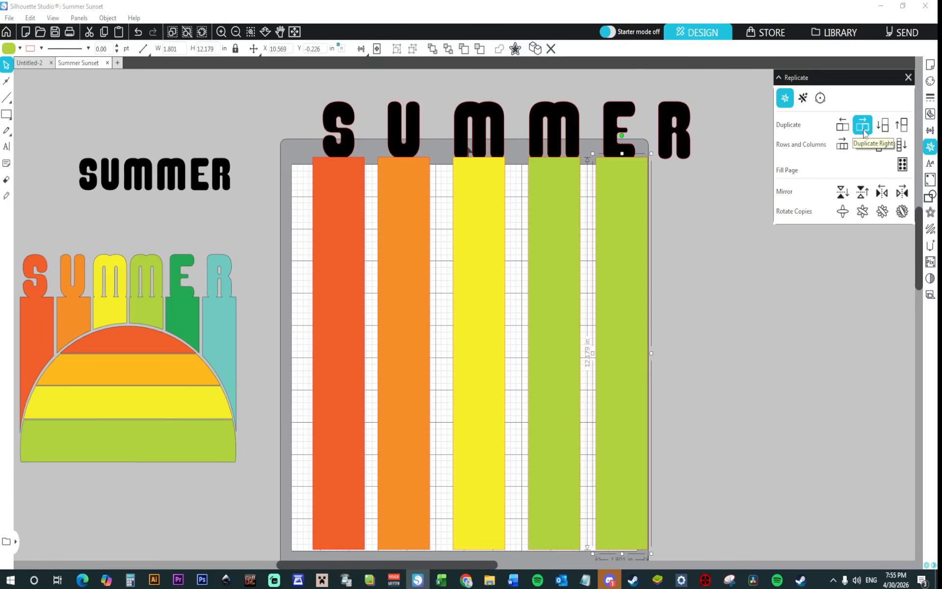
left_click_drag(619, 88, 618, 227)
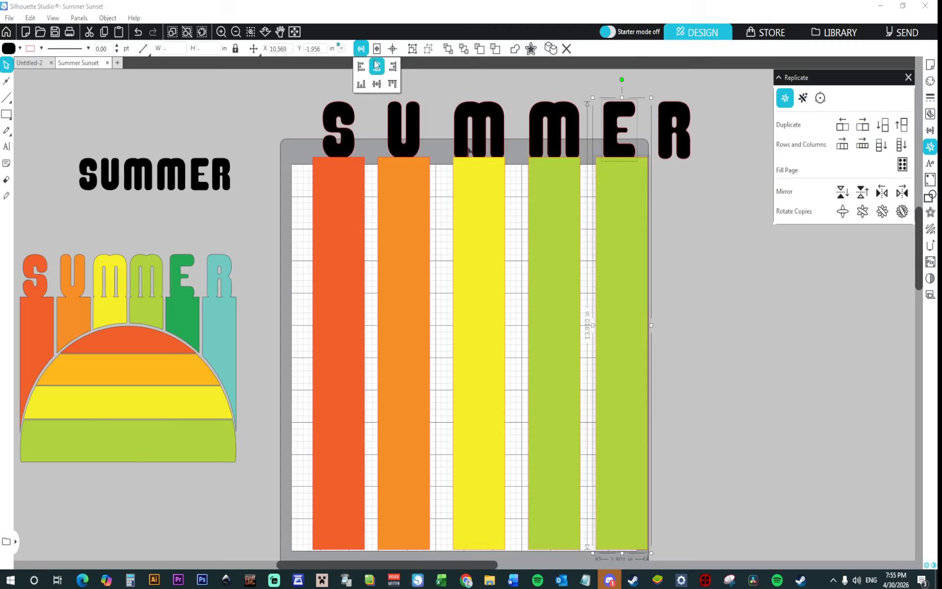
left_click(376, 65)
left_click(699, 269)
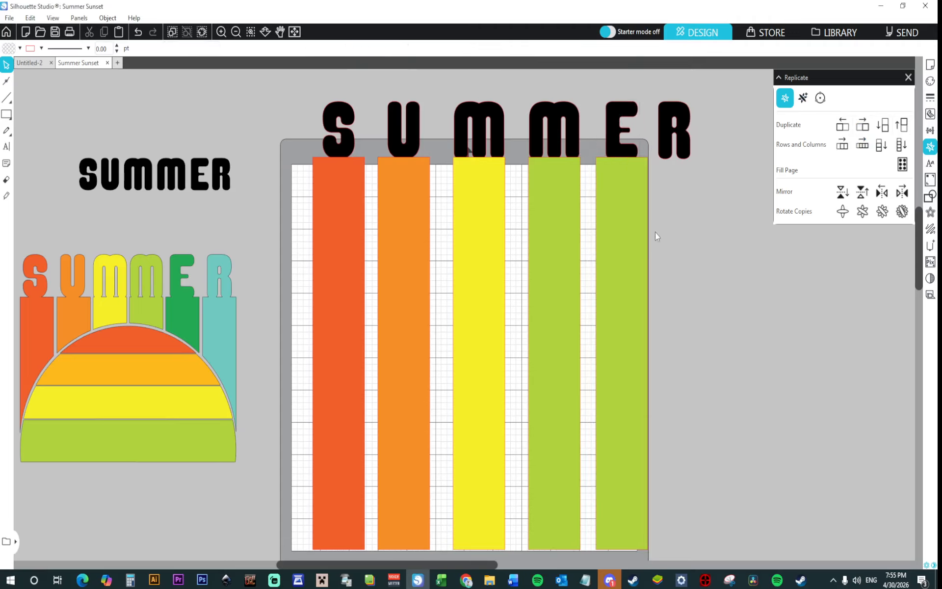
Fill the bar under the E with the dark green sampled from the reference design's E bar
left_click(614, 242)
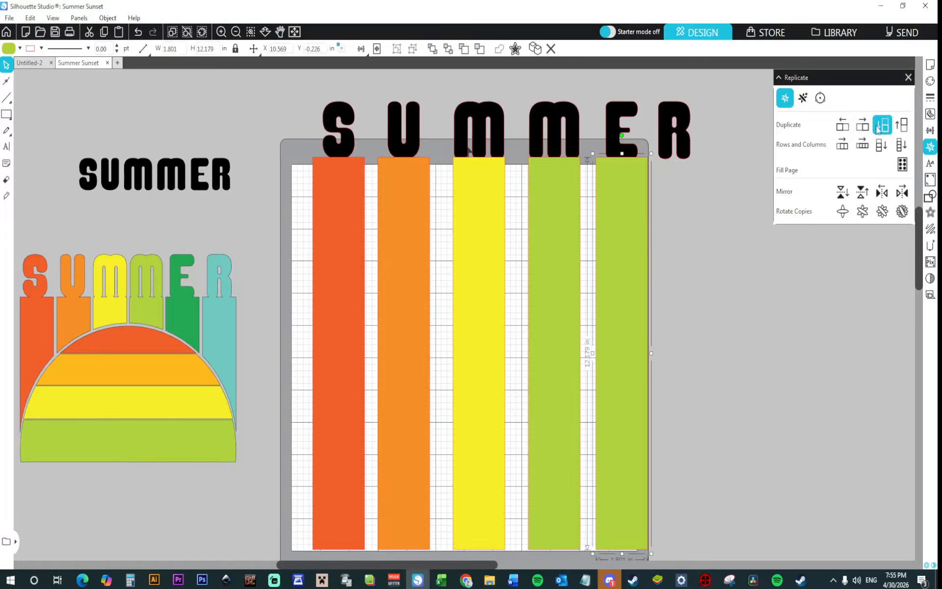
left_click(931, 82)
left_click(882, 137)
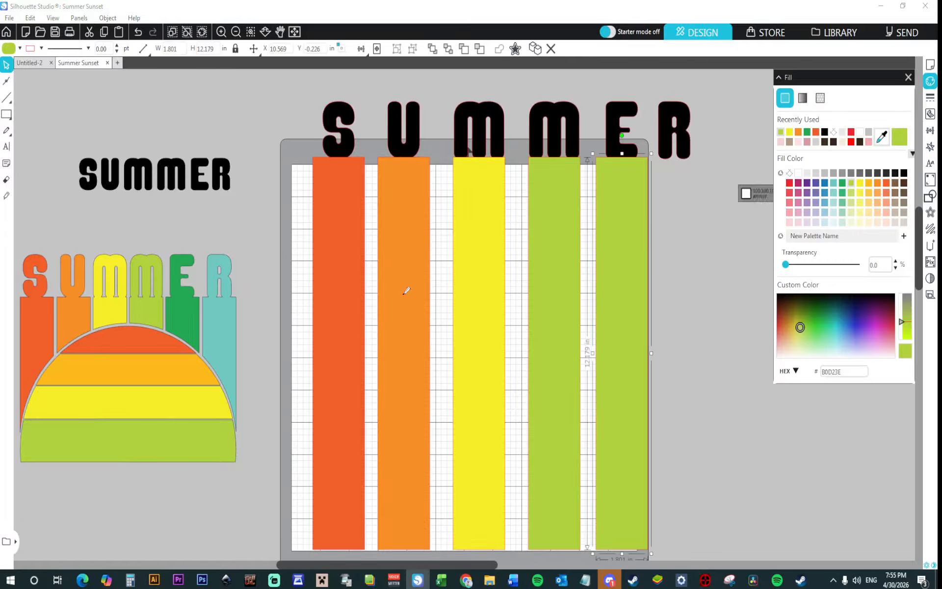
left_click(178, 330)
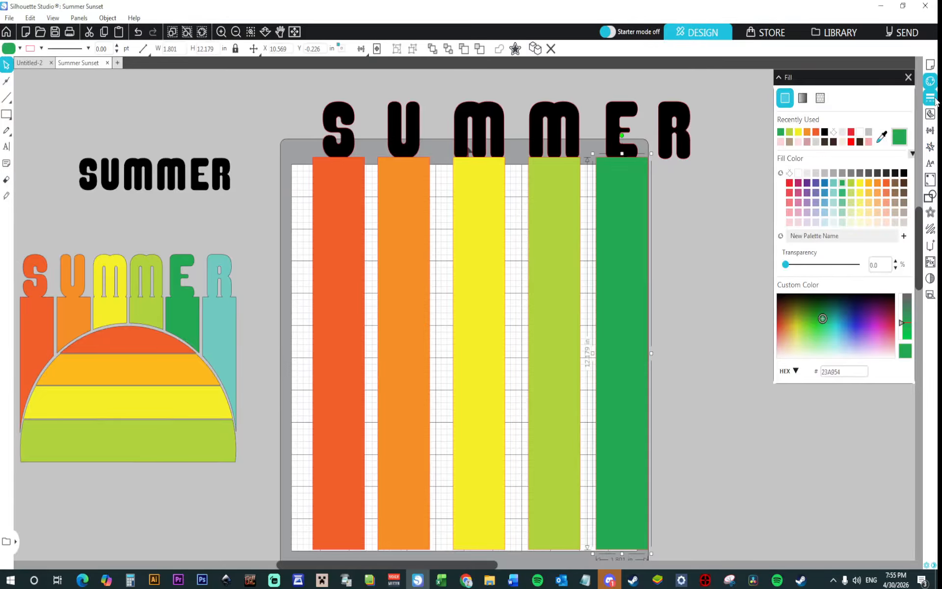
Duplicate the dark green bar to the right beneath the R and center the R horizontally over the copy
left_click(930, 146)
left_click(864, 131)
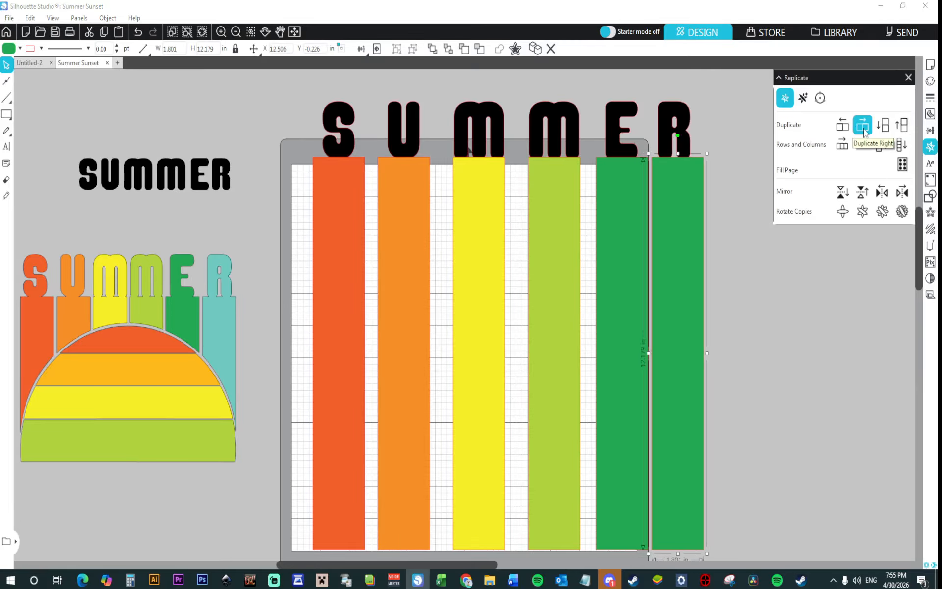
left_click(681, 114, "shift")
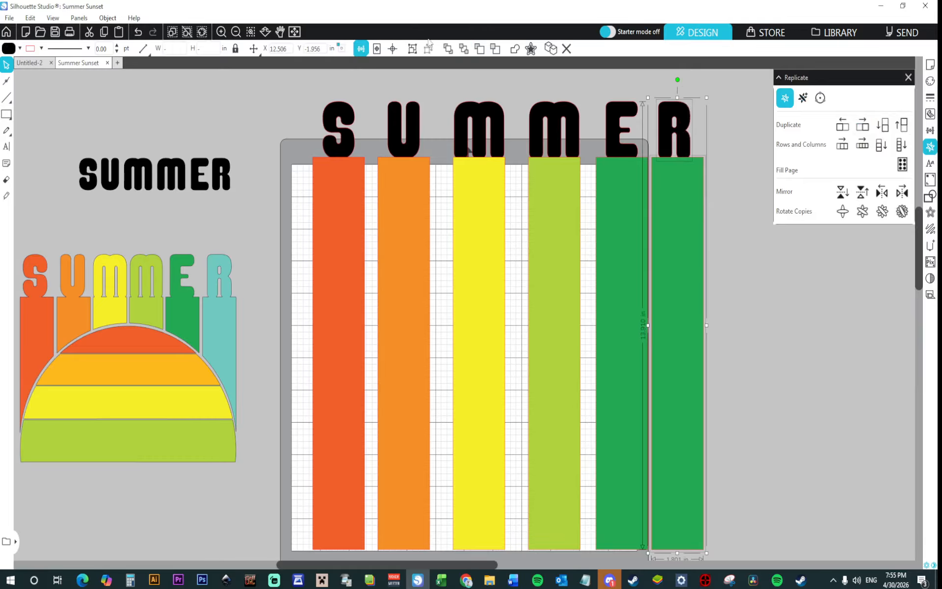
left_click(361, 49)
left_click(380, 70)
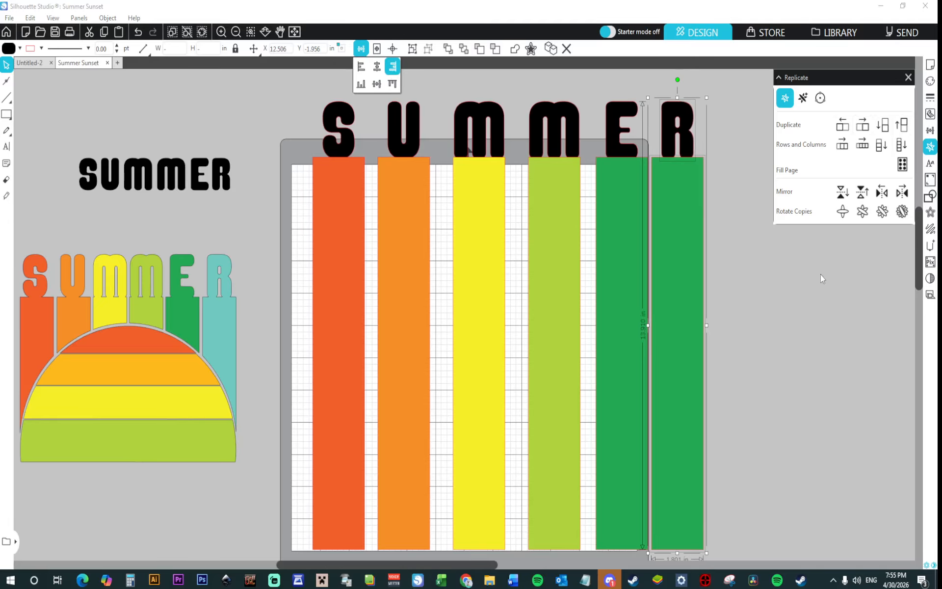
left_click(764, 301)
Fill the bar under the R with the teal sampled from the reference design's R bar
left_click(681, 257)
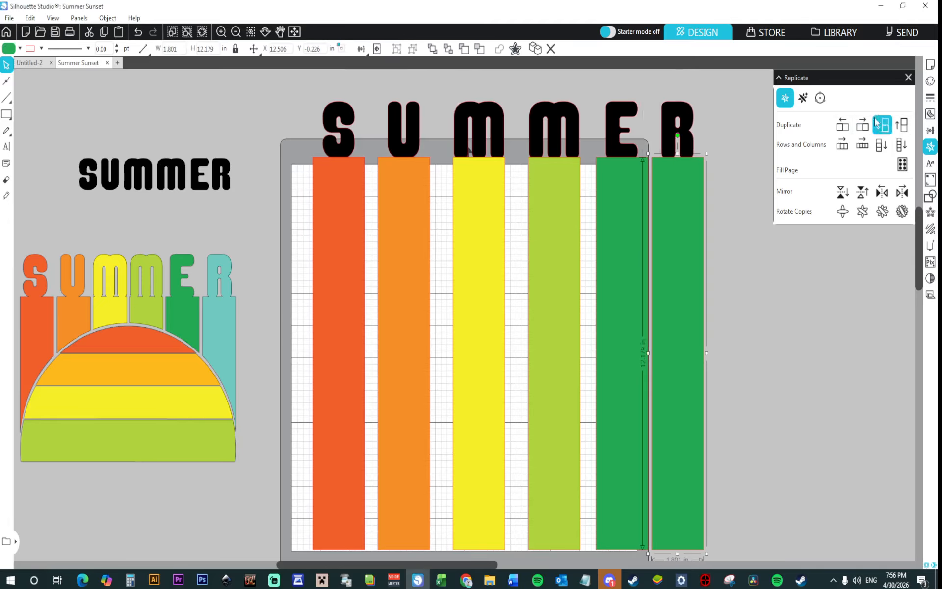
left_click(930, 81)
left_click(882, 138)
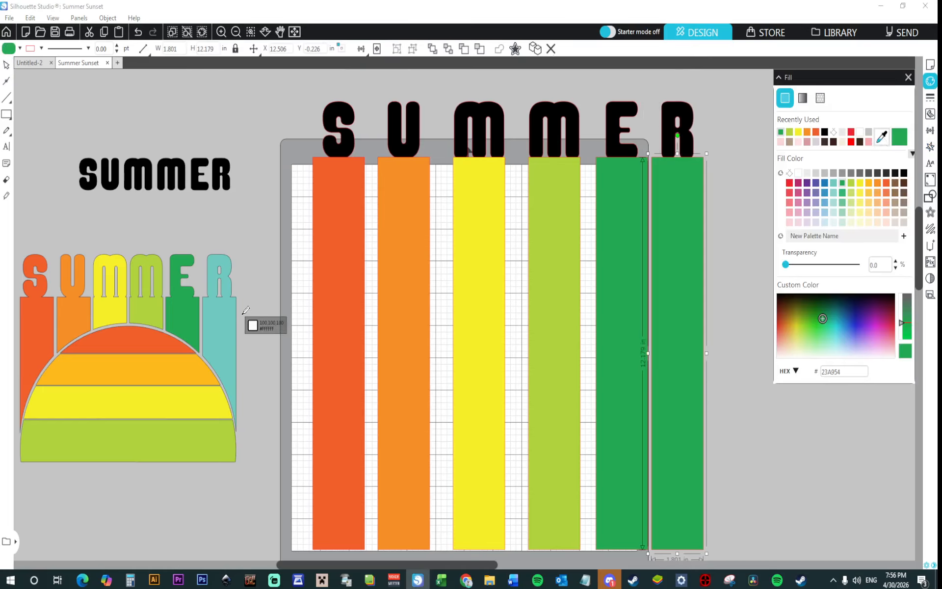
left_click(232, 320)
left_click(450, 186)
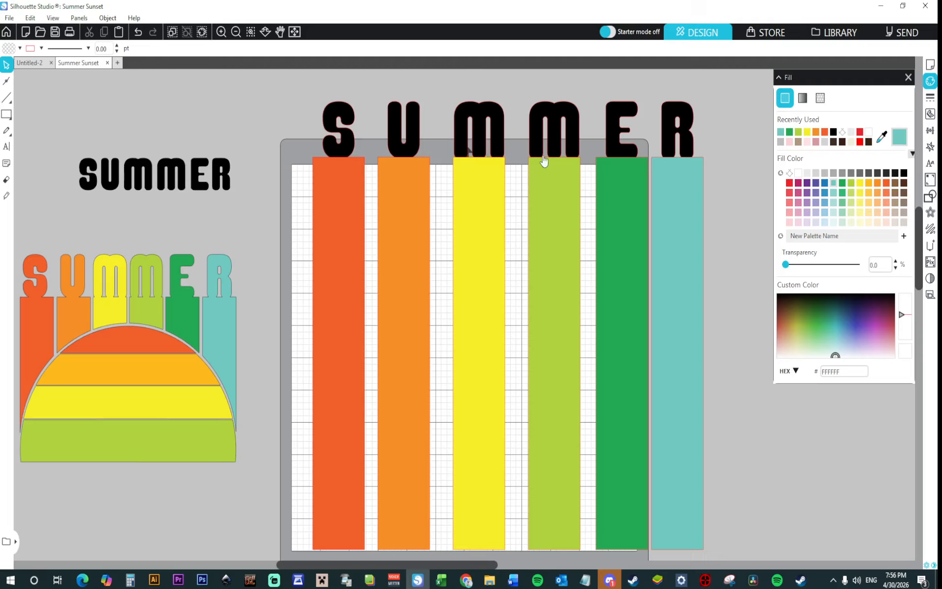
Weld the R to its teal bar and the E to its dark green bar
left_click_drag(714, 116, 683, 200)
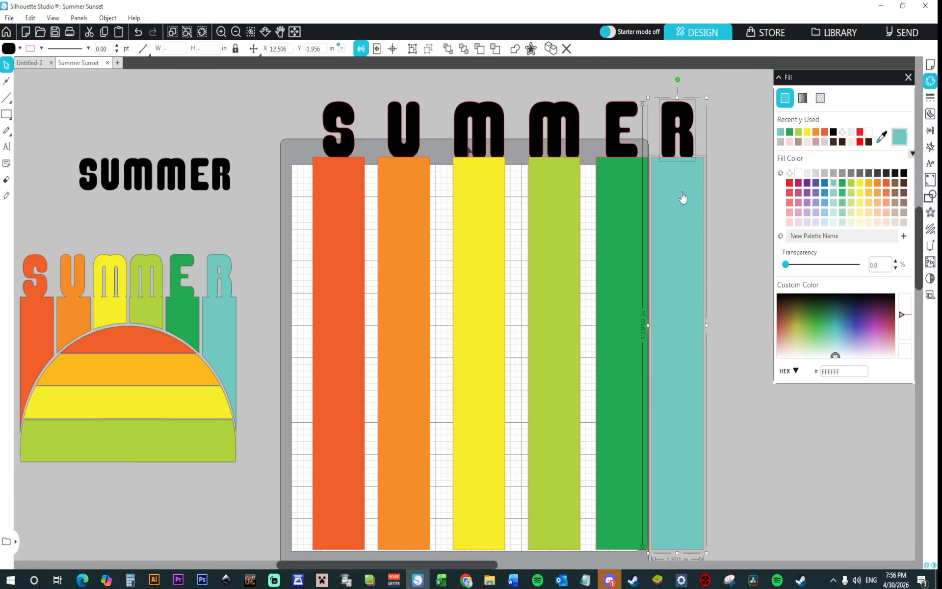
right_click(682, 194)
left_click(707, 339)
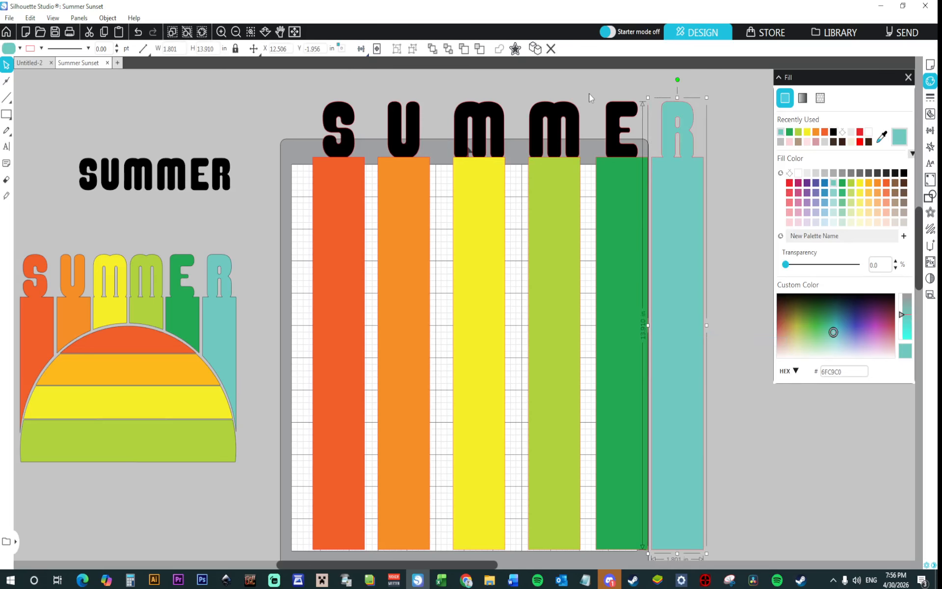
left_click_drag(591, 98, 616, 207)
right_click(617, 207)
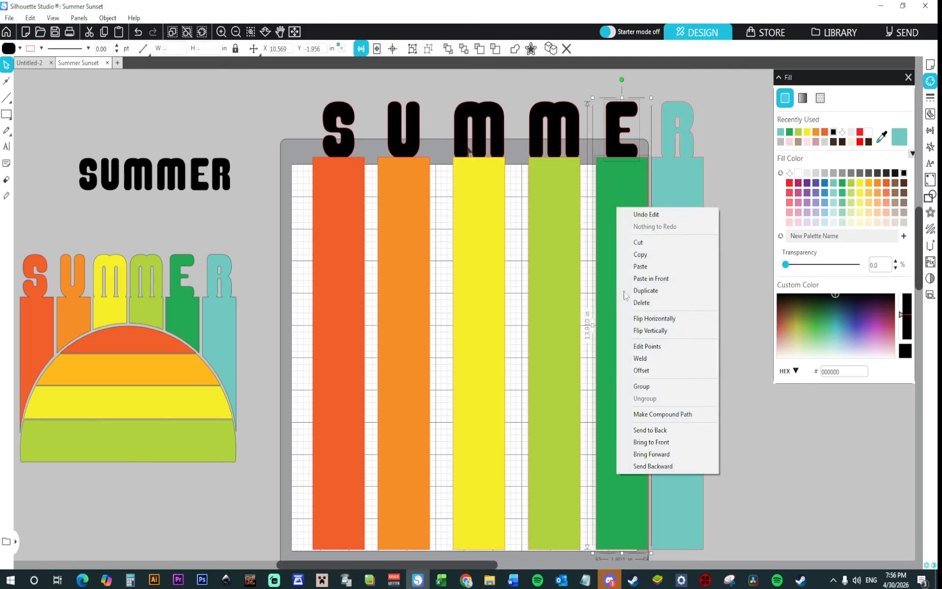
left_click(636, 358)
Weld the second M to its lime bar and the first M to its yellow bar
left_click_drag(523, 97, 555, 190)
right_click(556, 191)
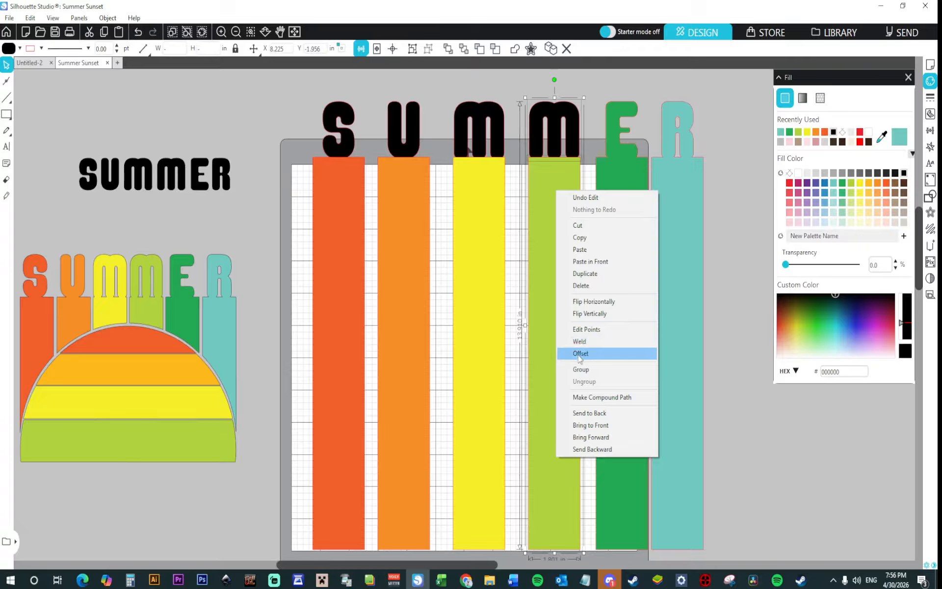
left_click(580, 340)
left_click_drag(470, 94, 469, 211)
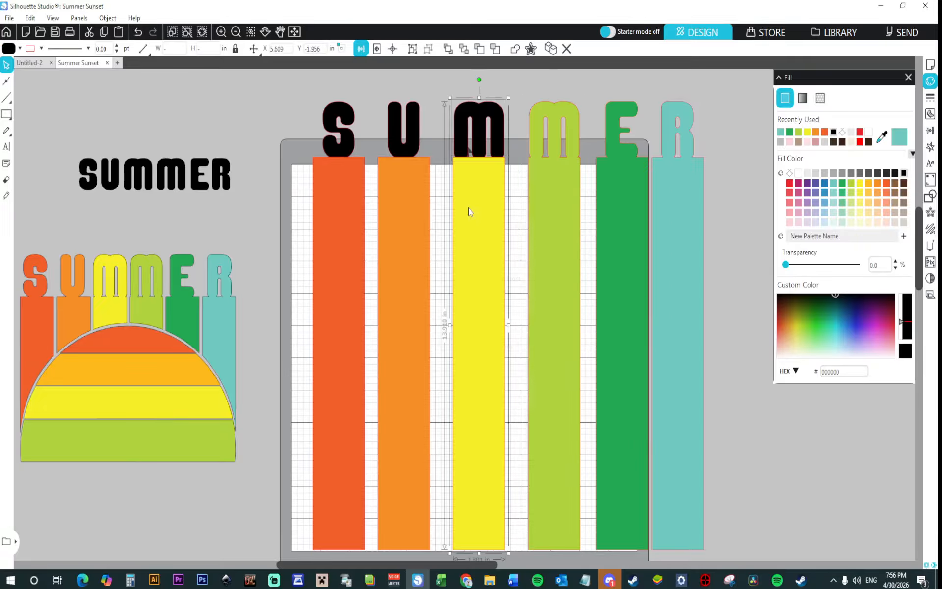
right_click(469, 211)
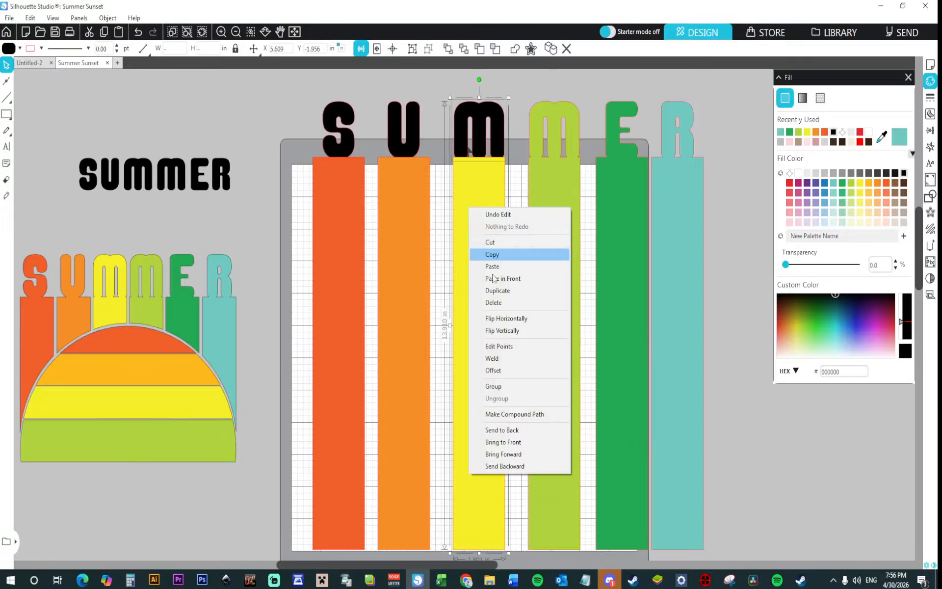
left_click(506, 358)
Weld the U to its orange bar and the S to its red-orange bar
left_click_drag(408, 90, 405, 208)
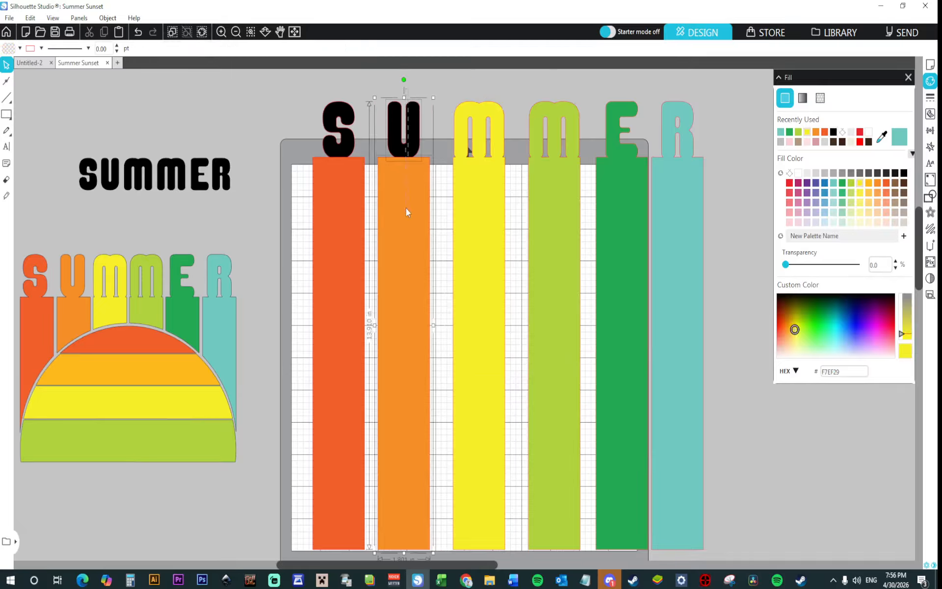
right_click(405, 208)
left_click(429, 385)
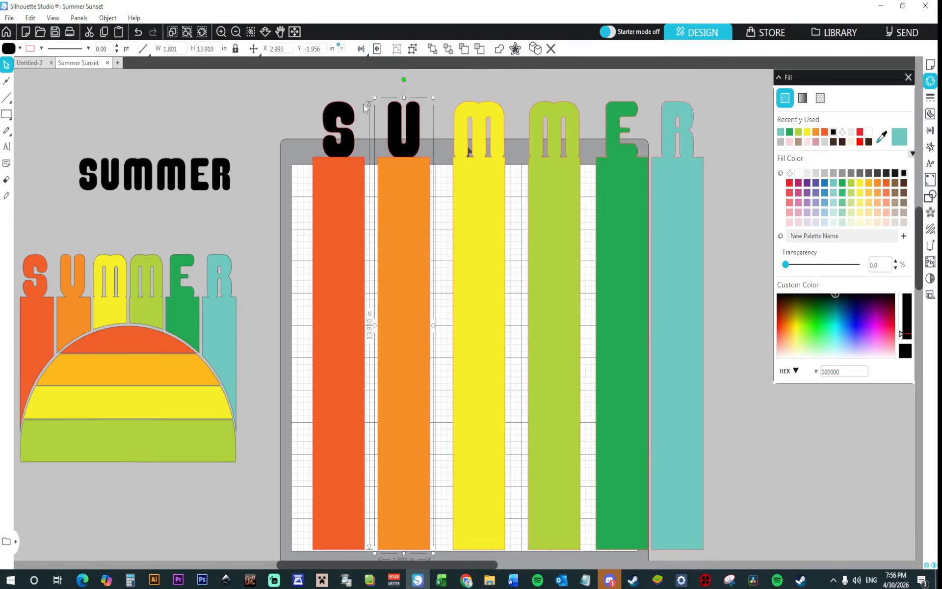
right_click(396, 139)
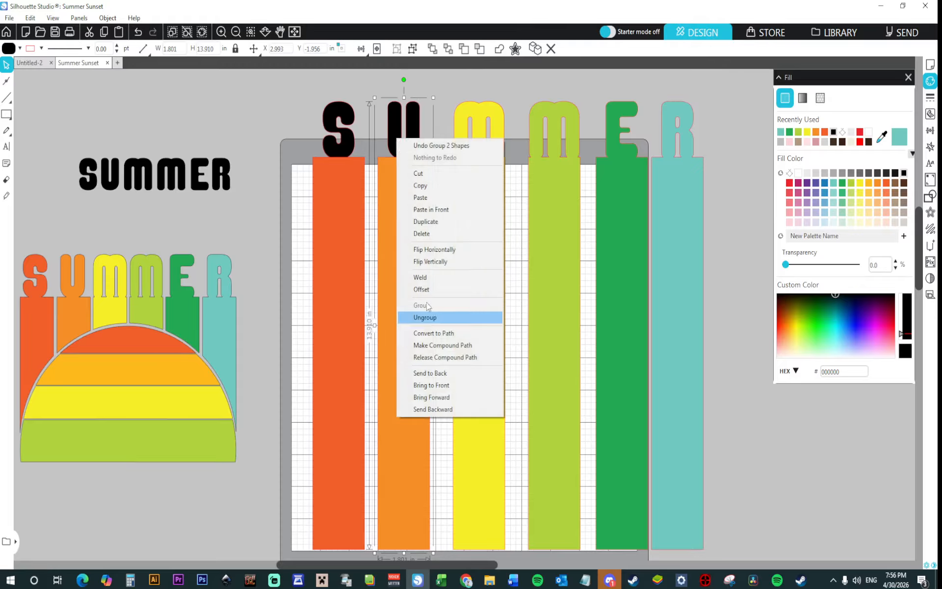
left_click(420, 277)
left_click_drag(320, 126, 326, 206)
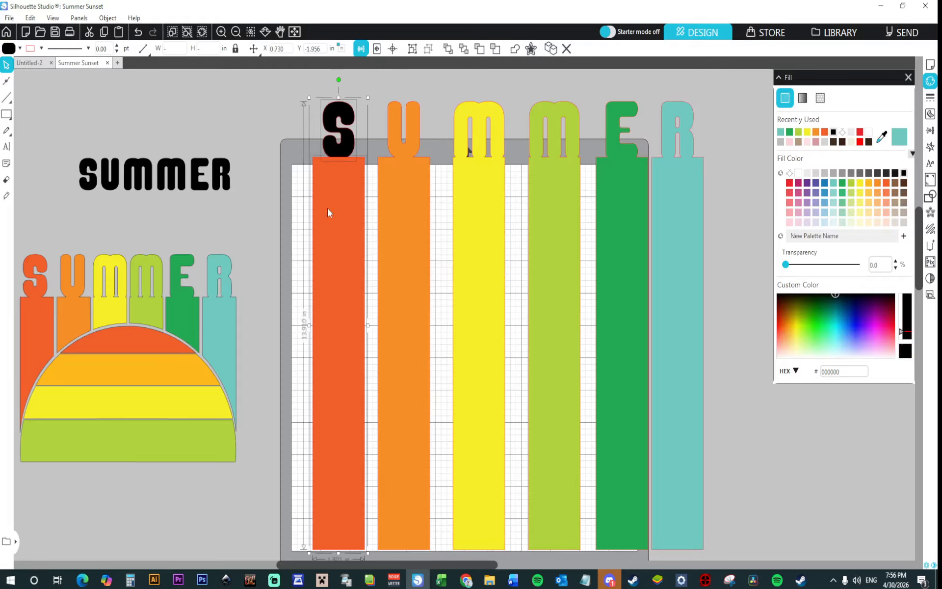
right_click(327, 206)
left_click(351, 360)
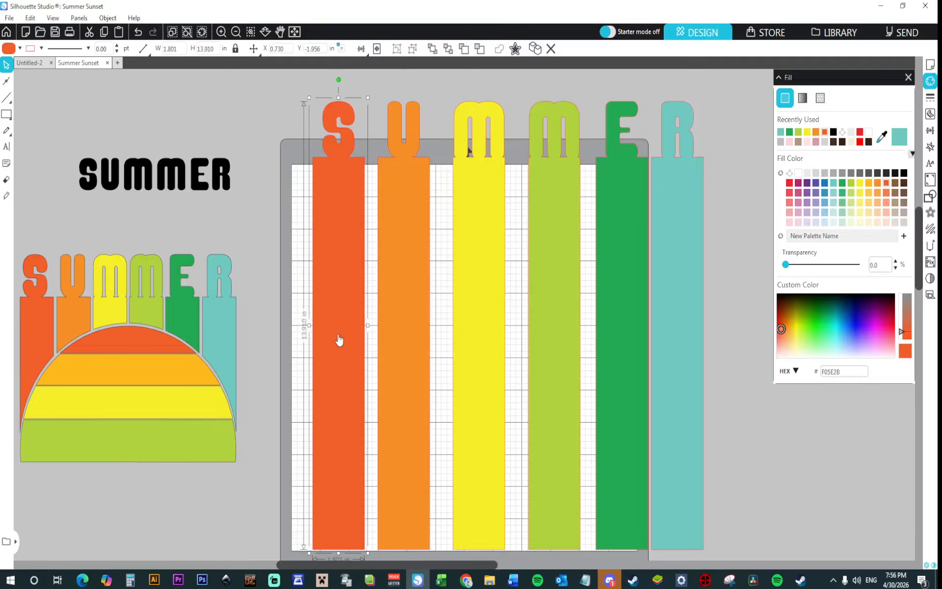
left_click(251, 211)
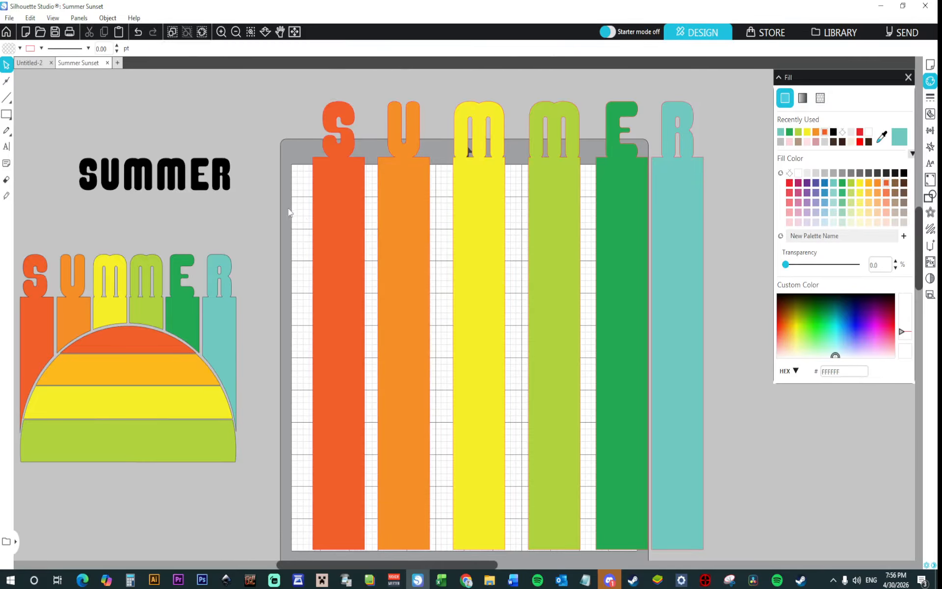
Shift the S bar slightly left, then scale all six letter bars down together to about 11.36 in tall to fit the page
left_click_drag(338, 231, 329, 230)
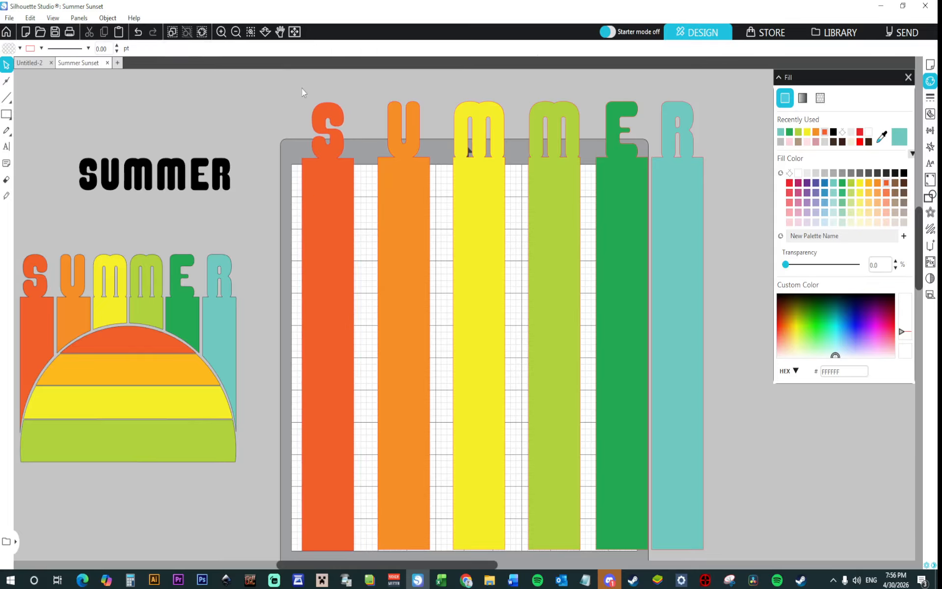
left_click_drag(302, 88, 711, 250)
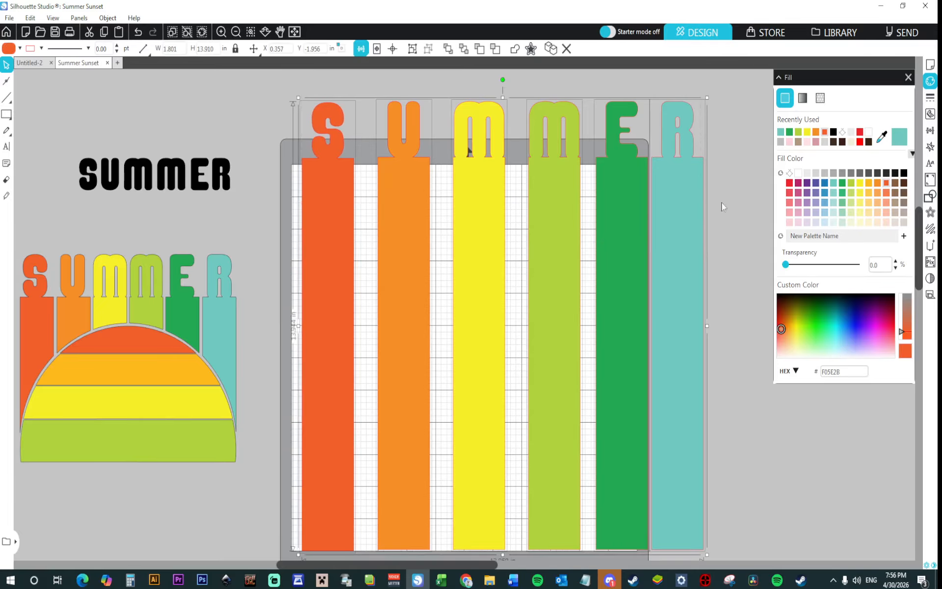
left_click_drag(708, 98, 652, 202)
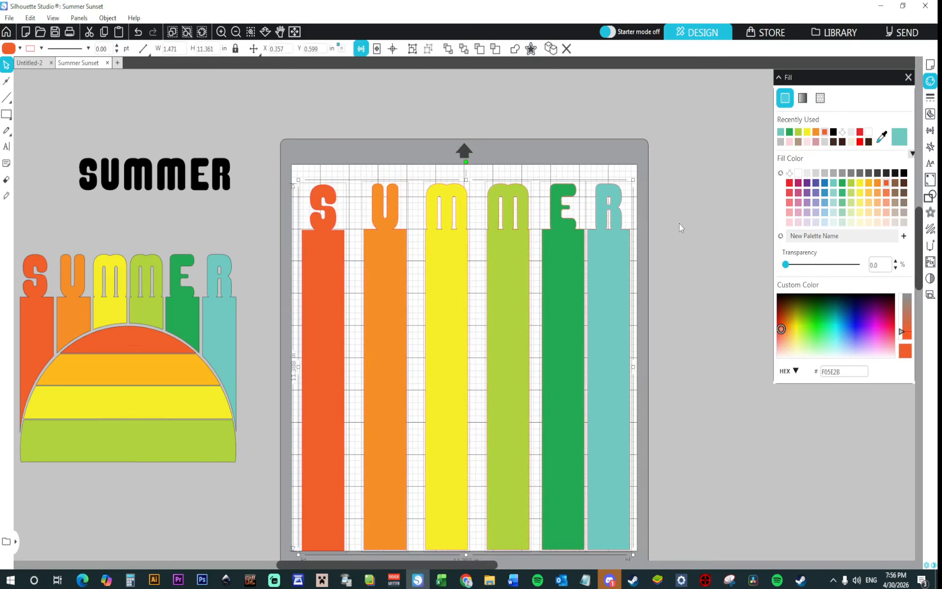
left_click(679, 223)
Nudge the orange U bar left until only a narrow gap separates it from the S bar
left_click(381, 304)
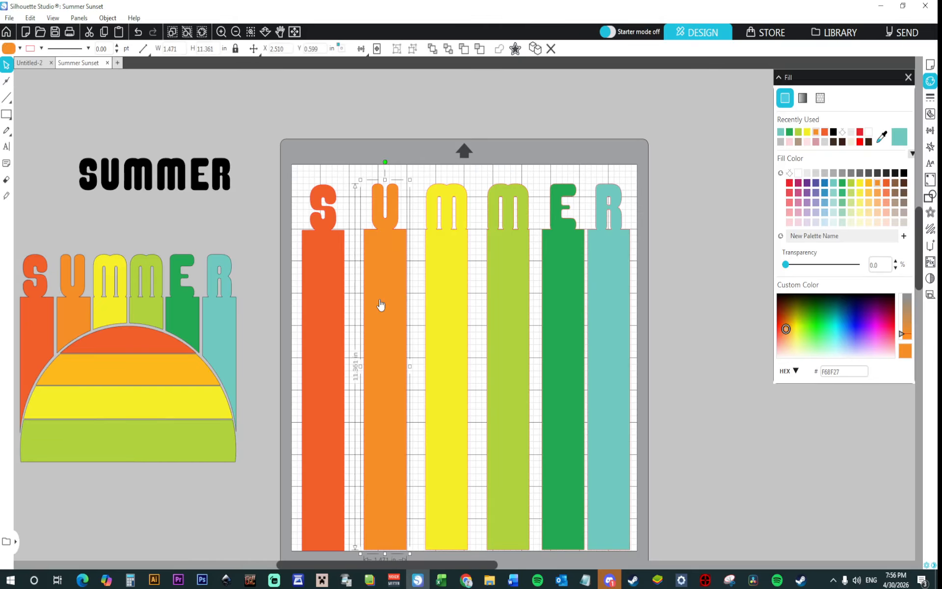
key("Left")
key("Left")
key("Left")
key("Left")
key("Left")
key("Left")
key("Left")
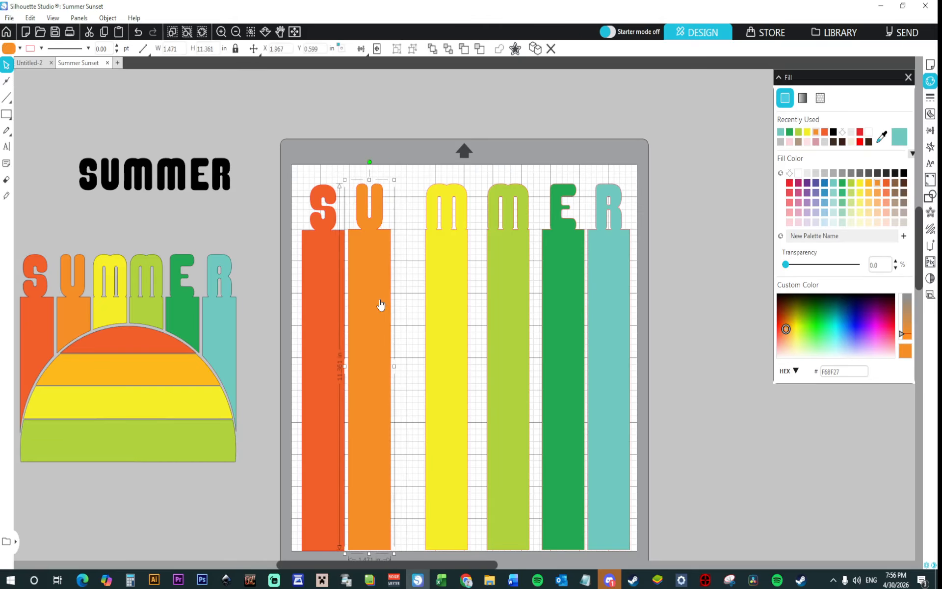
Nudge the yellow M bar left until it sits beside the U bar with the same narrow gap
left_click(429, 299)
key("Left")
key("Left")
key("Left")
key("Left")
key("Left")
key("Left")
key("Left")
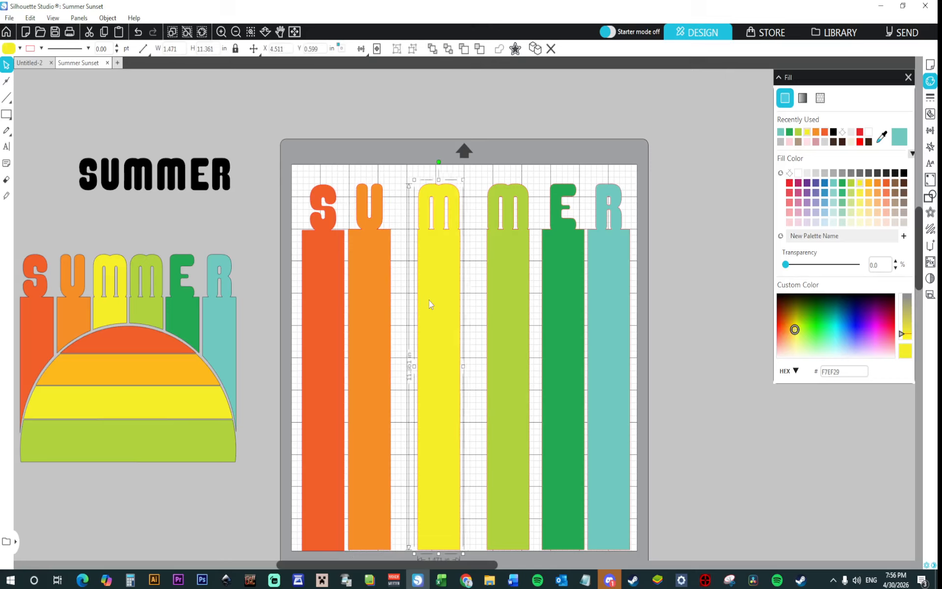
key("Left")
key("Left")
key("Left")
key("Left")
key("Left")
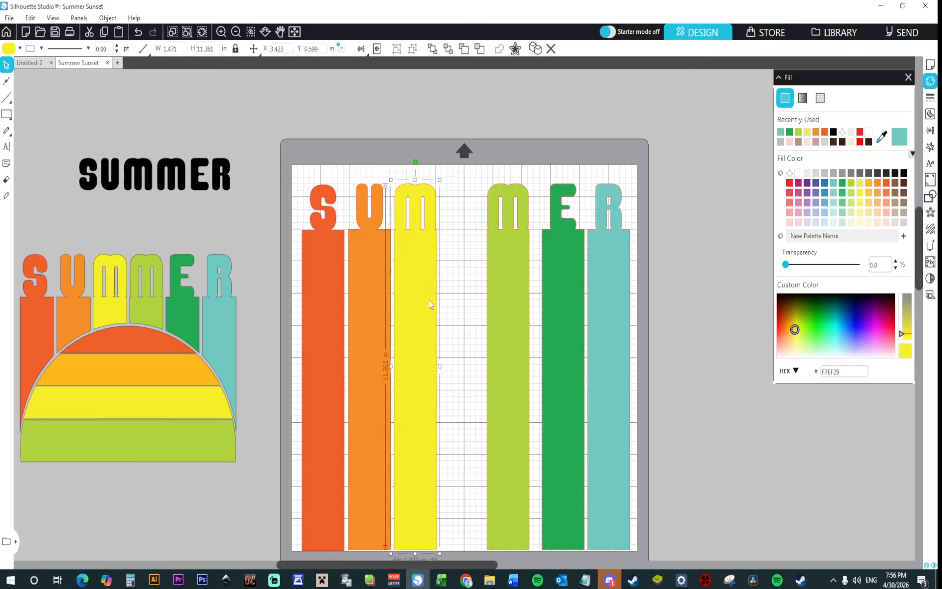
Nudge the lime M bar left until it sits a narrow gap away from the yellow M bar
left_click(512, 294)
key("Left")
key("Left")
key("Left")
key("Left")
key("Left")
key("Left")
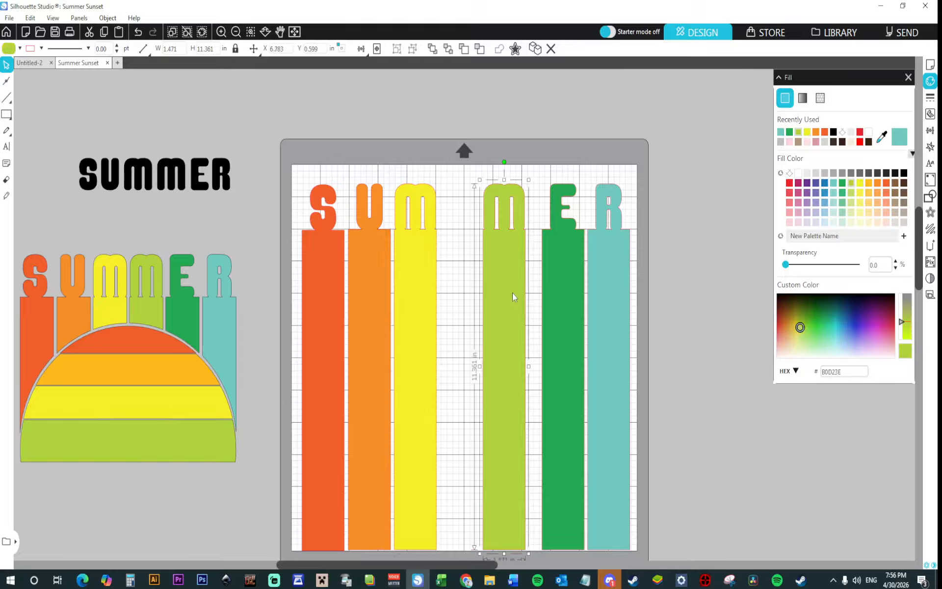
key("Left")
key("Left")
key("Left")
key("Left")
key("Left")
key("Left")
key("Left")
key("Left")
key("Left")
key("Left")
key("Left")
key("Left")
key("Left")
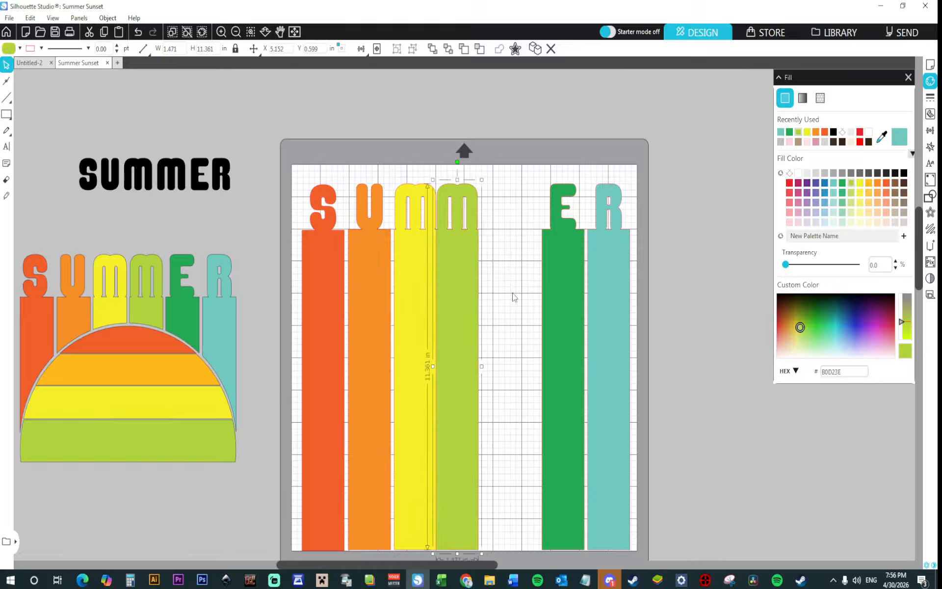
Nudge the dark green E bar left until it sits a narrow gap away from the lime M bar
left_click(553, 282)
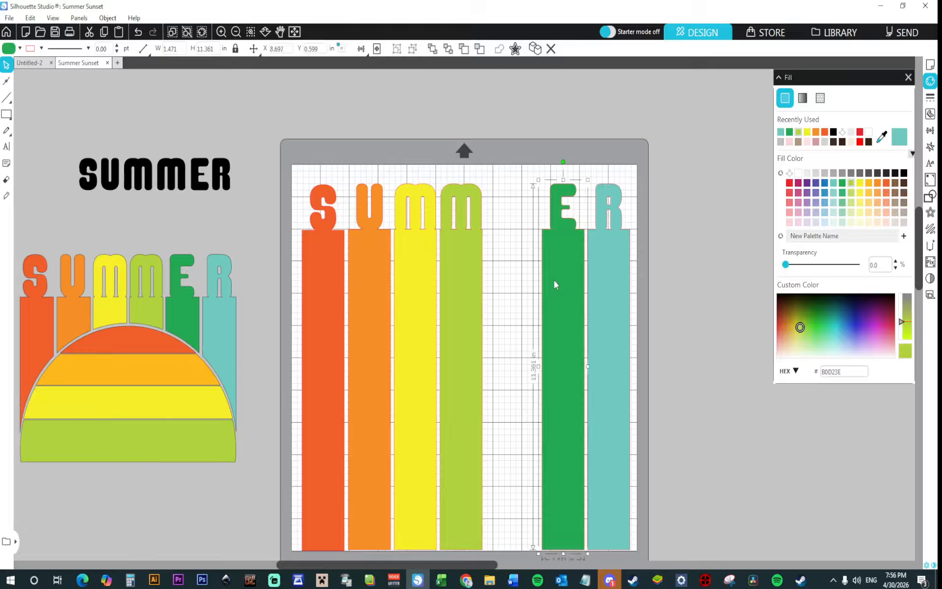
key("Left")
key("Left")
key("Left")
key("Left")
key("Left")
key("Left")
key("Left")
key("Left")
key("Left")
key("Left")
key("Left")
key("Left")
key("Left")
key("Left")
key("Left")
key("Left")
key("Left")
key("Left")
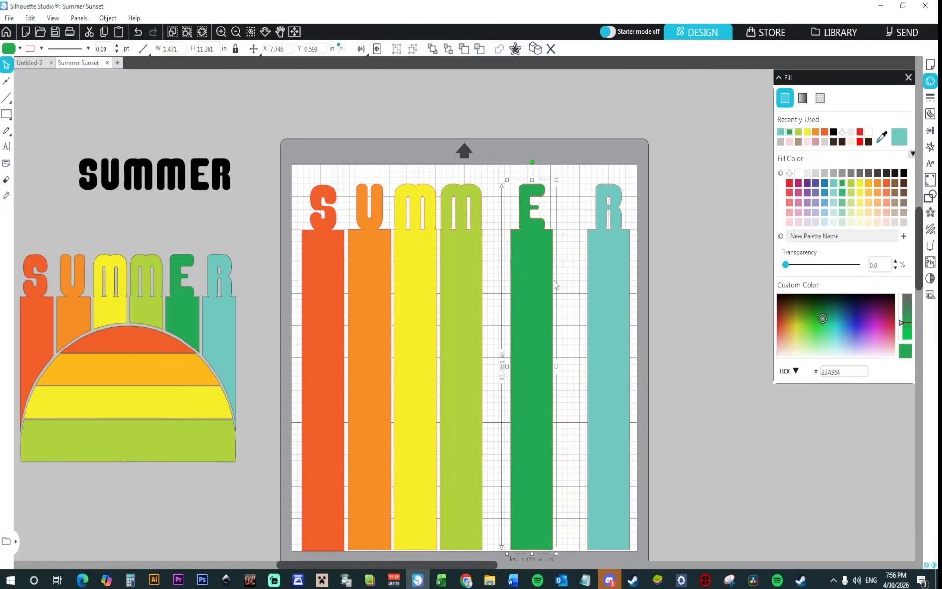
key("Left")
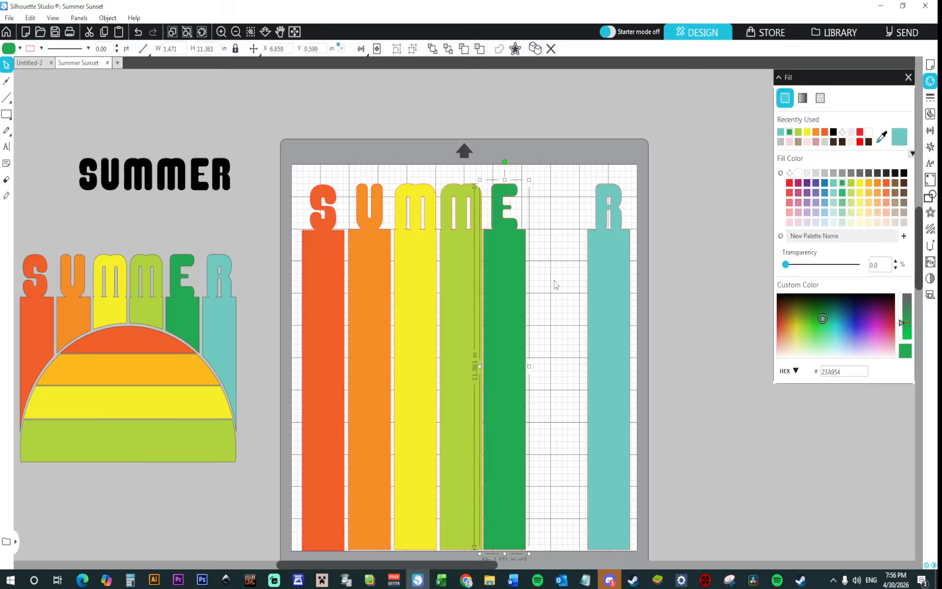
key("Left")
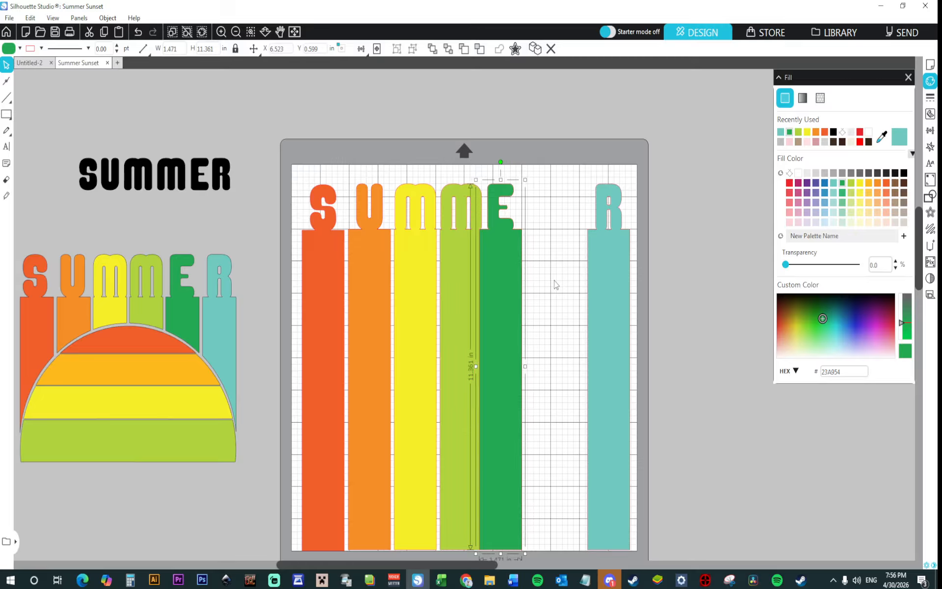
key("Right")
key("Right")
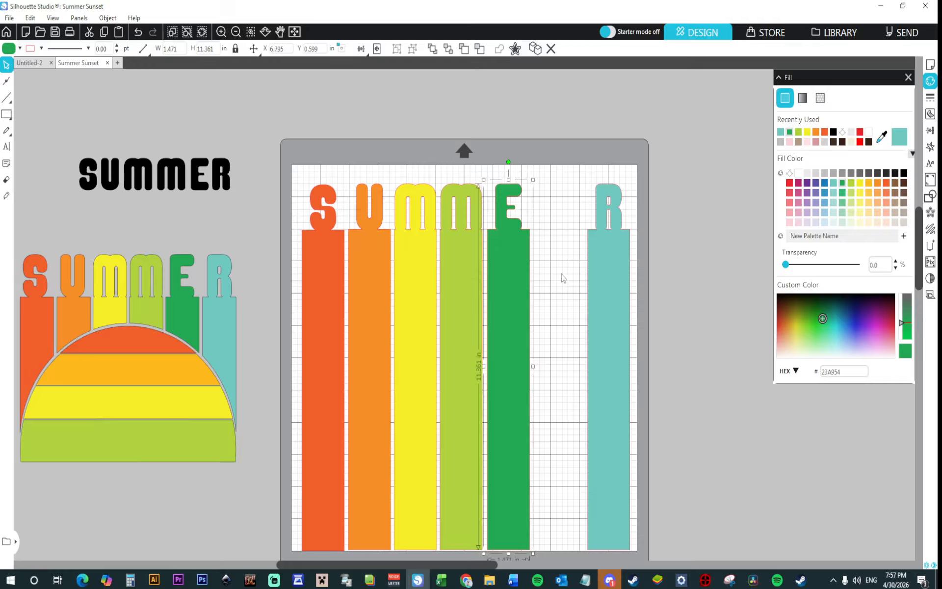
Nudge the teal R bar left until it sits a narrow gap away from the E bar
left_click(593, 278)
key("Left")
key("Left")
key("Left")
key("Left")
key("Left")
key("Left")
key("Left")
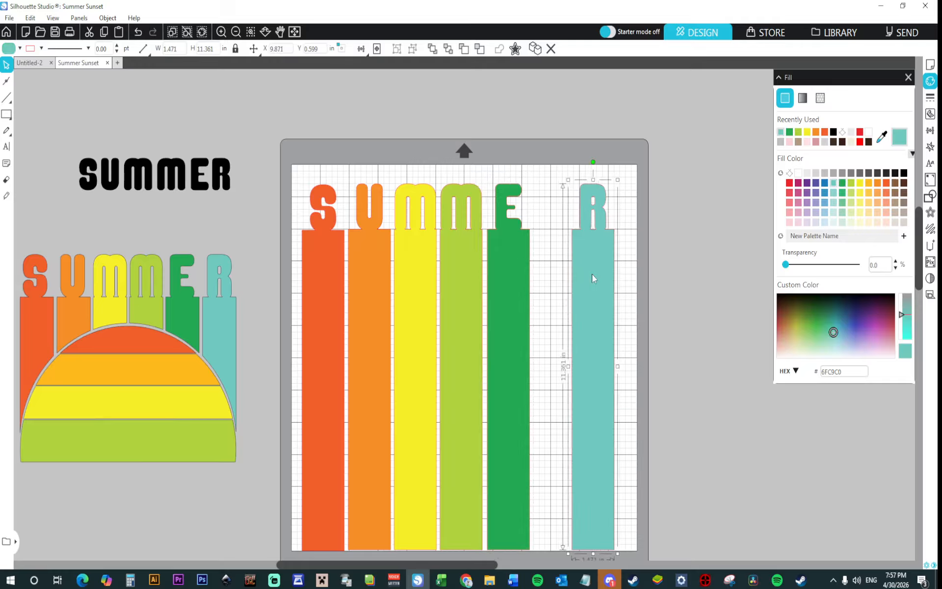
key("Left")
key("Left")
key("Left")
key("Left")
key("Left")
key("Left")
key("Left")
key("Left")
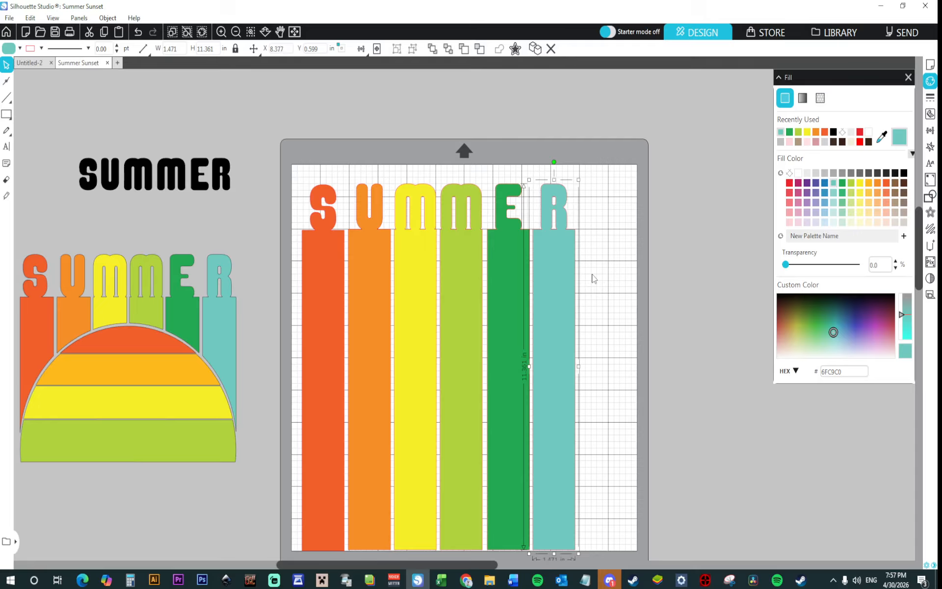
key("Right")
Slice straight across all six bars about 8 in down the page with the Knife and delete the lower pieces
left_click(7, 196)
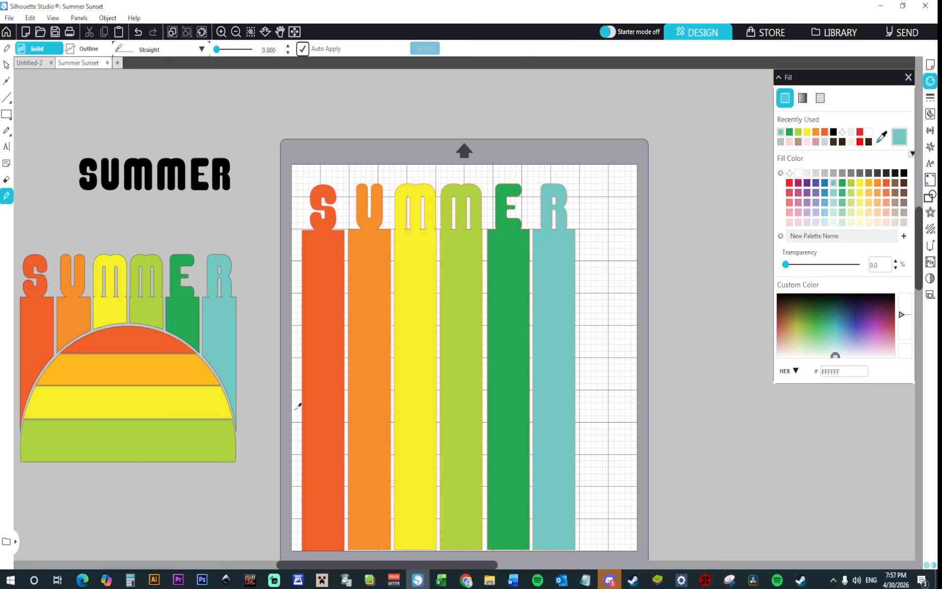
left_click_drag(298, 419, 618, 421)
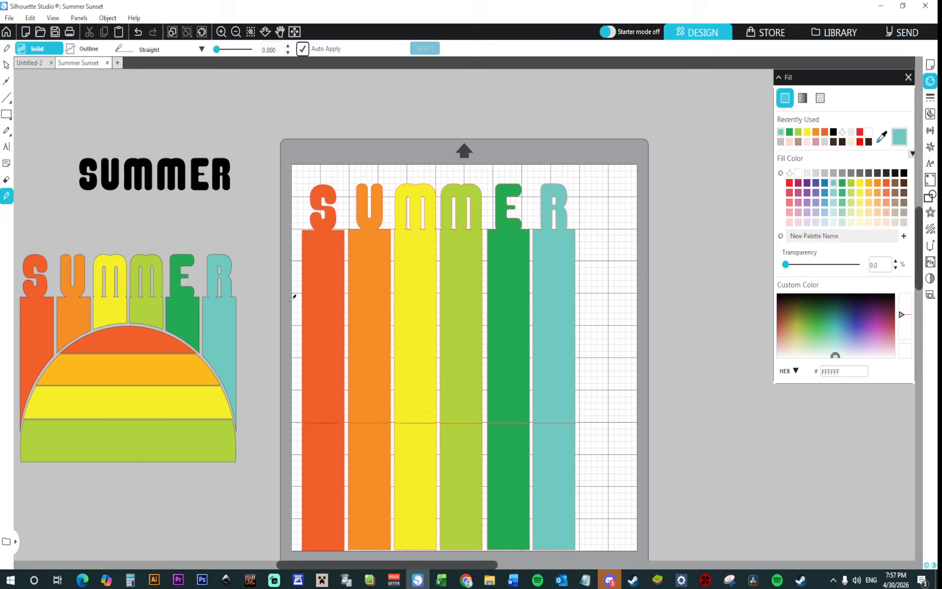
left_click(7, 65)
left_click_drag(633, 476, 304, 532)
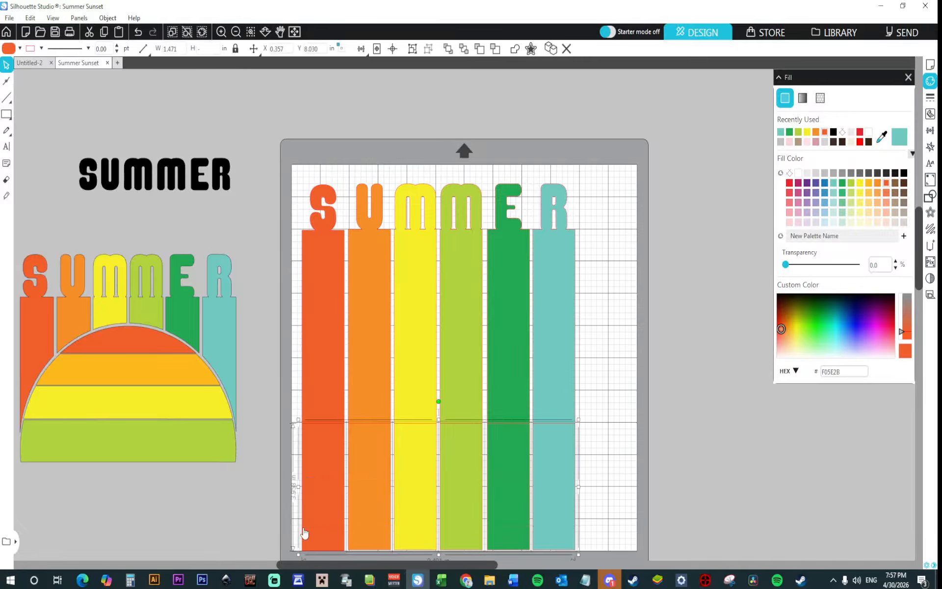
key("Delete")
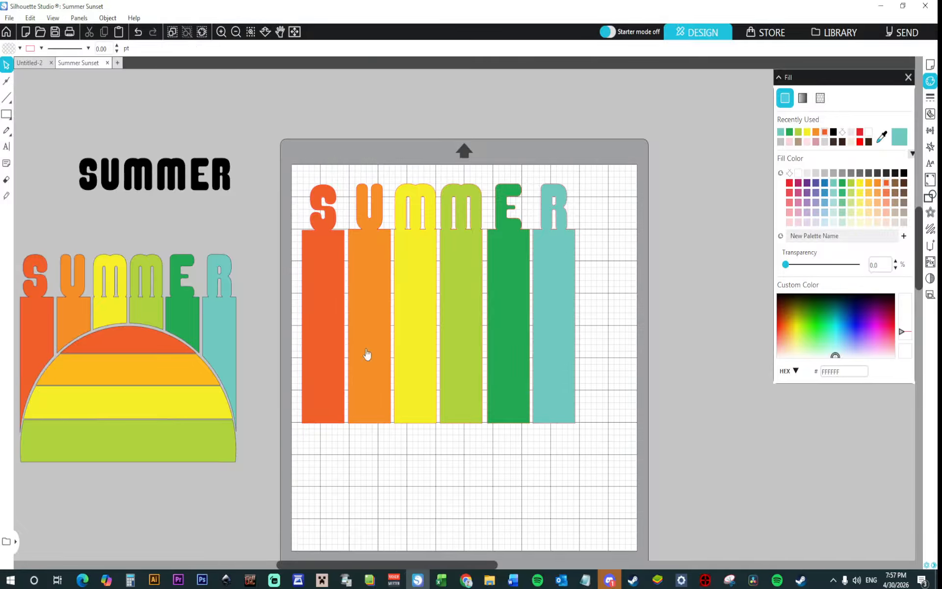
Scale the six shortened letter bars up together to about 11.58 in wide and move them down to the page's lower edge
left_click_drag(301, 190, 619, 514)
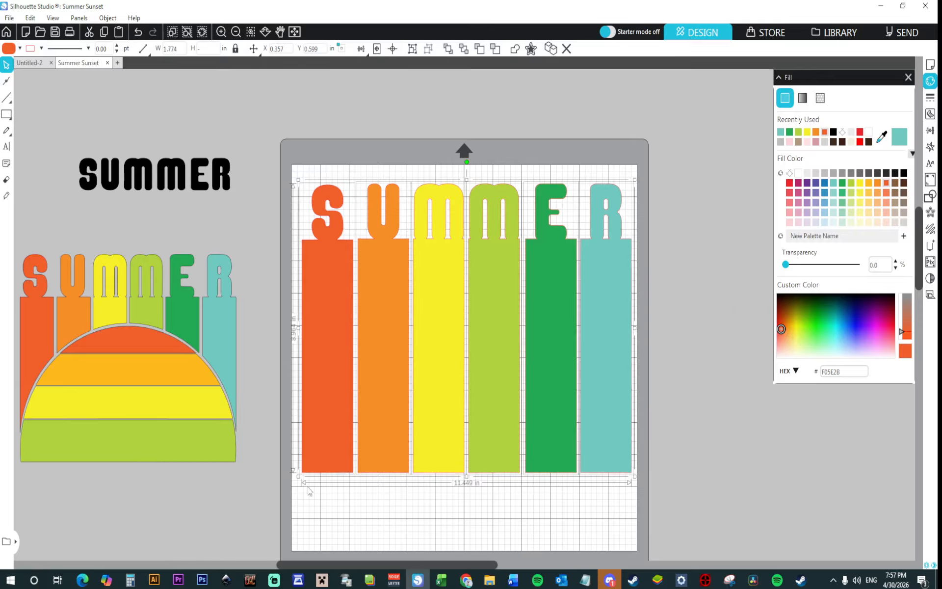
left_click_drag(298, 476, 298, 484)
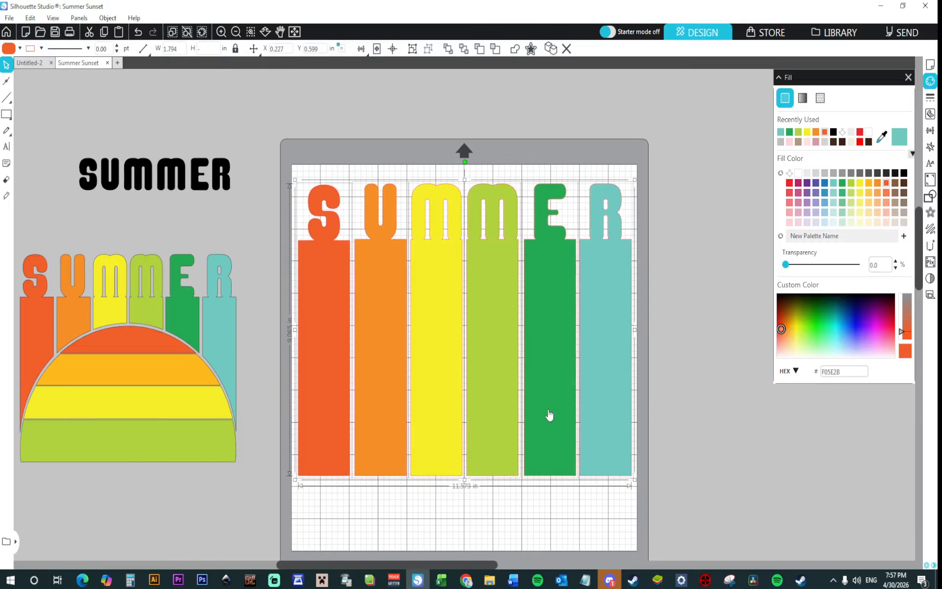
left_click_drag(545, 406, 544, 472)
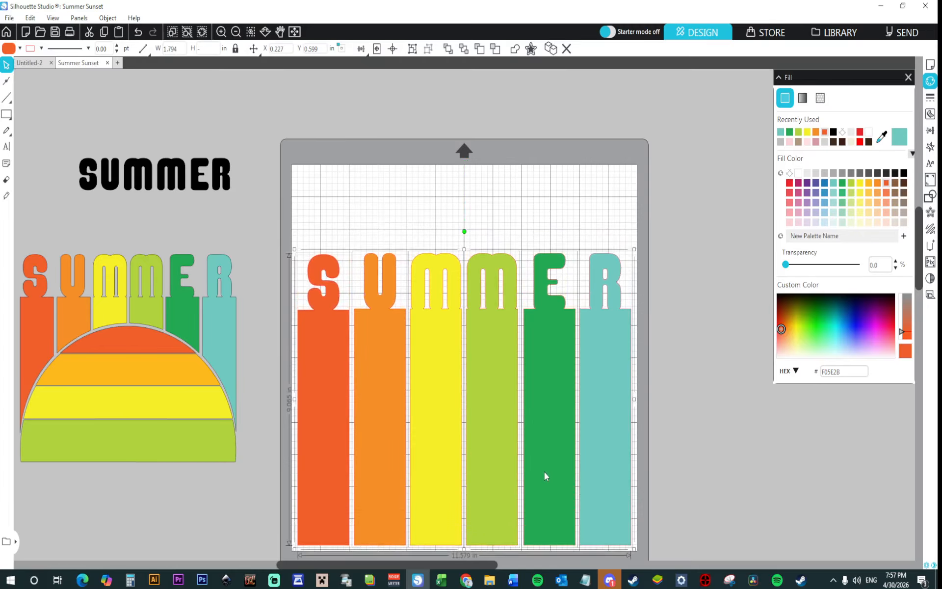
left_click(724, 434)
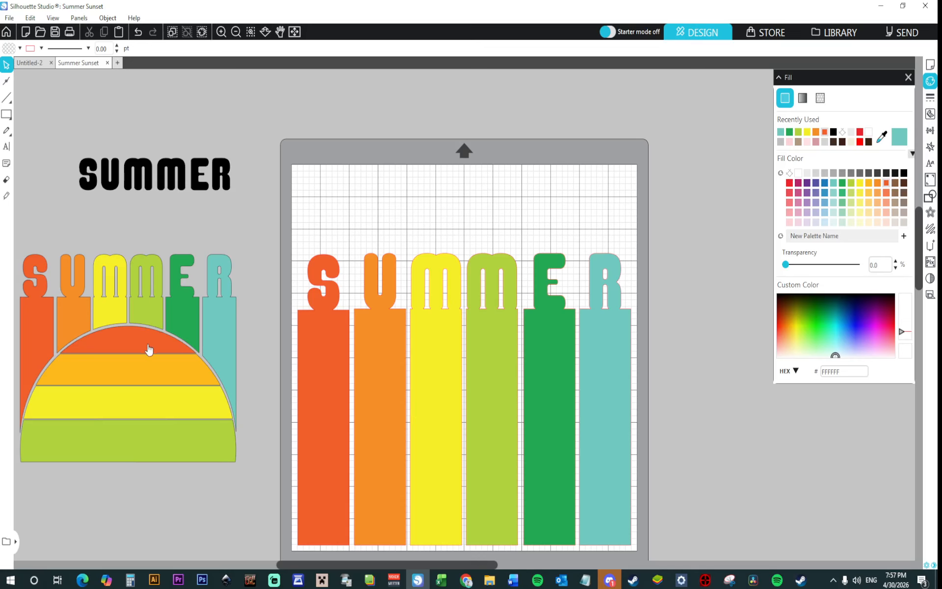
left_click(175, 409)
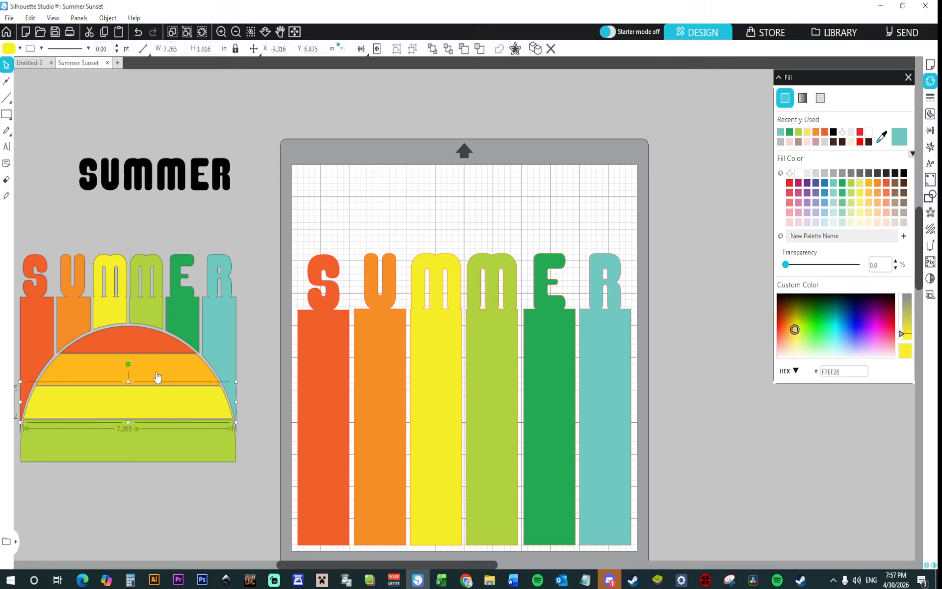
left_click(149, 358)
left_click(149, 439)
Draw a circle about 13.81 in across and move it over the lower part of the bars, with its top just below the letters
left_click(7, 115)
left_click(51, 114)
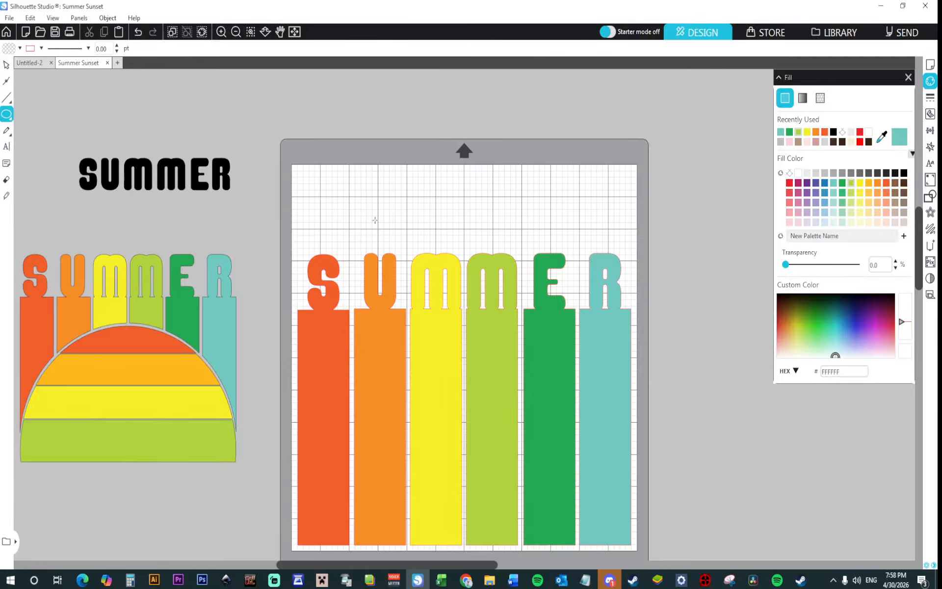
mouse_move(305, 212)
left_mouse_down()
mouse_move(457, 464)
mouse_move(545, 554)
mouse_move(567, 549)
mouse_move(540, 495)
mouse_move(556, 500)
left_mouse_up()
scroll(556, 500, "up", 2)
left_click(6, 65)
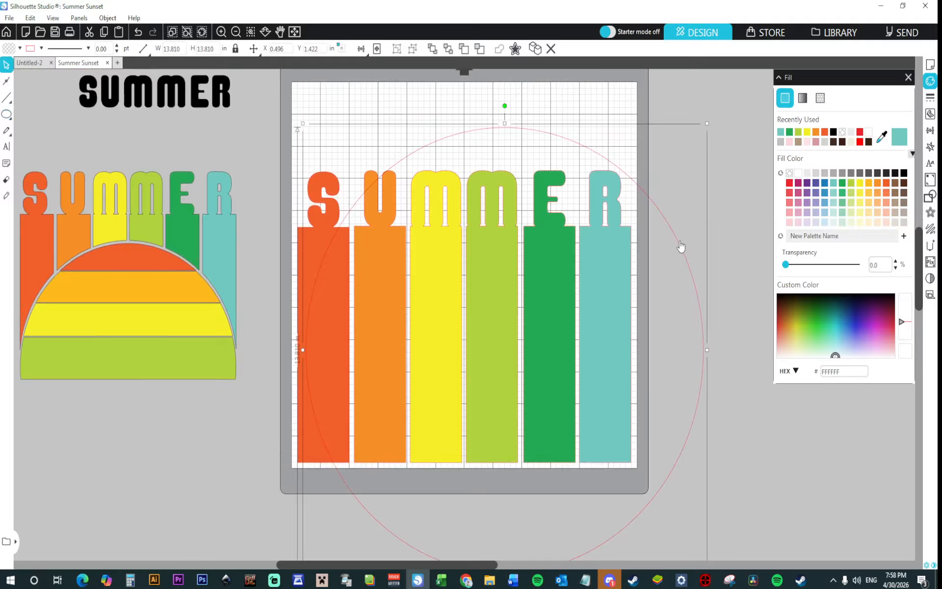
left_click_drag(681, 243, 651, 353)
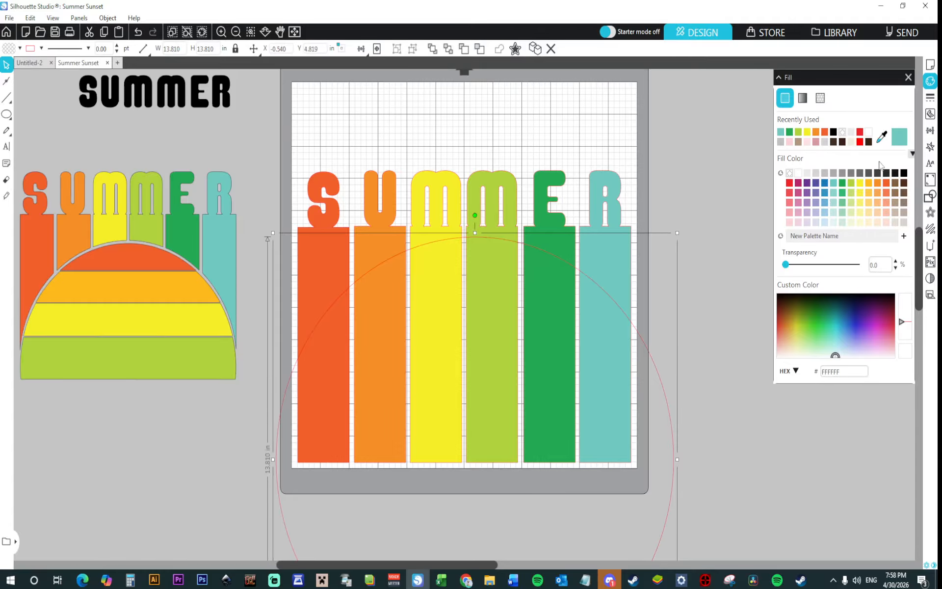
Fill the large circle with teal 6FC9C0
left_click(900, 137)
scroll(732, 305, "down", 1)
scroll(732, 305, "down", 2)
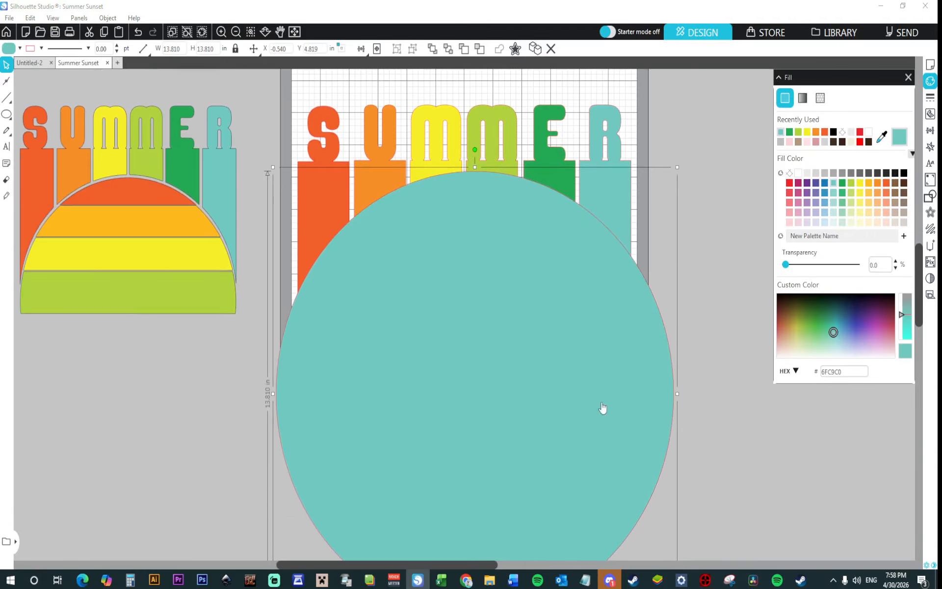
Scale the teal circle down to about 11.77 in across so it spans the full width of the six letter bars
scroll(319, 534, "down", 4)
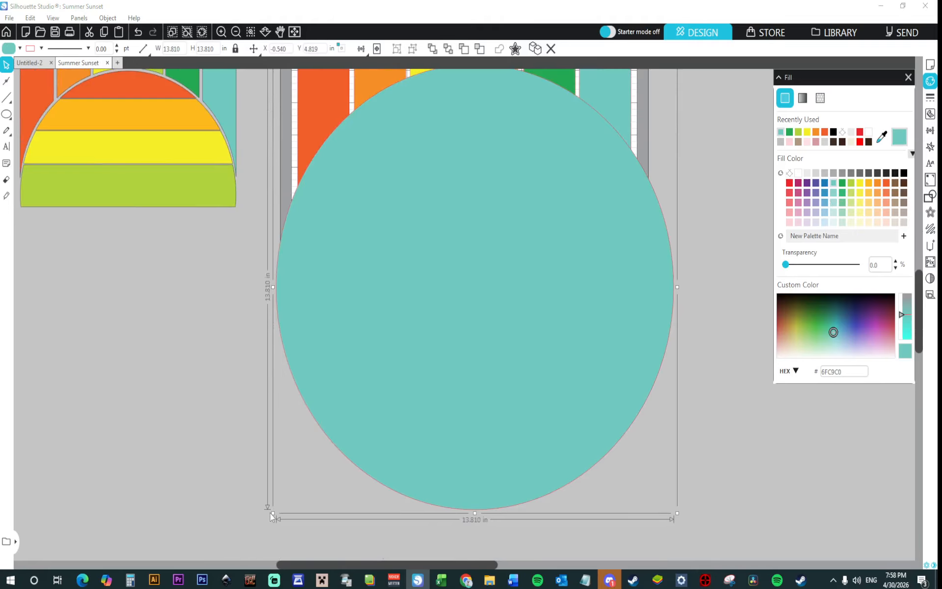
left_click_drag(270, 513, 281, 479)
scroll(210, 433, "up", 3)
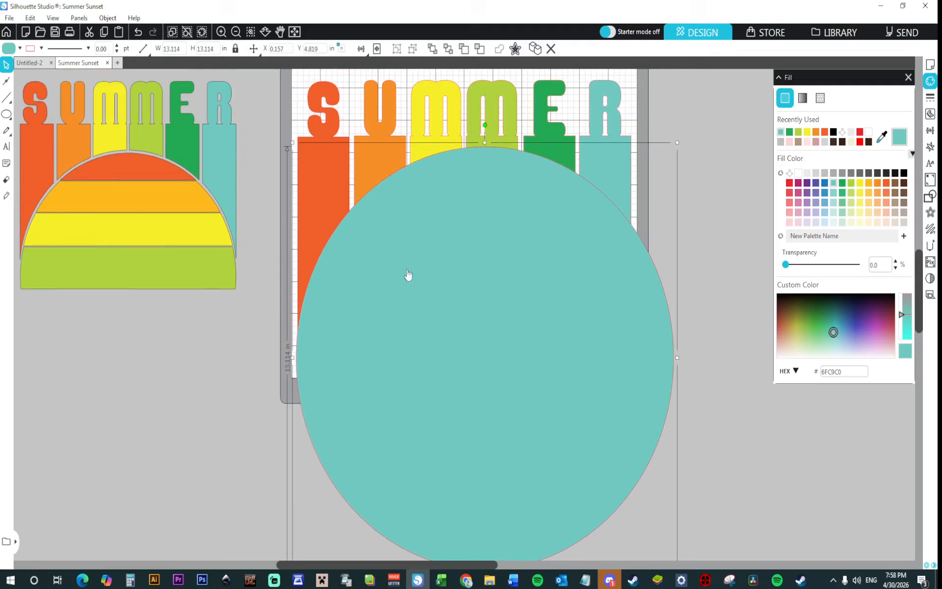
scroll(690, 432, "down", 2)
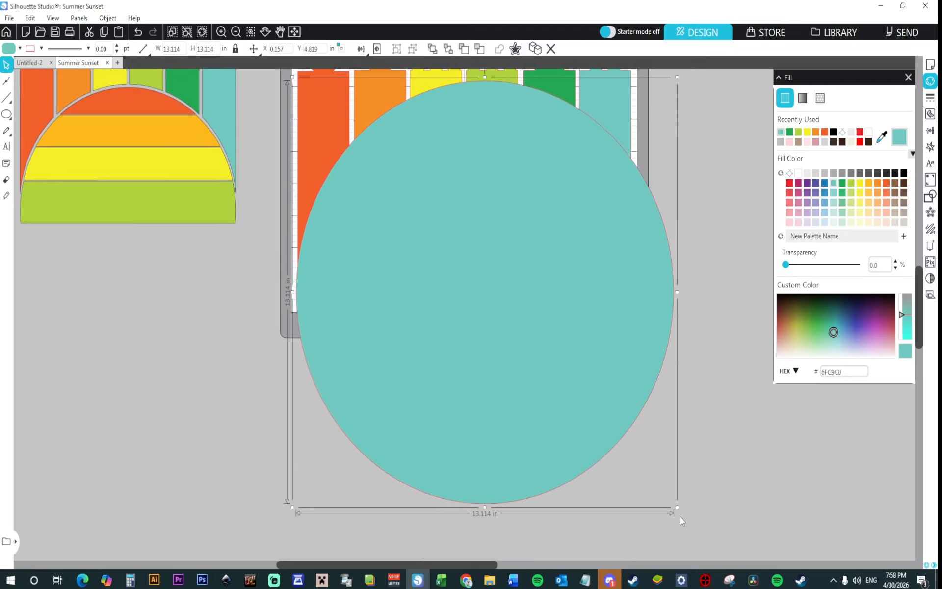
left_click_drag(677, 507, 619, 473)
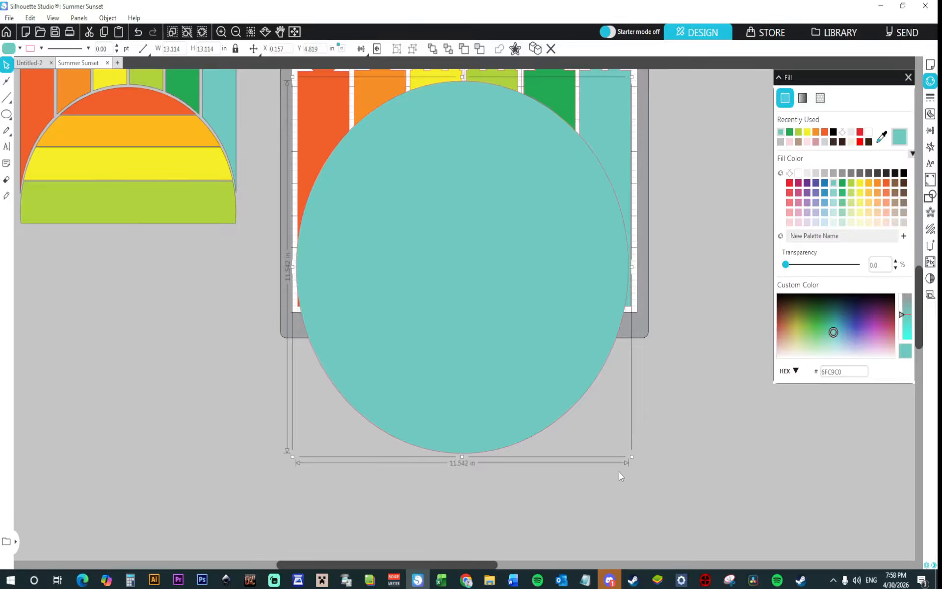
left_click(632, 309)
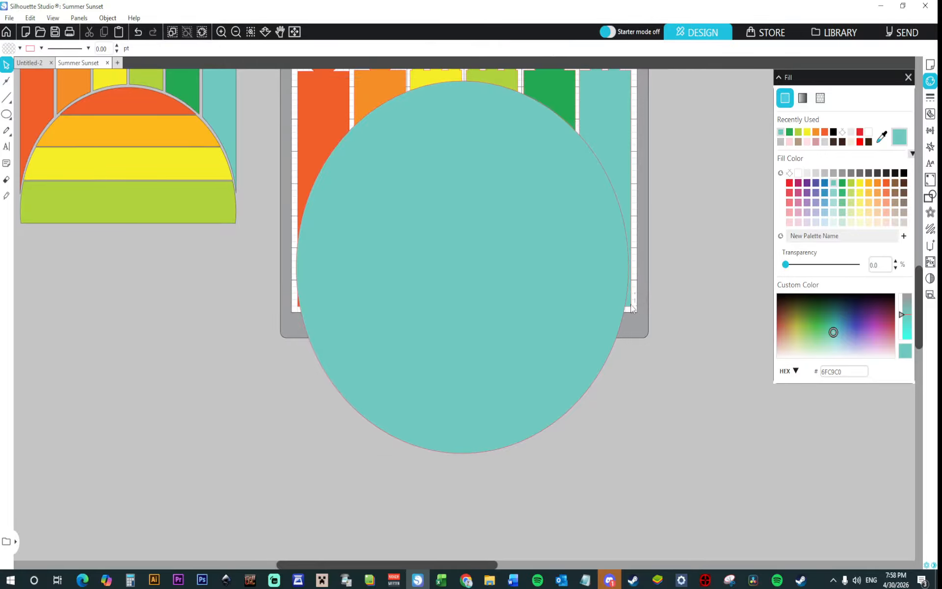
left_click(630, 304)
left_click(658, 372)
left_click(555, 331)
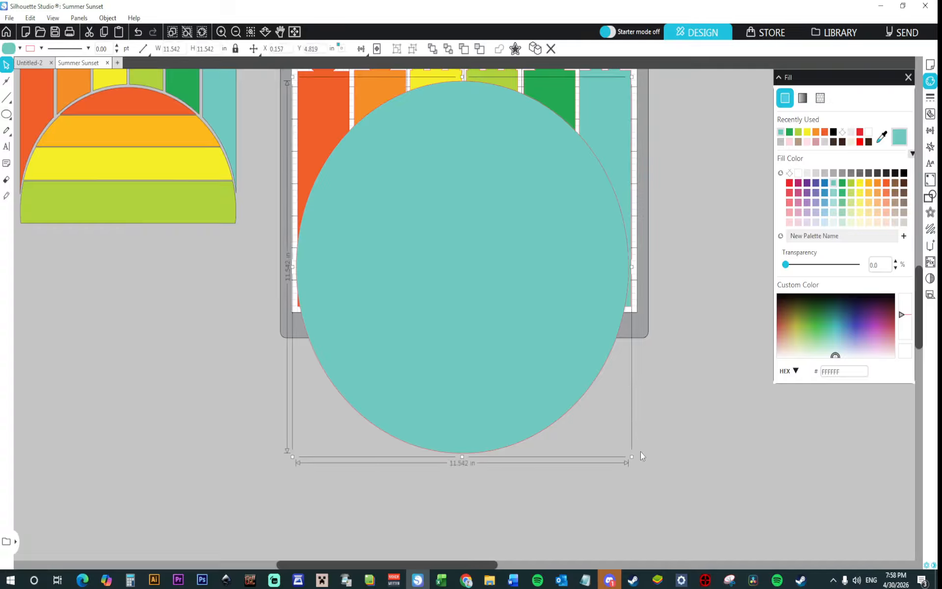
left_click_drag(631, 457, 635, 469)
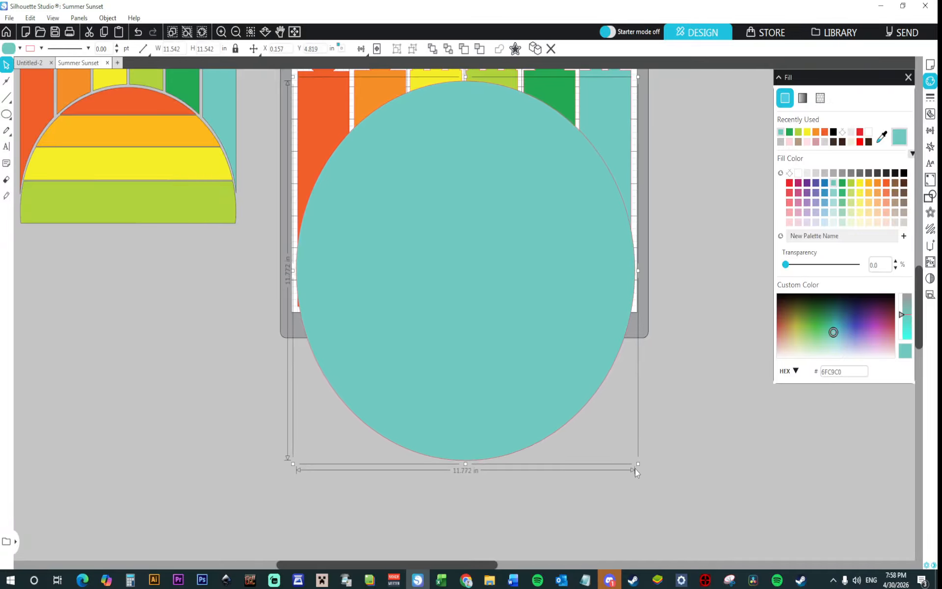
left_click(746, 442)
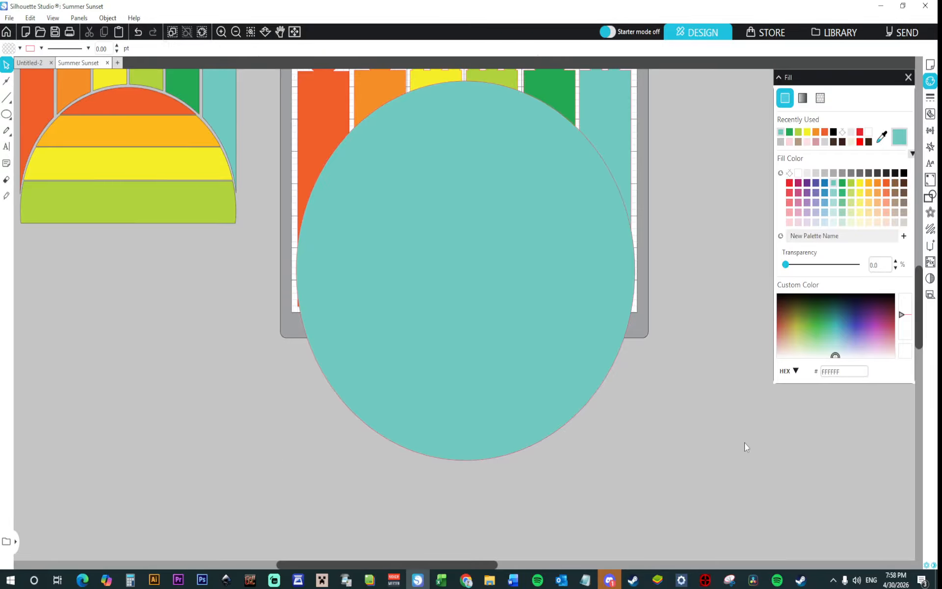
Nudge the teal circle straight down to a Y position of about 5.55 in, revealing more of the letter bars
scroll(731, 437, "up", 3)
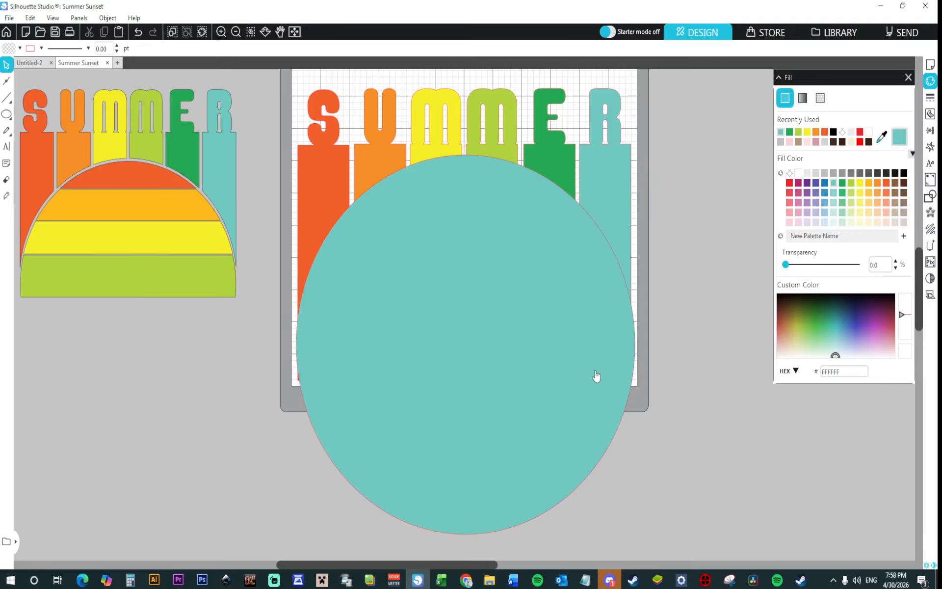
left_click(583, 370)
key("Down")
key("Down")
key("Down")
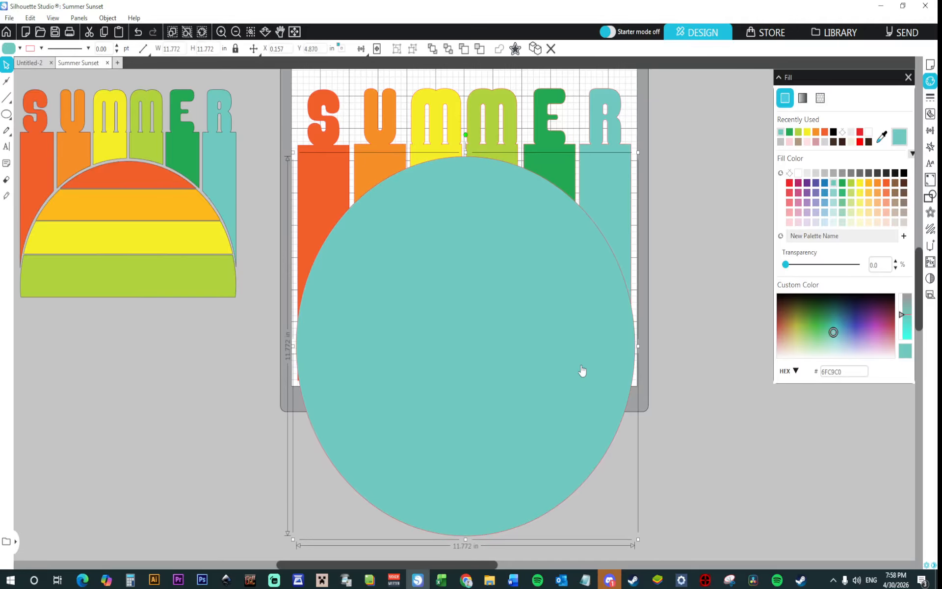
key("Down")
key("Down")
key("Down")
key("Down")
key("Down")
key("Down")
key("Down")
key("Down")
key("Down")
key("Down")
key("Down")
key("Down")
key("Down")
key("Down")
key("Down")
key("Down")
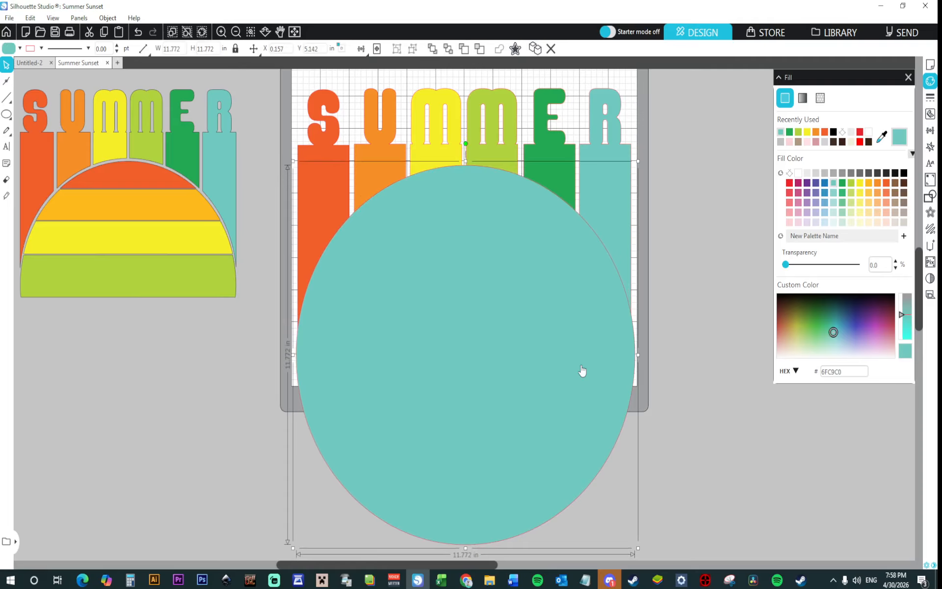
key("Down")
key("Down")
key("Down")
key("Down")
key("Down")
key("Down")
key("Down")
key("Down")
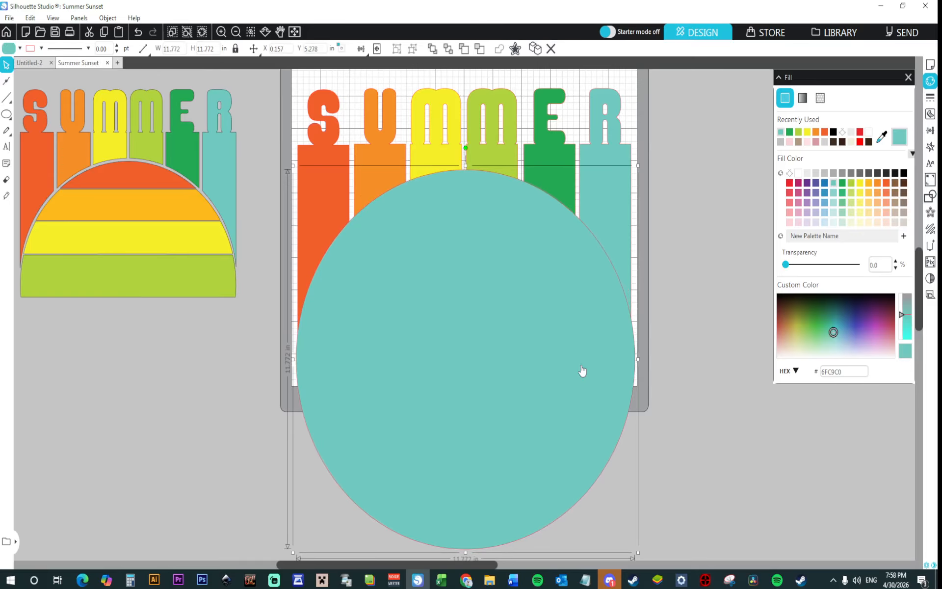
key("Down")
key("Down")
key("Down")
key("Down")
key("Down")
key("Down")
key("Down")
key("Down")
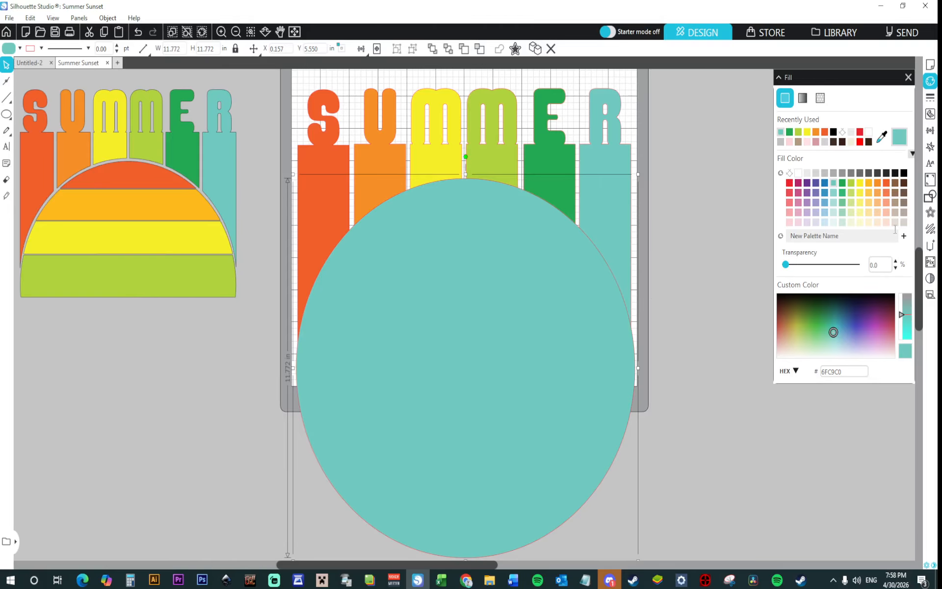
Add an outer offset around the teal circle, about 12.18 in wide overall, and fill it with white
left_click(932, 214)
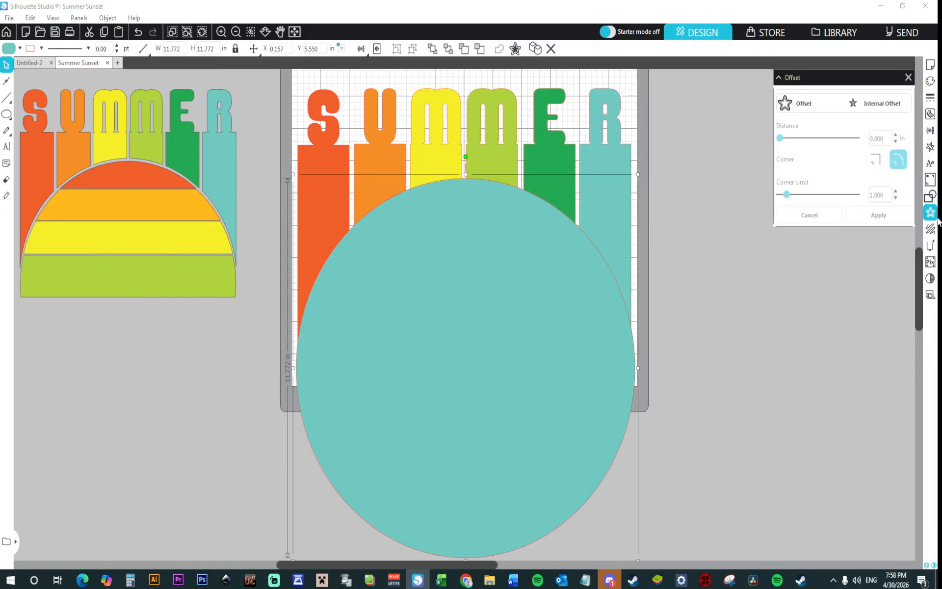
left_click(812, 102)
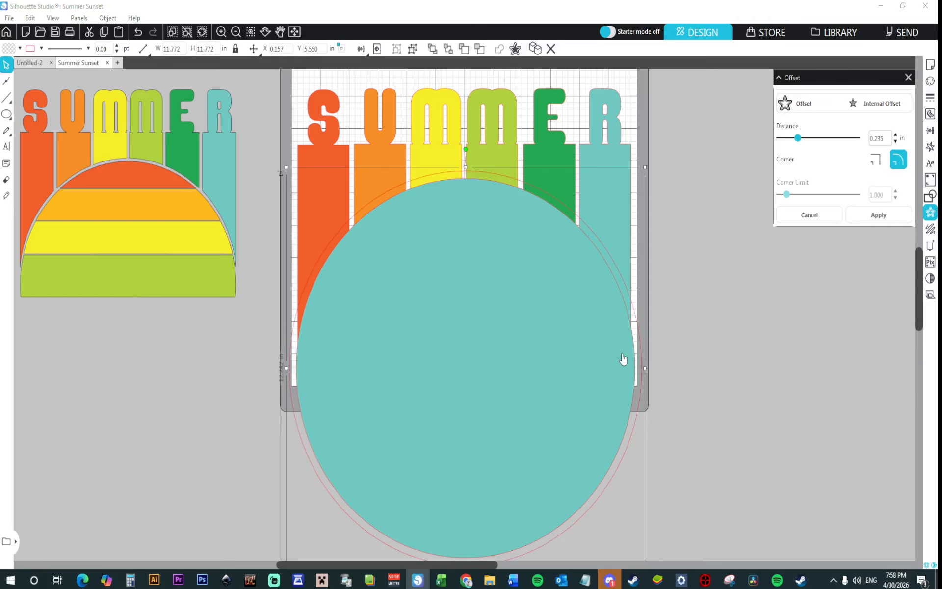
left_click(895, 142)
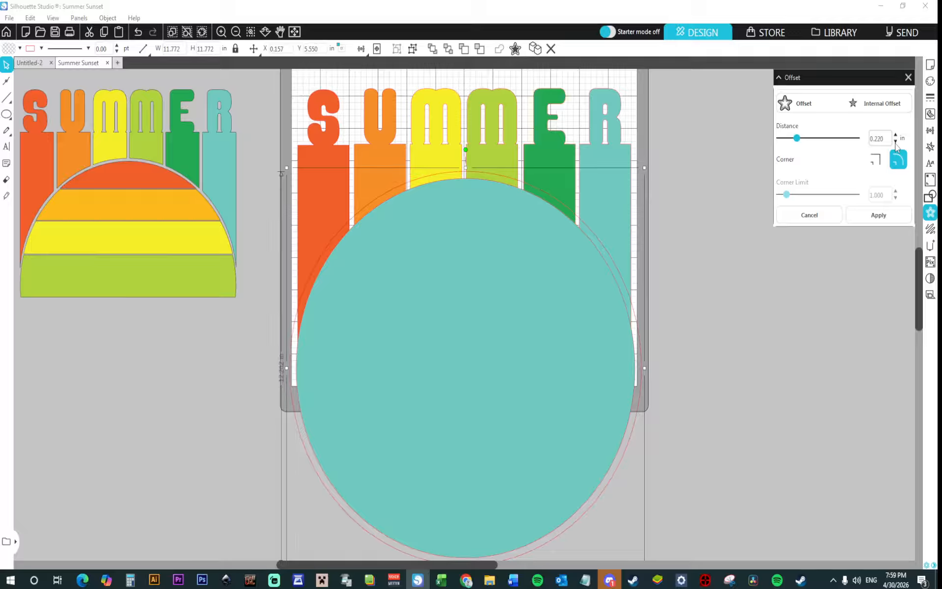
left_click(930, 81)
left_click(799, 173)
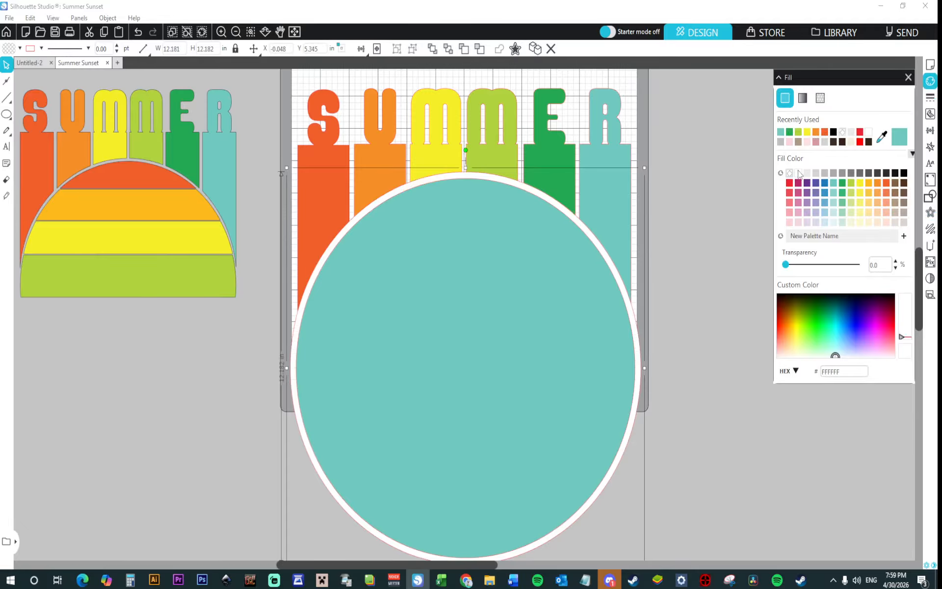
left_click(686, 402)
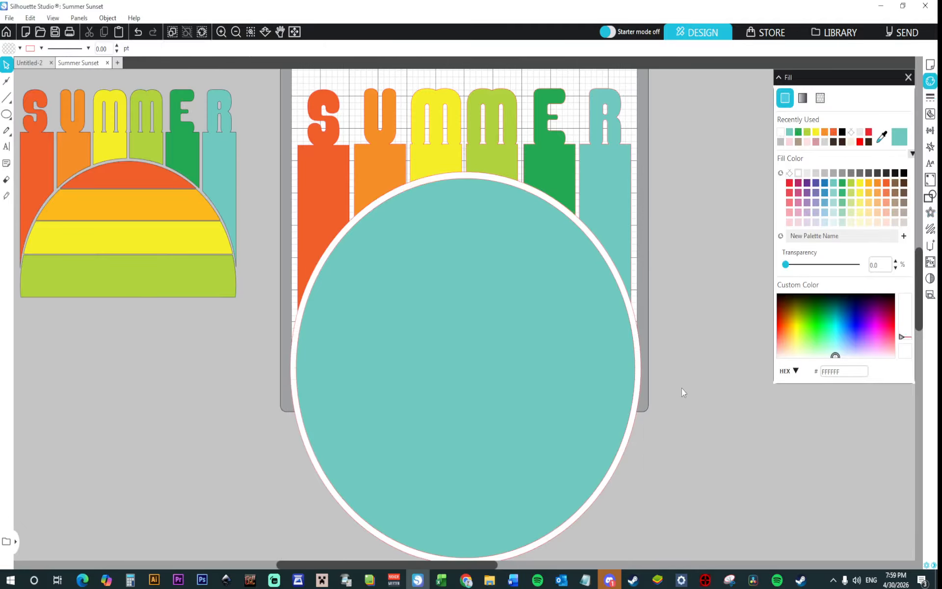
Cut the white offset circle out of all six letter bars with Subtract All and delete the leftover white circle
left_click(585, 229)
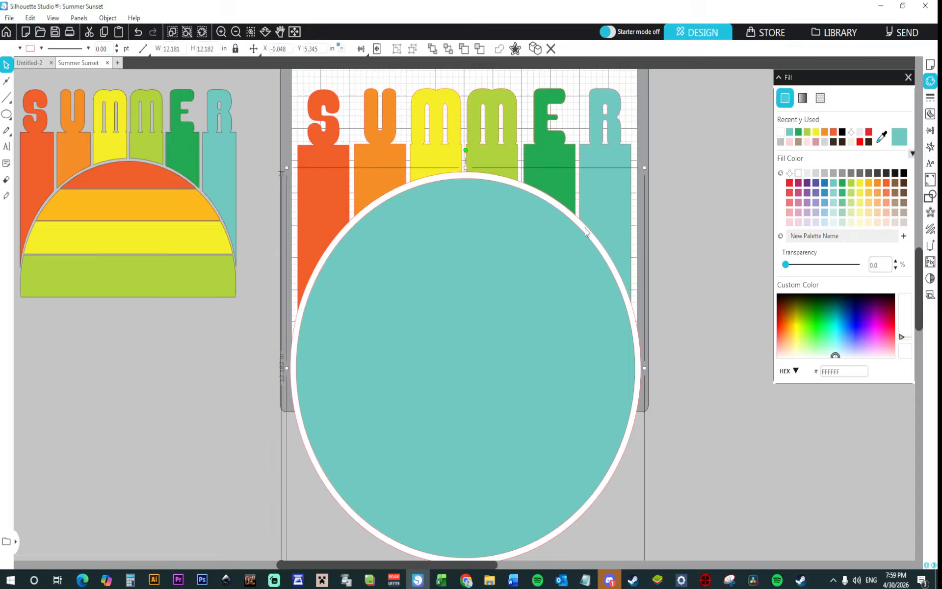
left_click(599, 200, "shift")
left_click(562, 164, "shift")
left_click(498, 146, "shift")
left_click(442, 150, "shift")
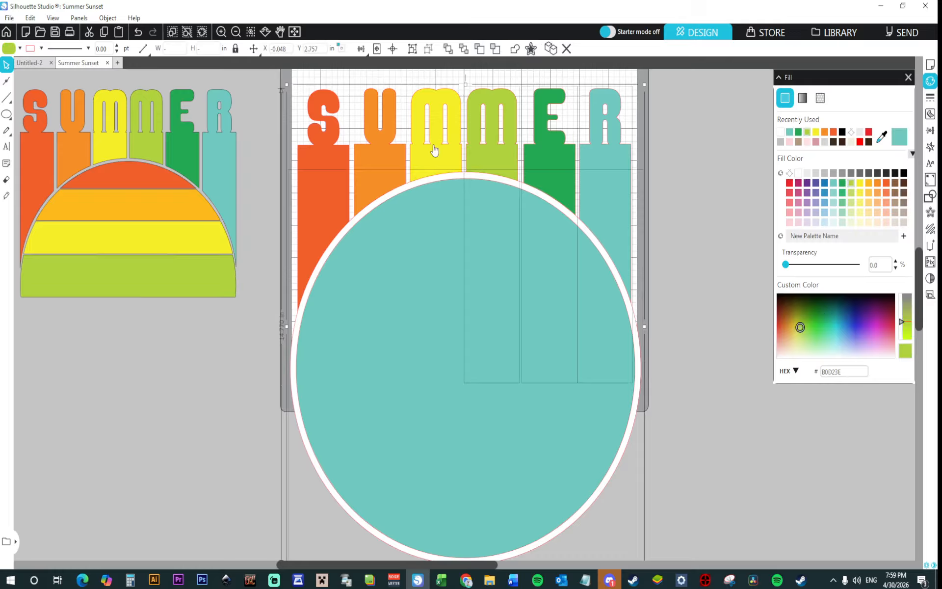
left_click(389, 155, "shift")
left_click(322, 158, "shift")
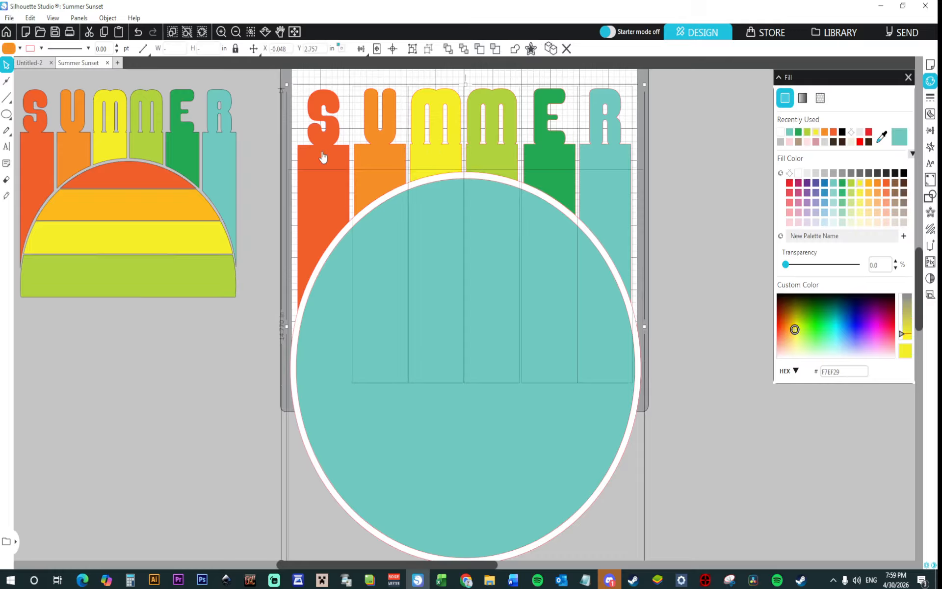
left_click(931, 197)
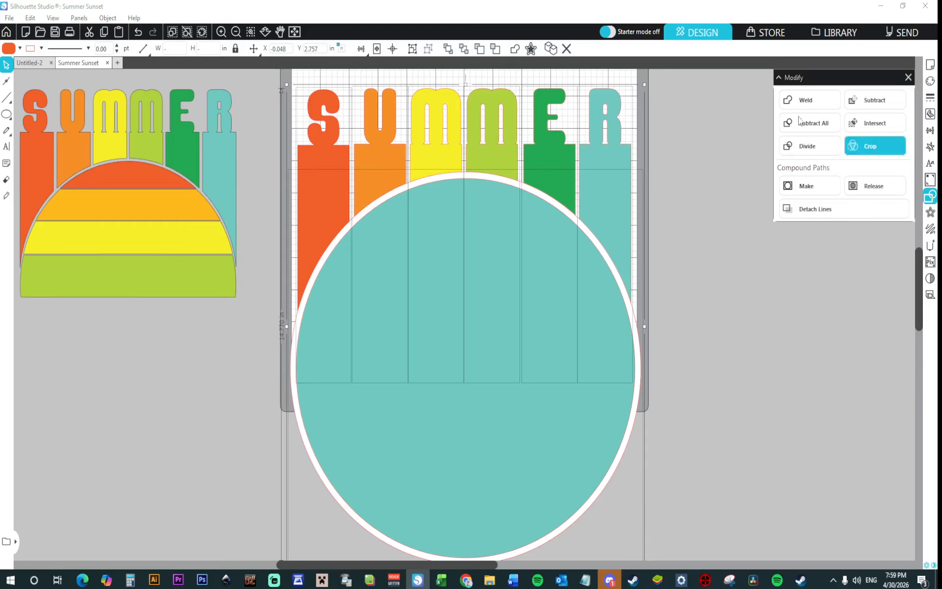
left_click(793, 122)
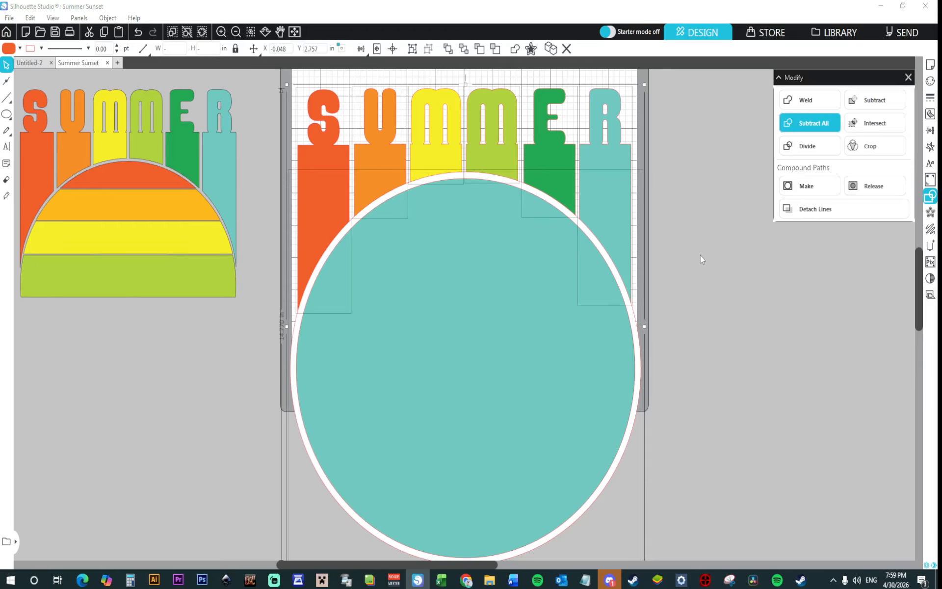
left_click(639, 353)
key("Delete")
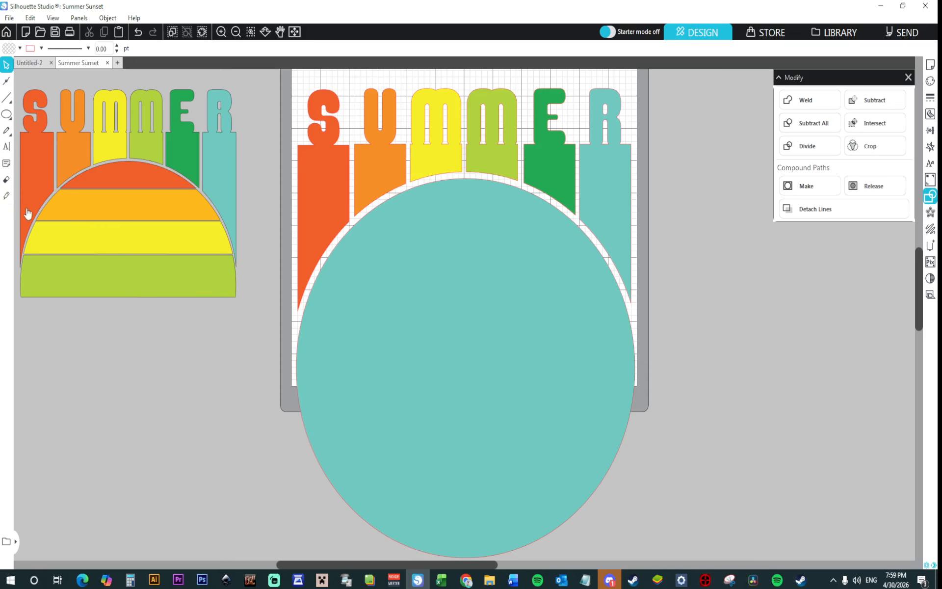
Slice the teal circle horizontally through its middle with the Knife and delete the lower half
left_click(7, 196)
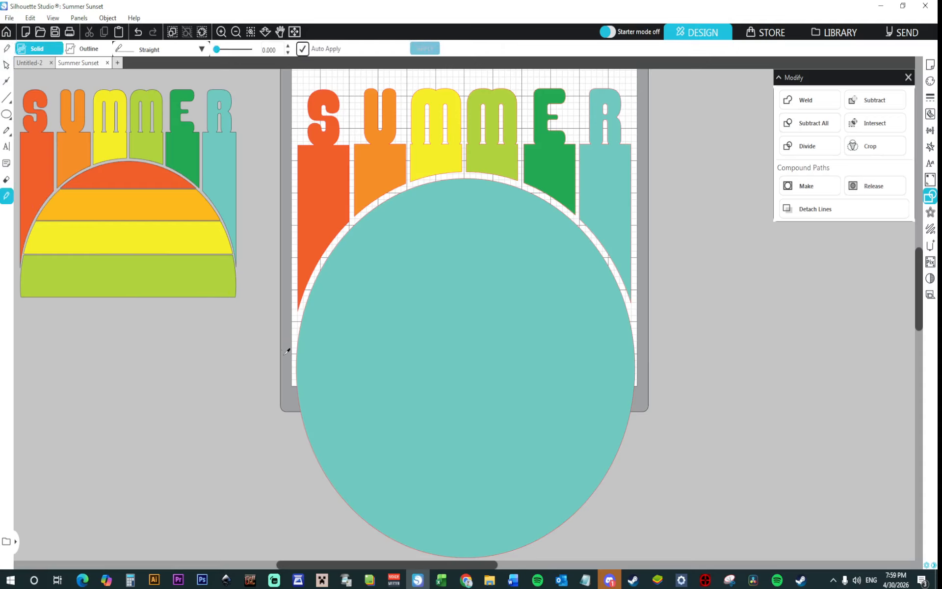
left_click_drag(298, 369, 725, 412)
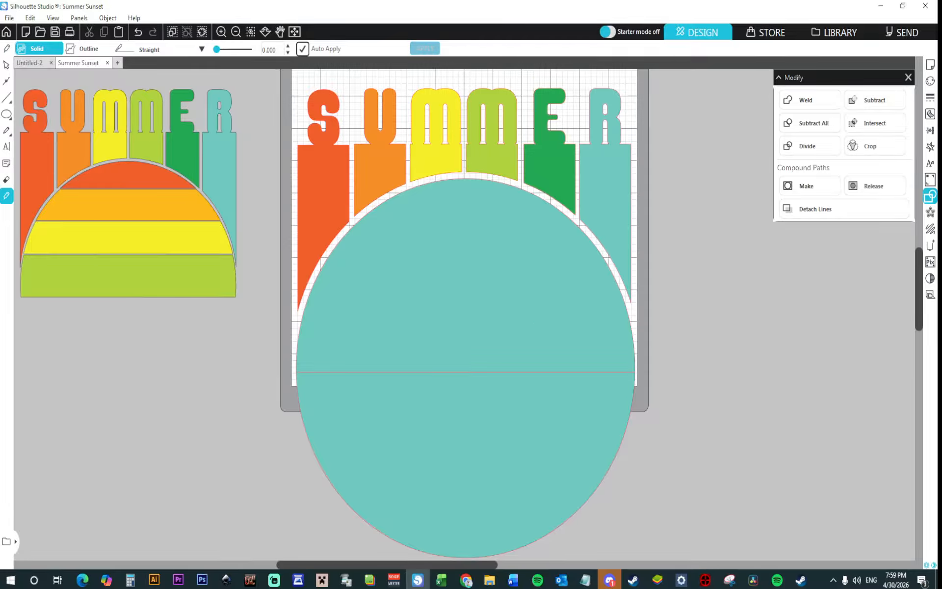
left_click(6, 64)
left_click(447, 466)
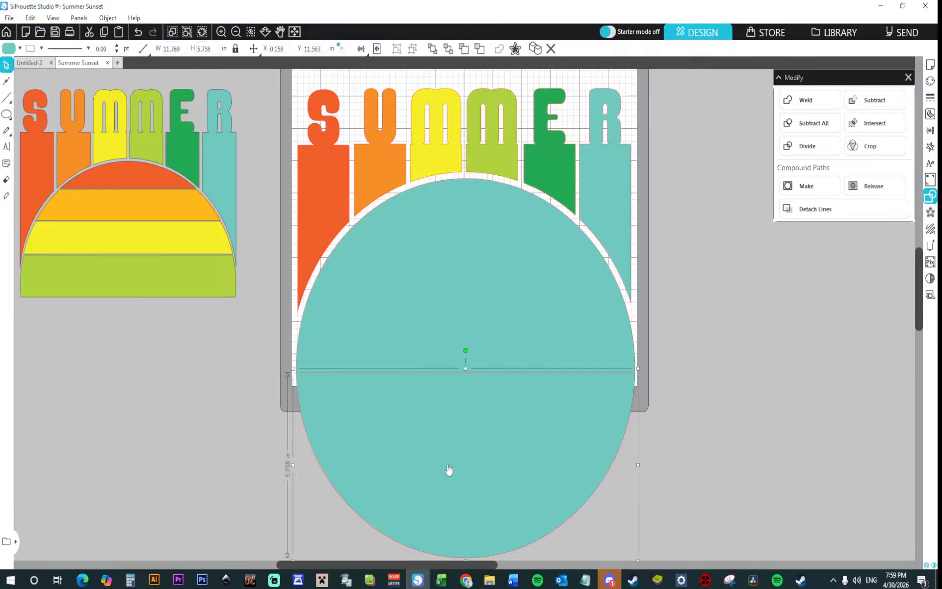
key("Delete")
scroll(479, 511, "up", 4)
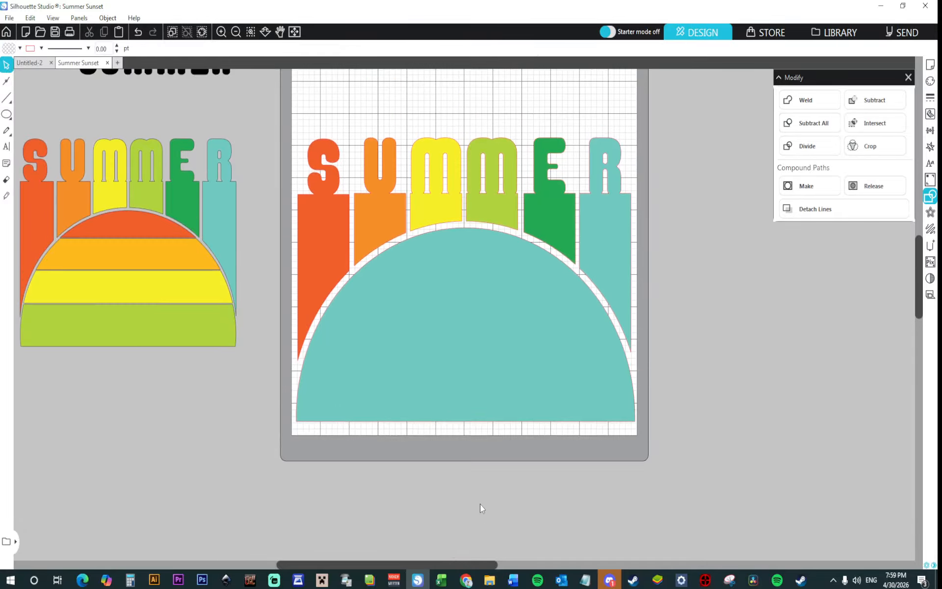
scroll(417, 467, "down", 1)
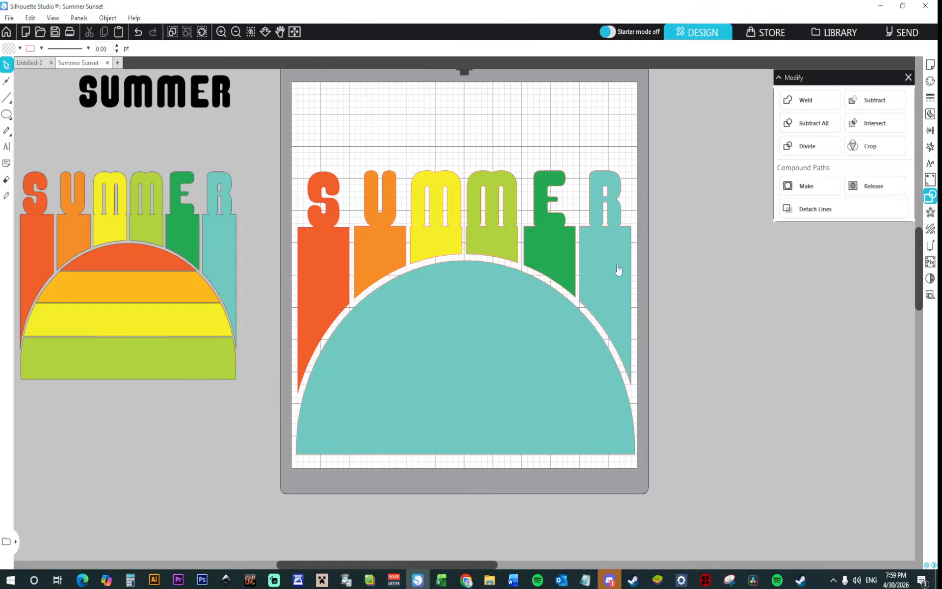
Draw a thin horizontal rectangle about 16.19 in wide and 0.15 in high across the lower part of the half-circle
left_click(6, 198)
left_click(10, 116)
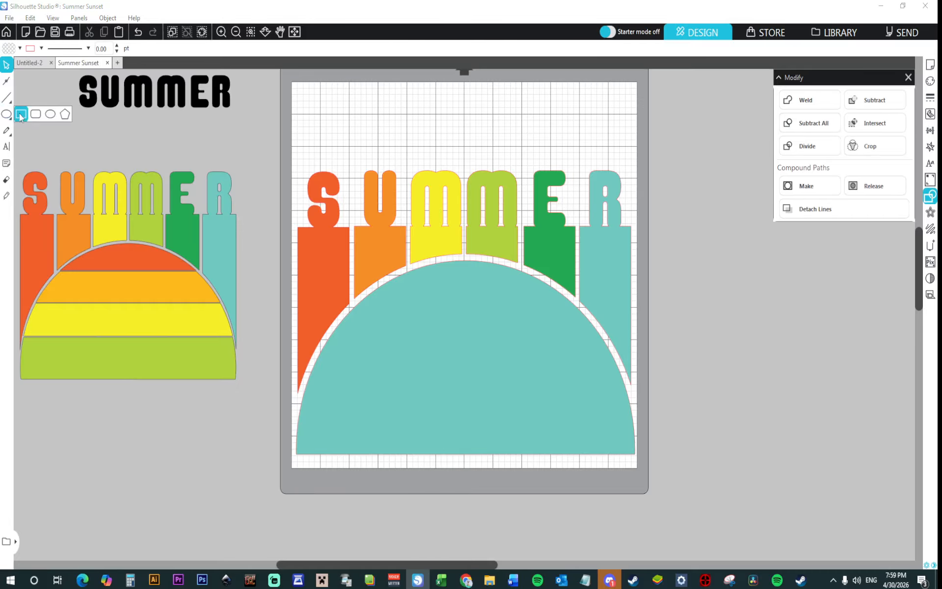
left_click(20, 115)
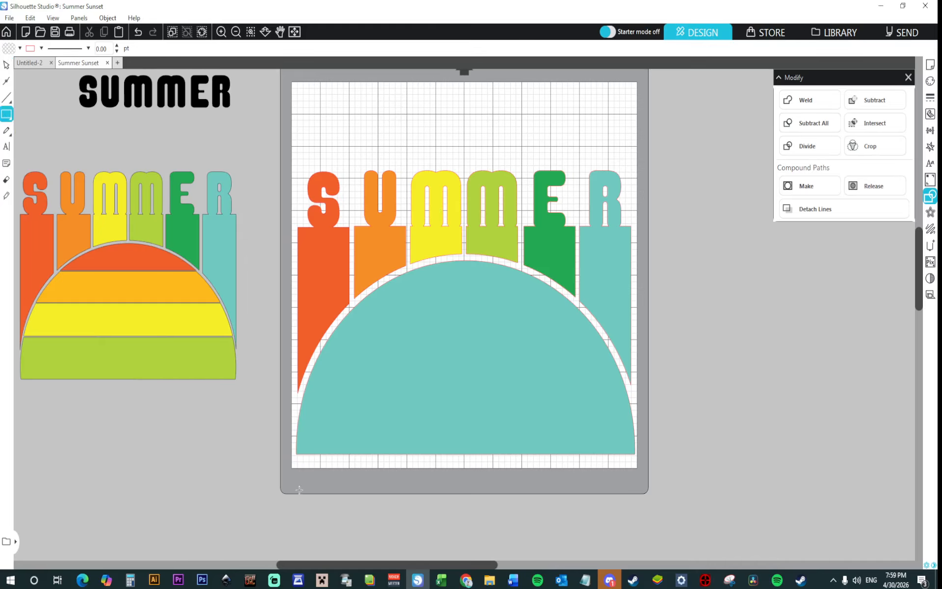
left_click_drag(252, 451, 710, 440)
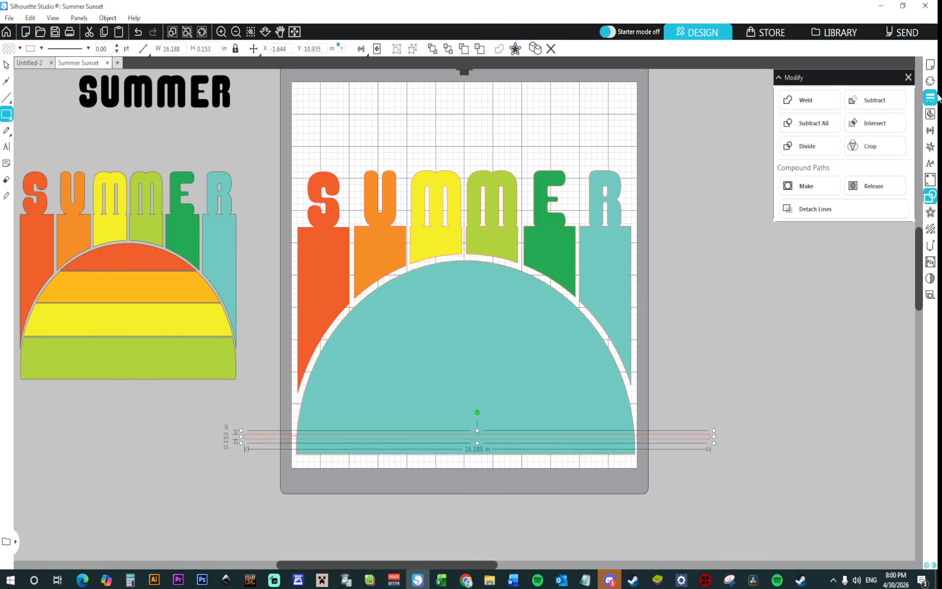
Fill the thin rectangle with blue 1B7CB7 and move it up to a Y position of about 10.05 in
left_click(930, 81)
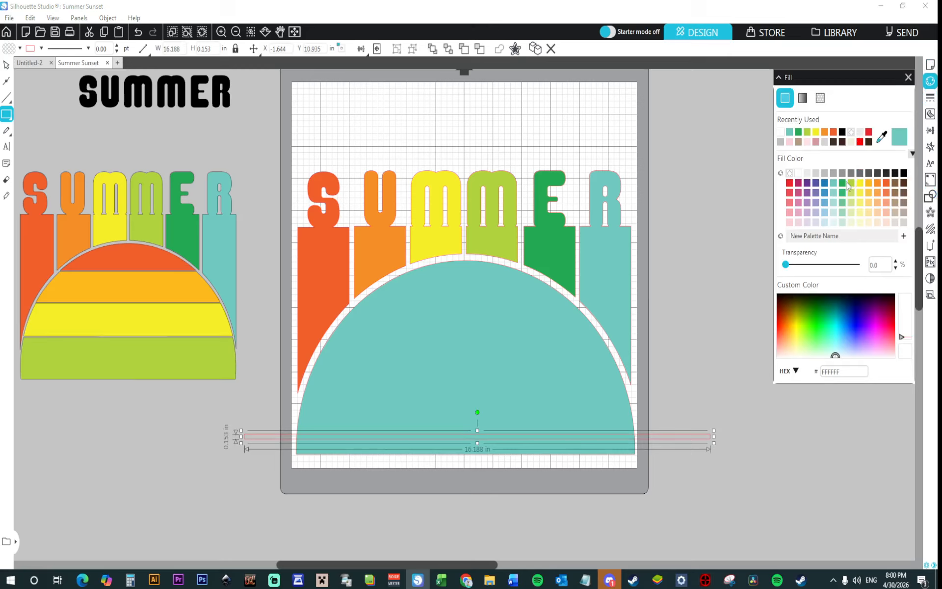
left_click(825, 184)
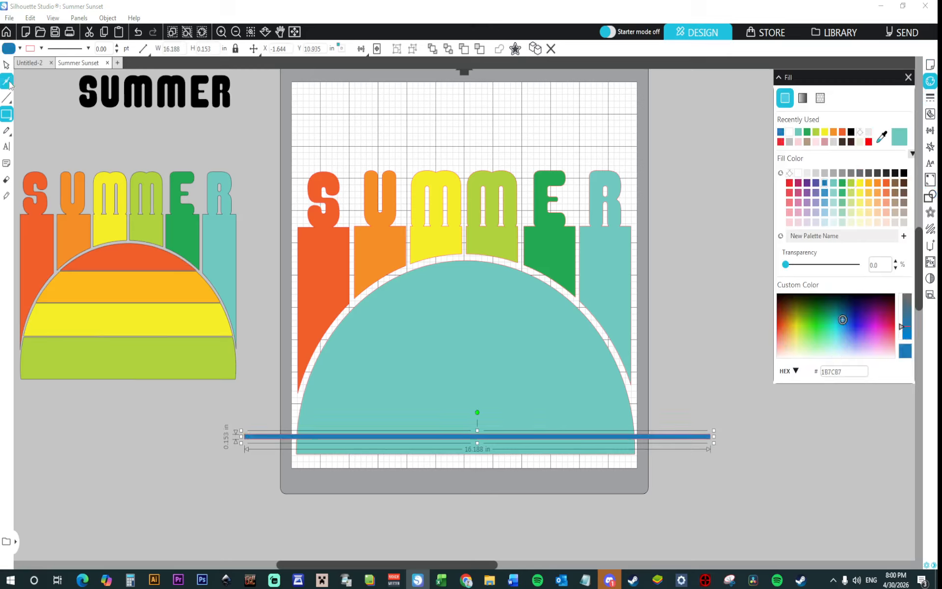
left_click(7, 65)
left_click_drag(685, 437, 684, 407)
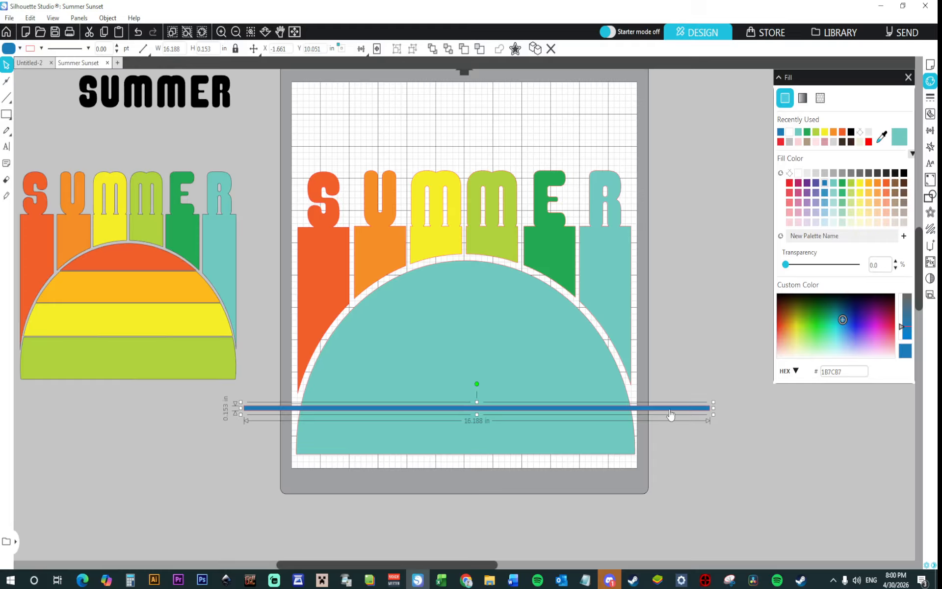
Duplicate the blue bar above itself twice, placing the copies at Y positions of about 8.95 in and 7.57 in
left_click(930, 146)
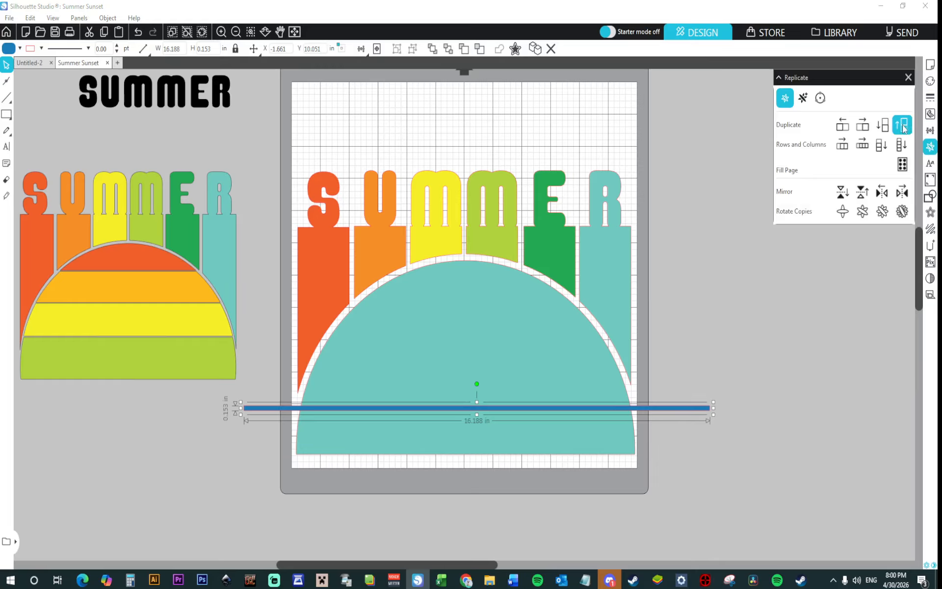
left_click(904, 127)
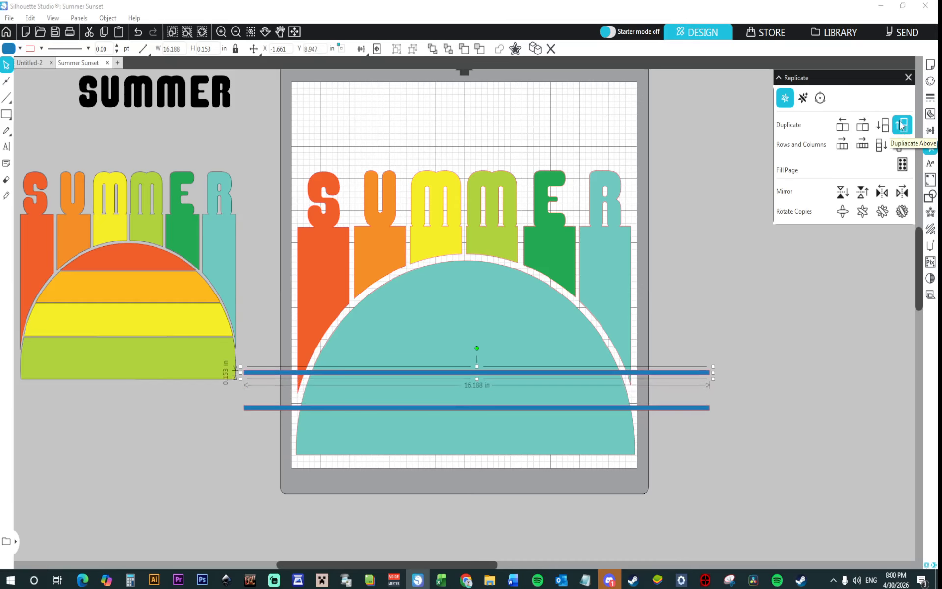
left_click(900, 127)
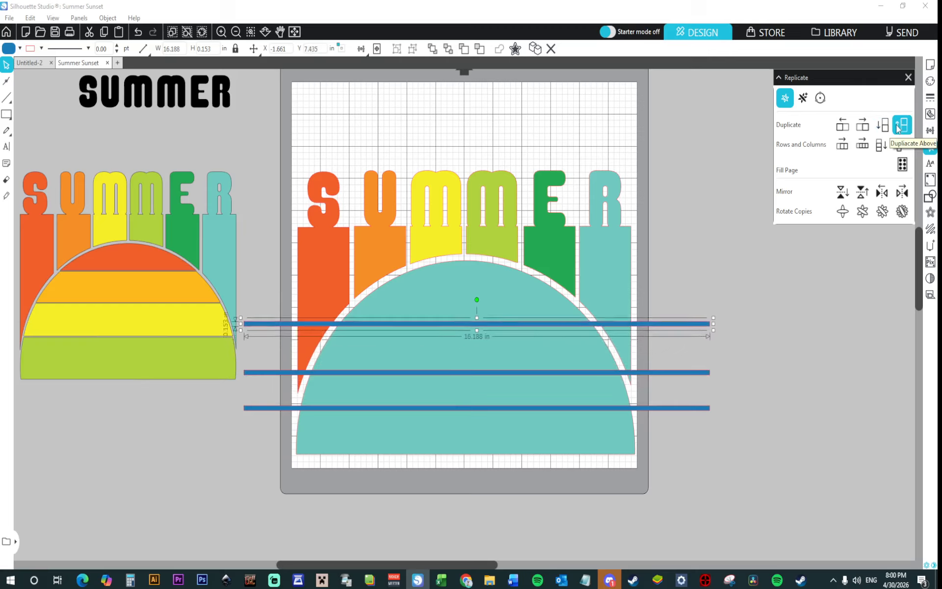
key("Down")
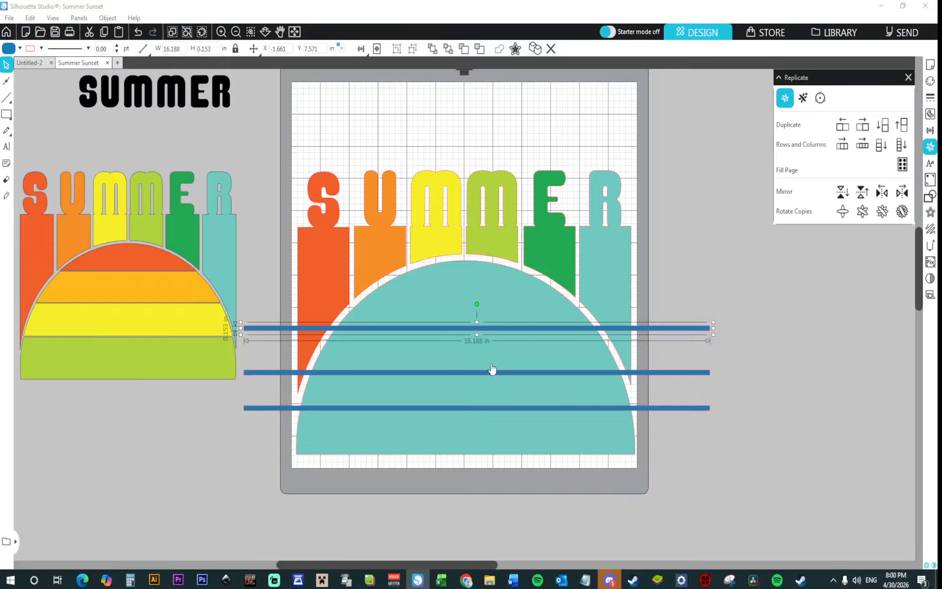
left_click(674, 258)
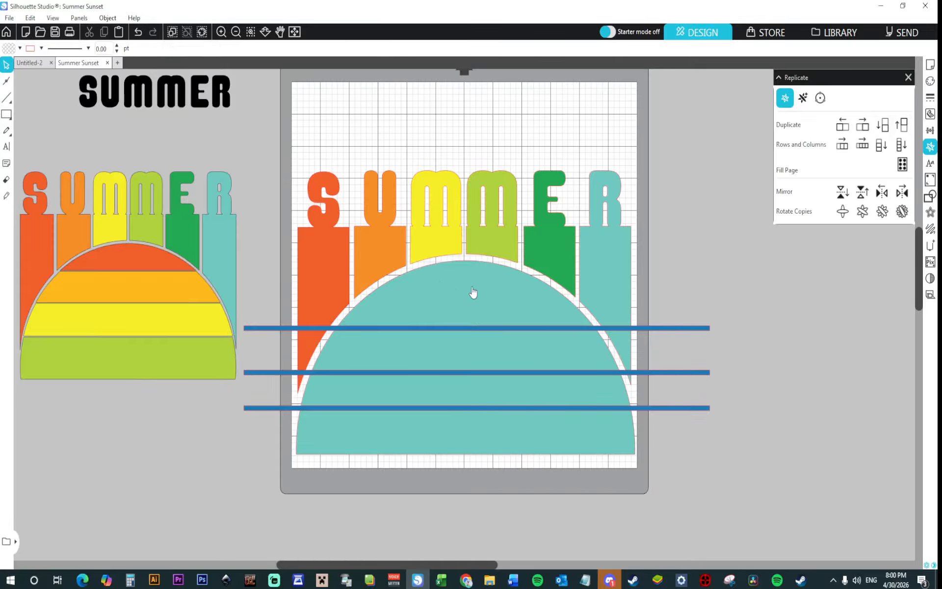
Select all three blue bars and nudge them upward together across the half-circle, keeping their spacing
left_click(687, 328)
left_click_drag(700, 357, 696, 430)
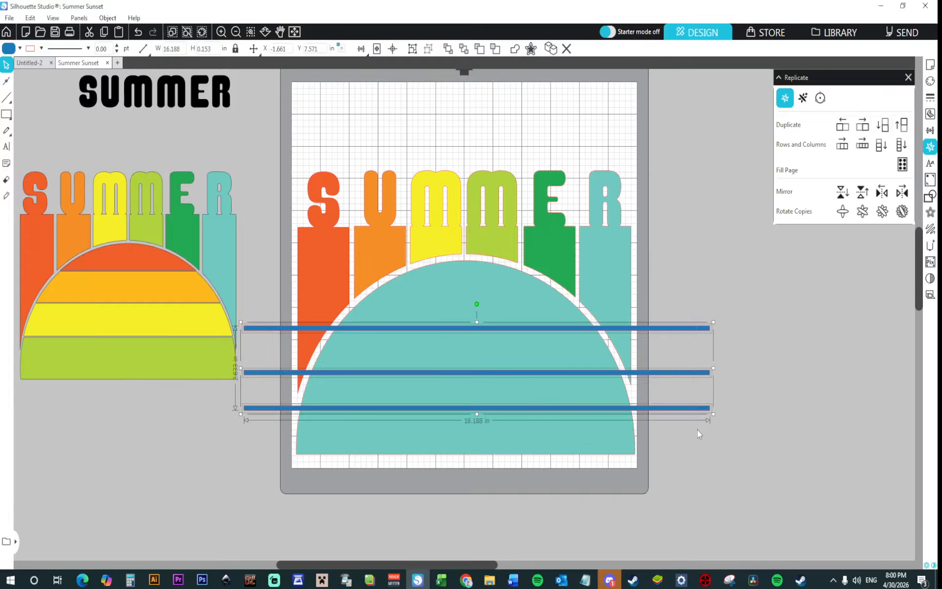
key("Up")
key("Up")
key("Up")
key("Up")
key("Up")
key("Up")
key("Up")
key("Up")
key("Up")
key("Up")
key("Up")
key("Up")
key("Up")
key("Up")
key("Up")
key("Up")
key("Up")
key("Up")
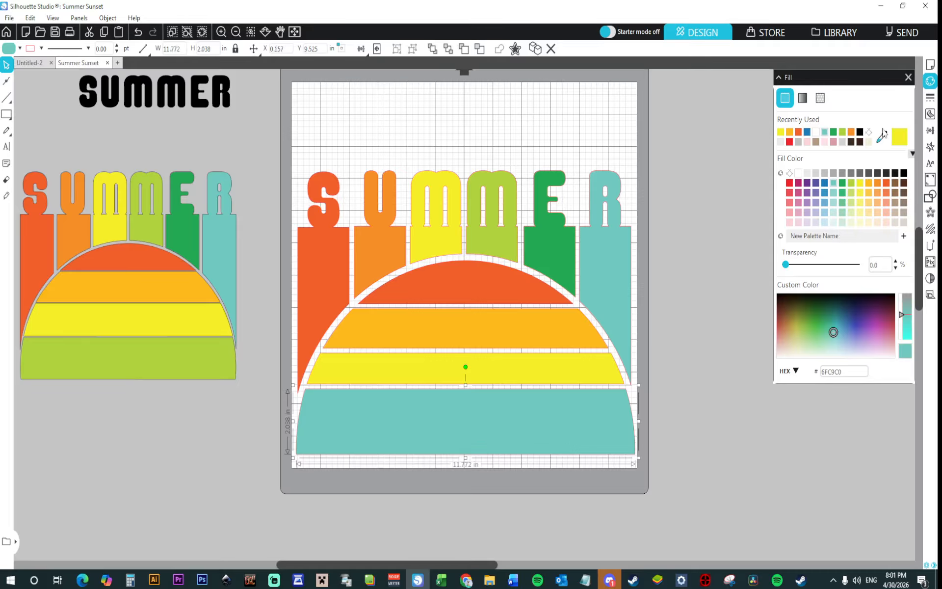
Fill the sun's lowest stripe with the light green sampled from the matching stripe of the reference design, and deselect it
left_click(882, 135)
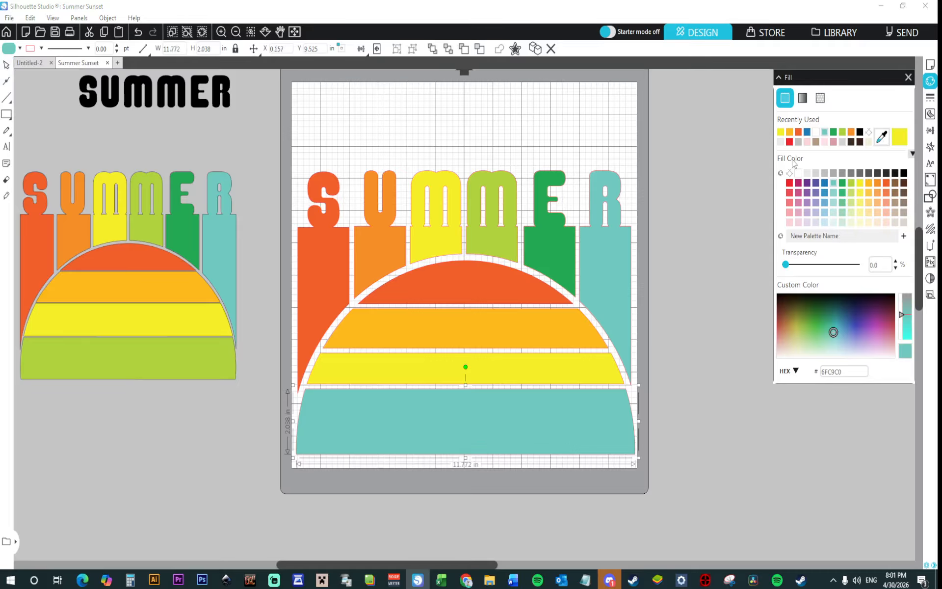
left_click(108, 365)
left_click(393, 501)
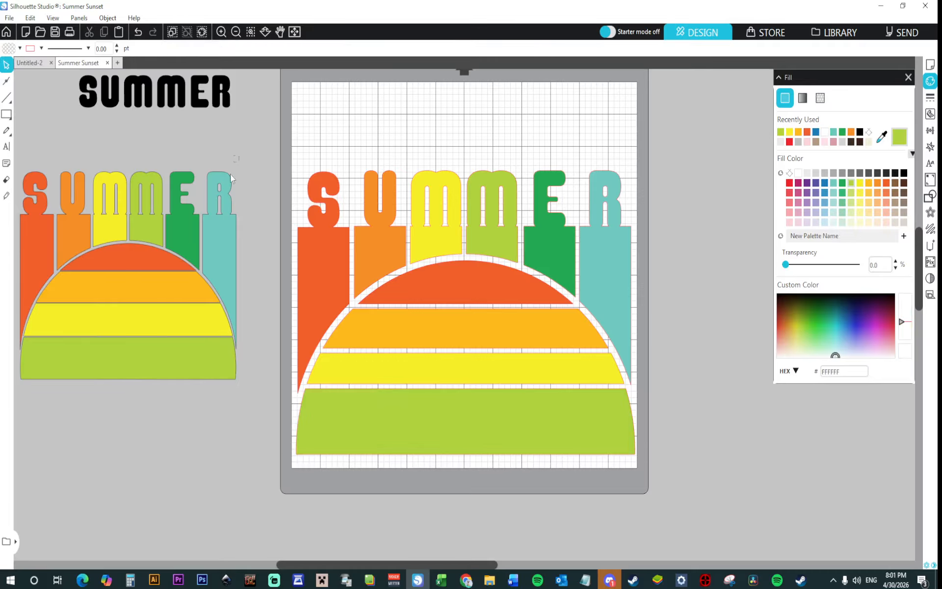